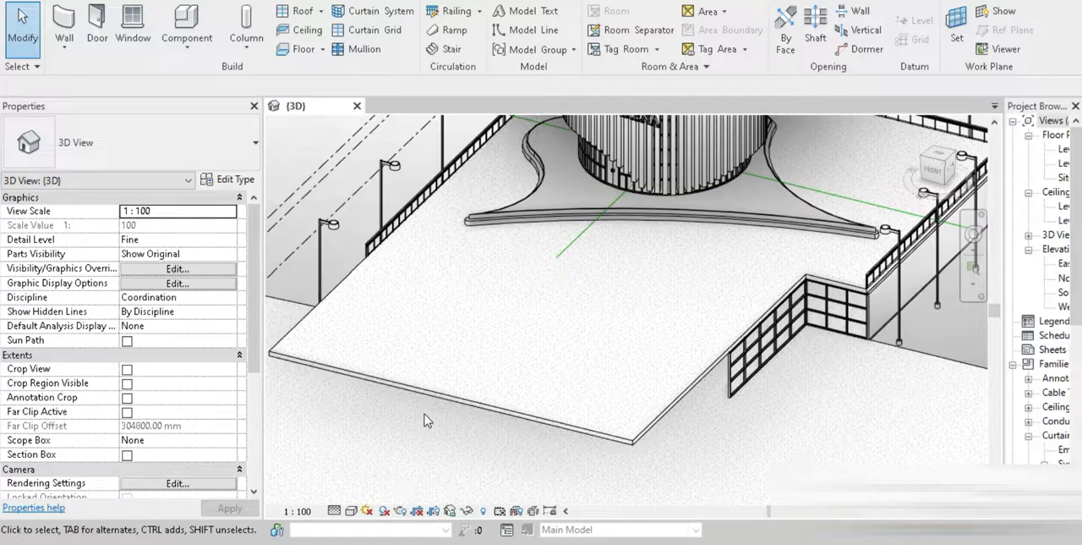
Start a stair over the plan of the front platform, with Level 00 as base level and Level 0 as top level
{"action": "left_click", "coordinate": [940, 154]}
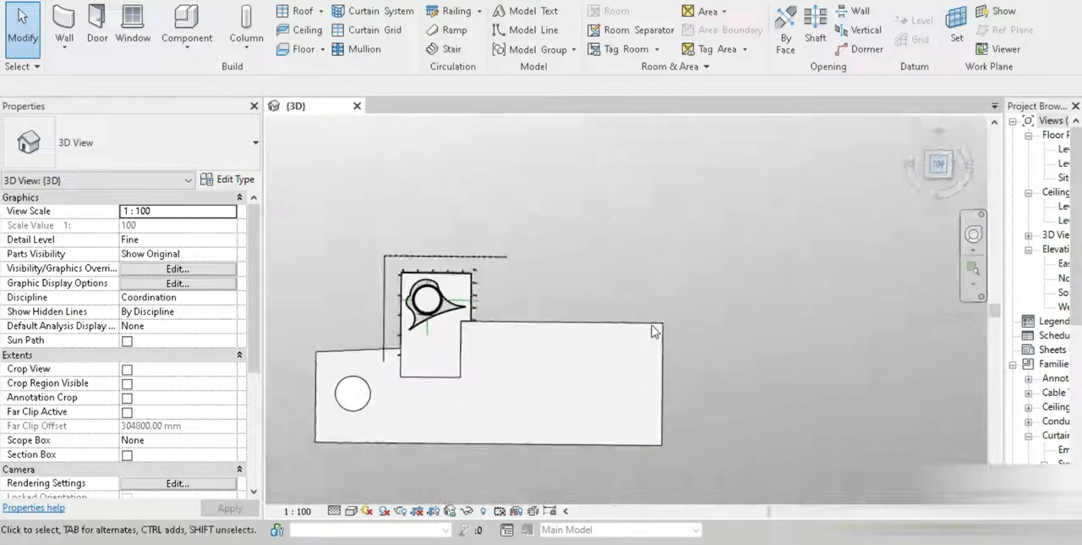
{"action": "scroll", "coordinate": [582, 314], "scroll_direction": "up", "scroll_amount": 5}
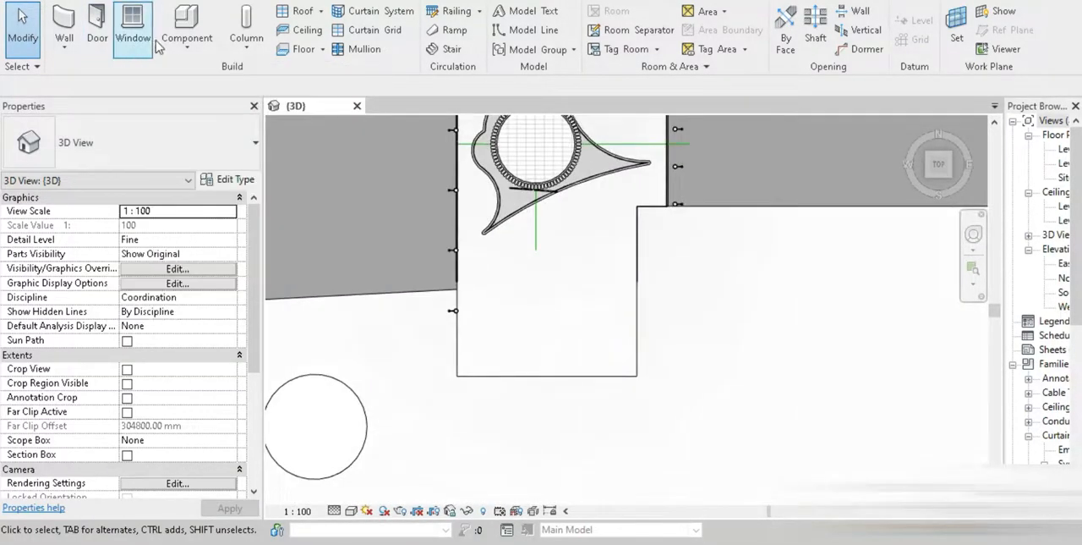
{"action": "left_click", "coordinate": [198, 51]}
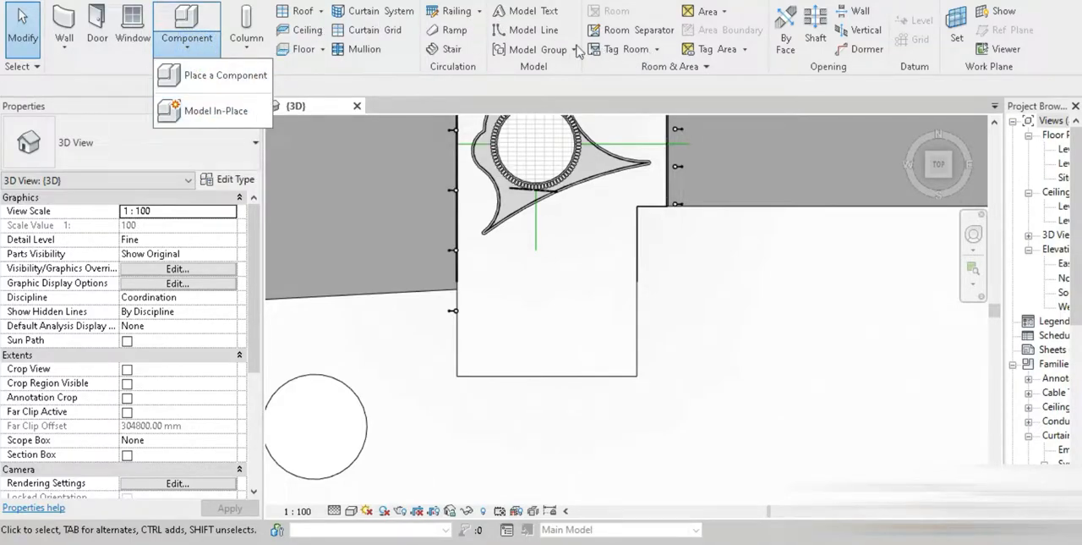
{"action": "left_click", "coordinate": [322, 12]}
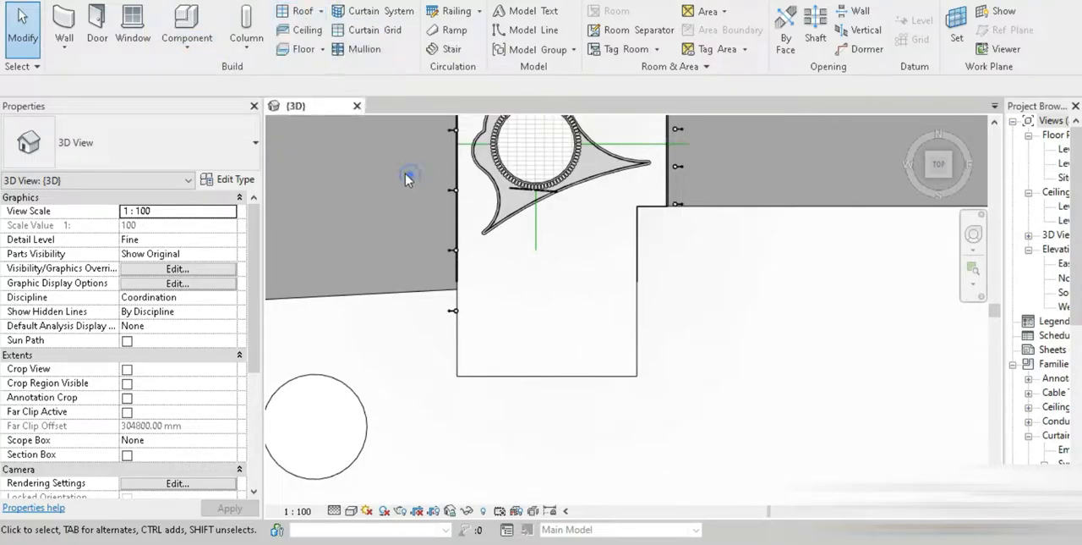
{"action": "left_click", "coordinate": [445, 49]}
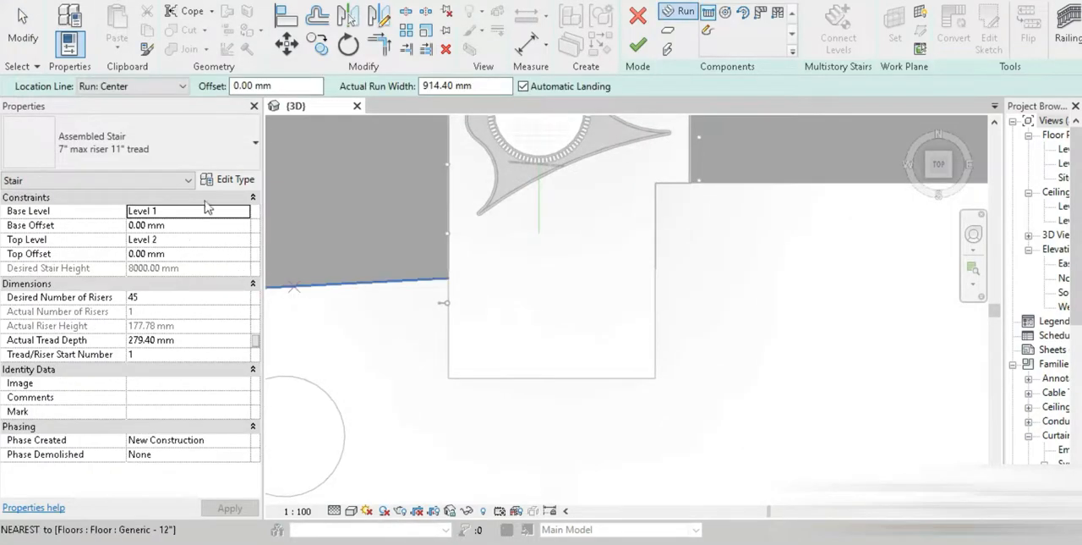
{"action": "left_click", "coordinate": [242, 210]}
{"action": "left_click", "coordinate": [243, 211]}
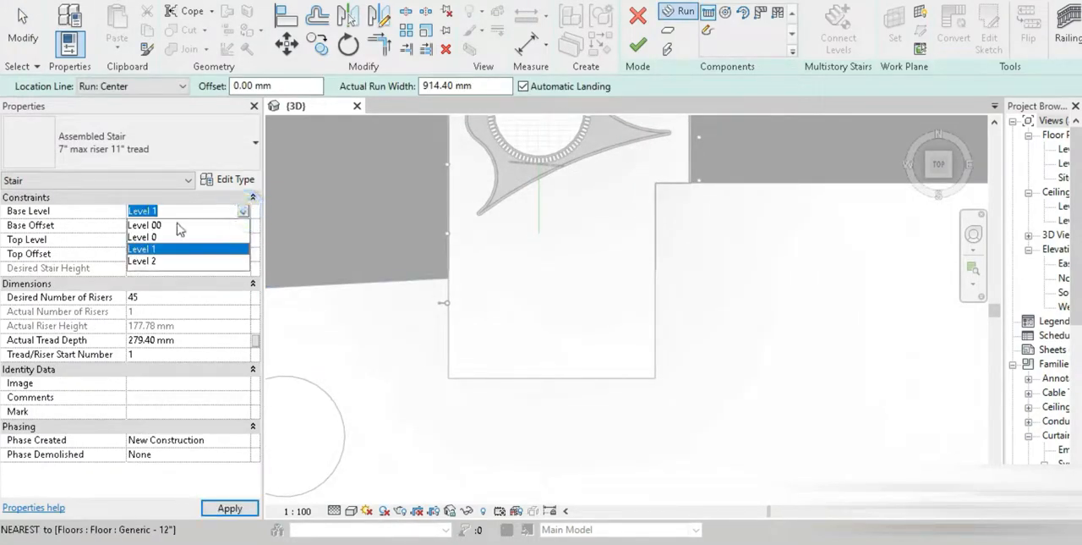
{"action": "left_click", "coordinate": [174, 236]}
{"action": "left_click", "coordinate": [243, 211]}
{"action": "left_click", "coordinate": [169, 225]}
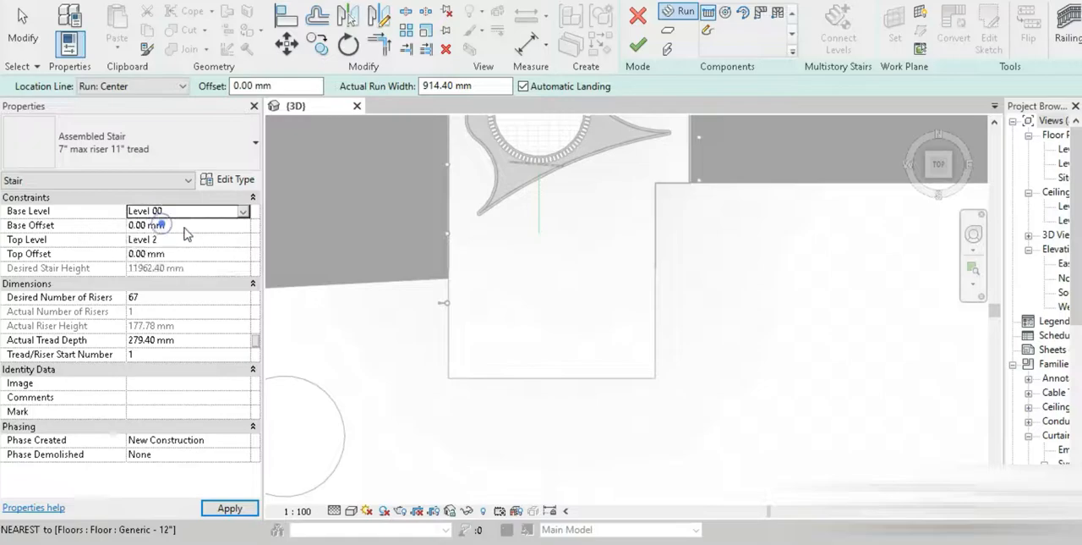
{"action": "left_click", "coordinate": [243, 240]}
{"action": "left_click", "coordinate": [169, 266]}
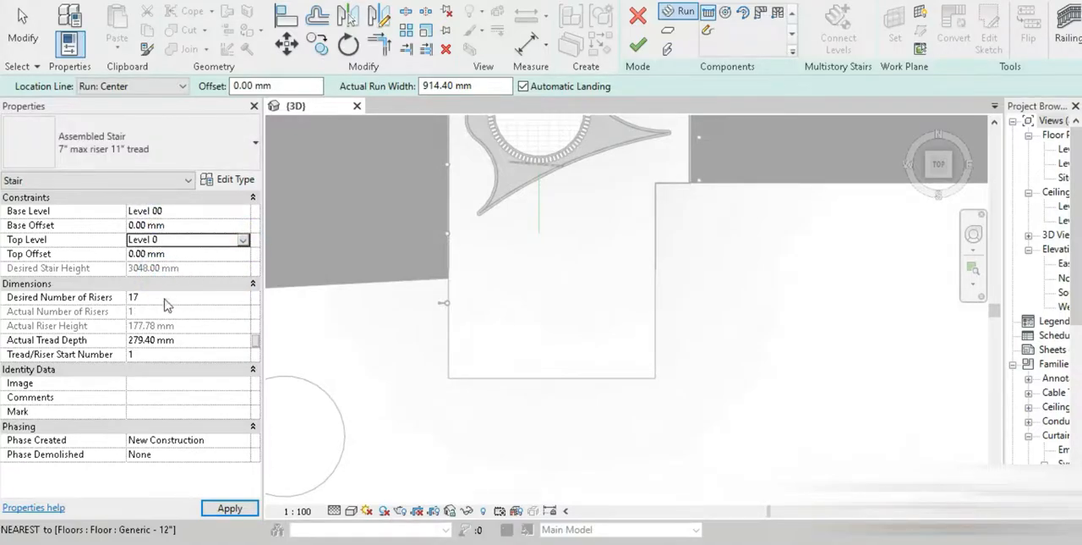
Set the stair to 20 desired risers, 300 mm tread depth and 2000 mm run width
{"action": "left_click", "coordinate": [165, 297]}
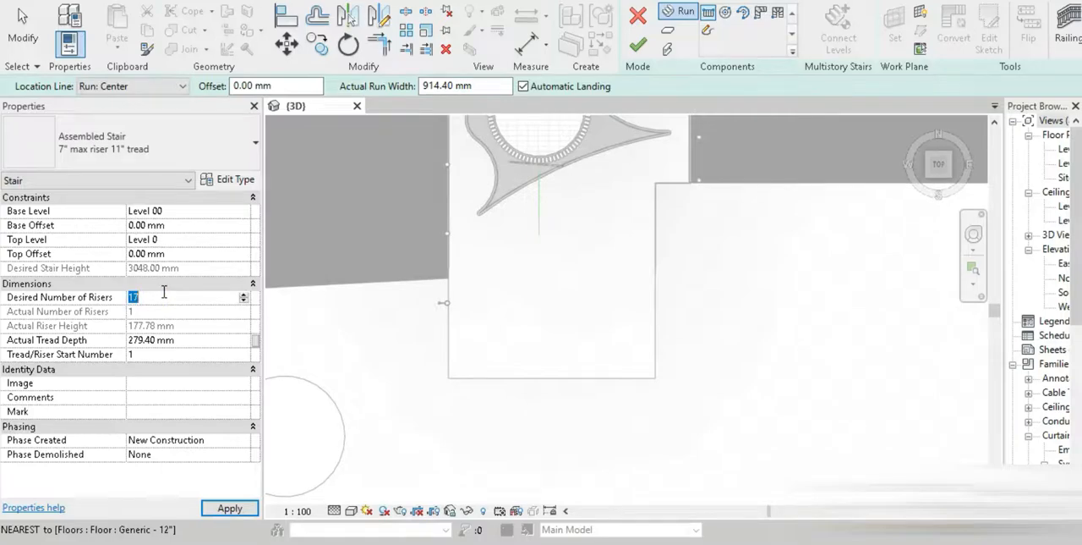
{"action": "left_click", "coordinate": [190, 342]}
{"action": "type", "text": "300"}
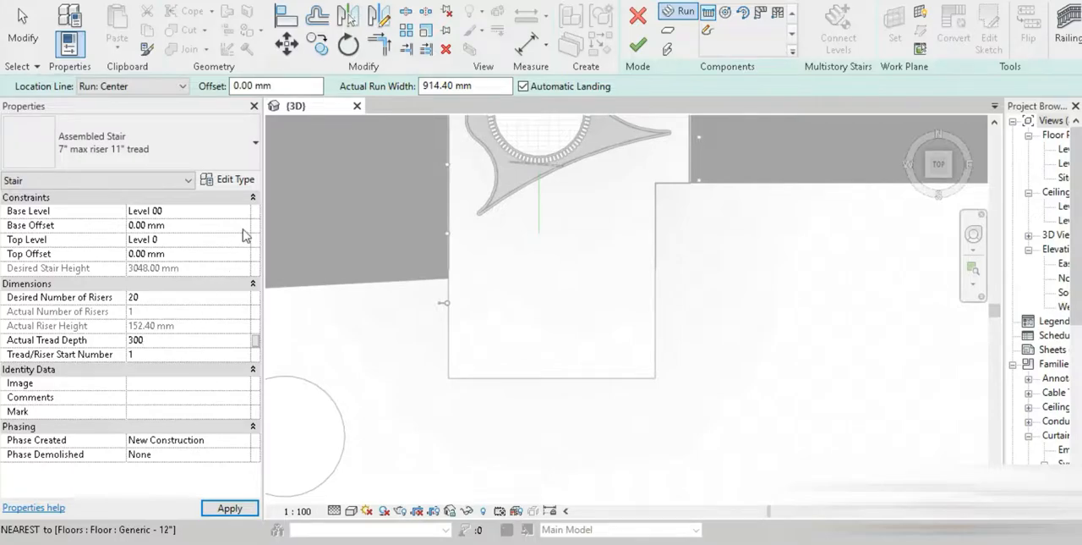
{"action": "key", "text": "Return"}
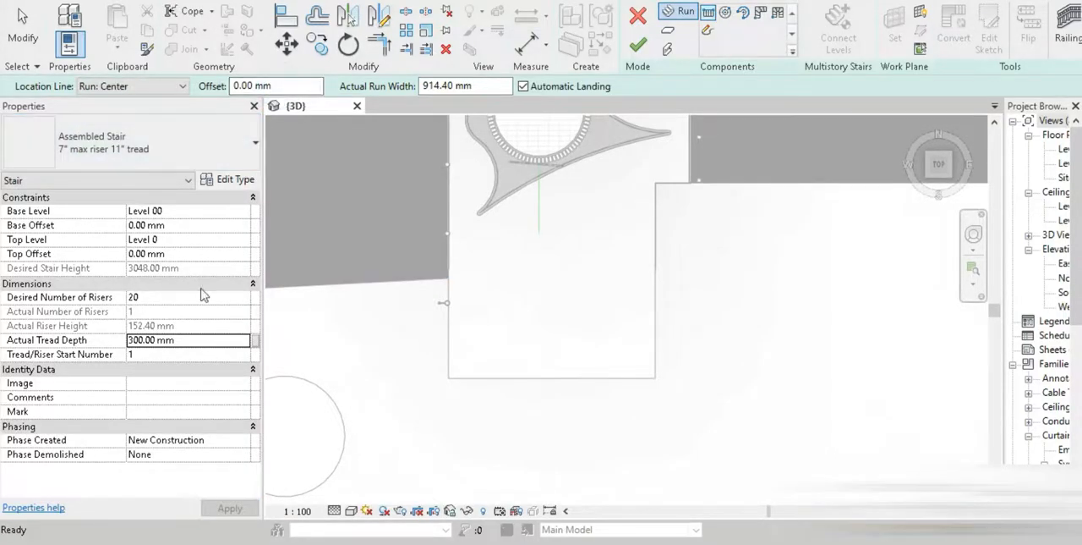
{"action": "left_click", "coordinate": [493, 88]}
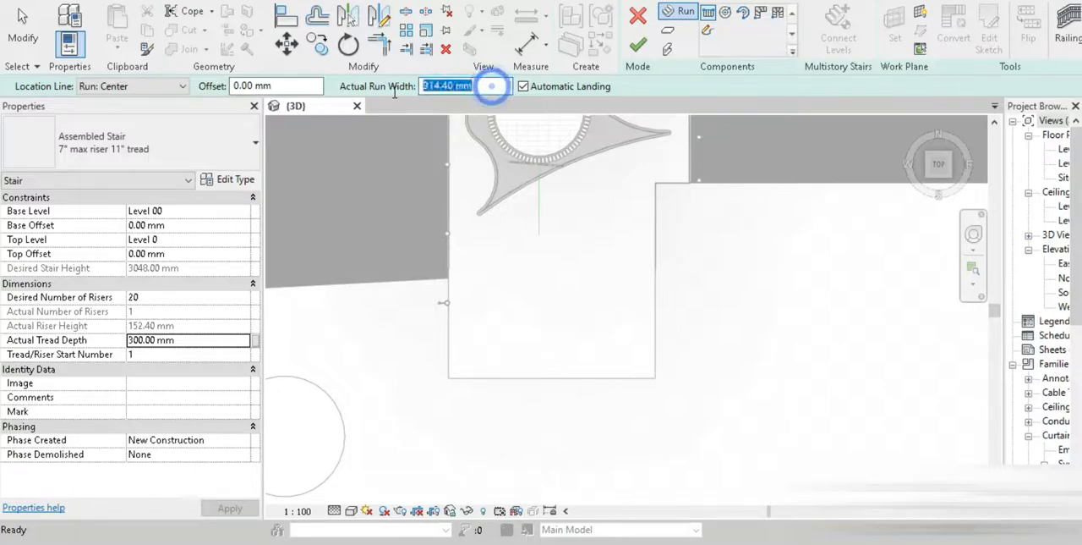
{"action": "type", "text": "2000"}
{"action": "key", "text": "Return"}
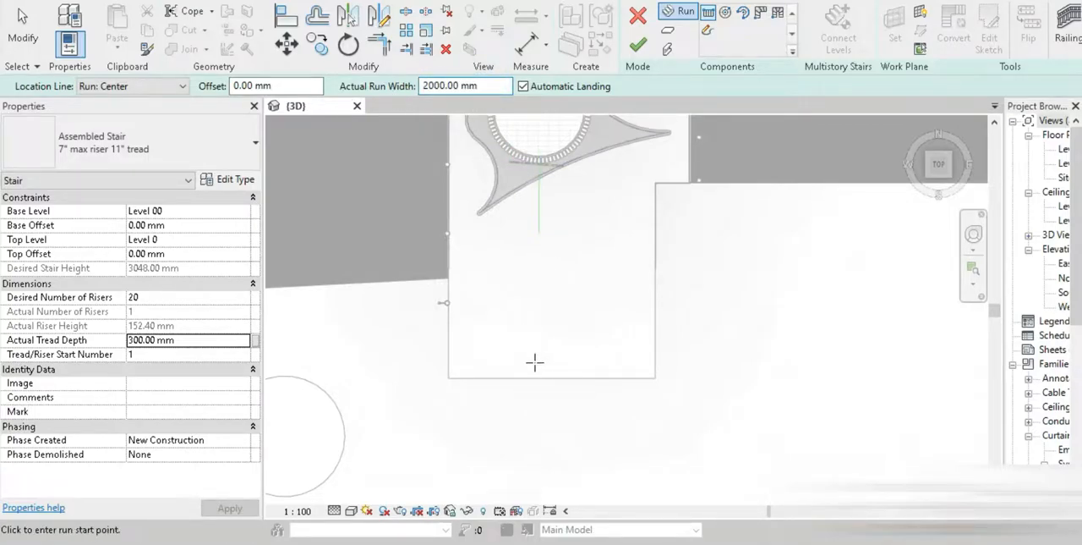
Adjust the graphic display settings of the 3D view around the front platform
{"action": "scroll", "coordinate": [494, 385], "scroll_direction": "up", "scroll_amount": 3}
{"action": "left_click", "coordinate": [351, 511]}
{"action": "left_click", "coordinate": [398, 457]}
{"action": "left_click_drag", "start_coordinate": [124, 79], "coordinate": [196, 80]}
{"action": "left_click", "coordinate": [83, 303]}
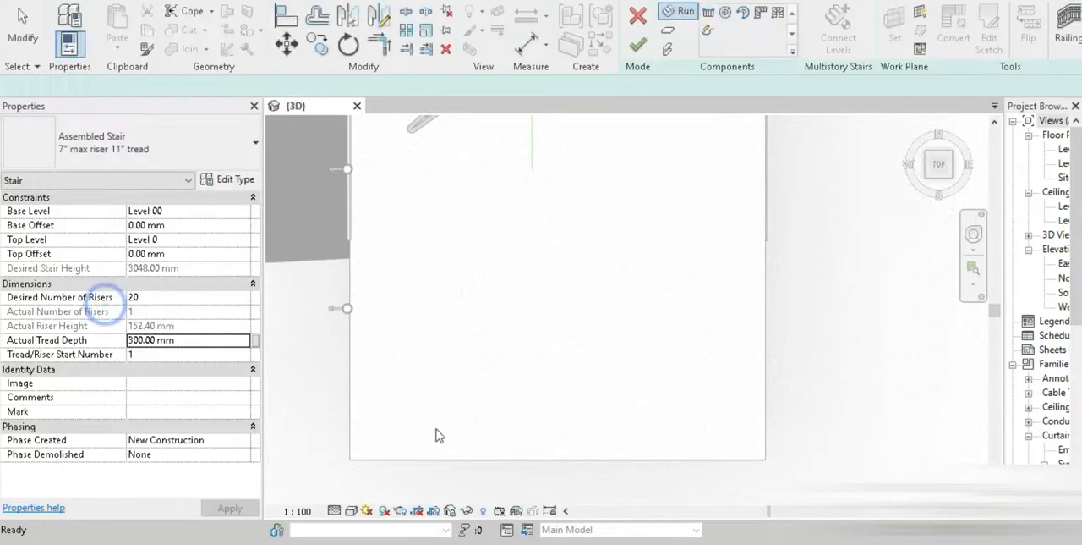
{"action": "left_click", "coordinate": [397, 436]}
{"action": "scroll", "coordinate": [397, 377], "scroll_direction": "up", "scroll_amount": 3}
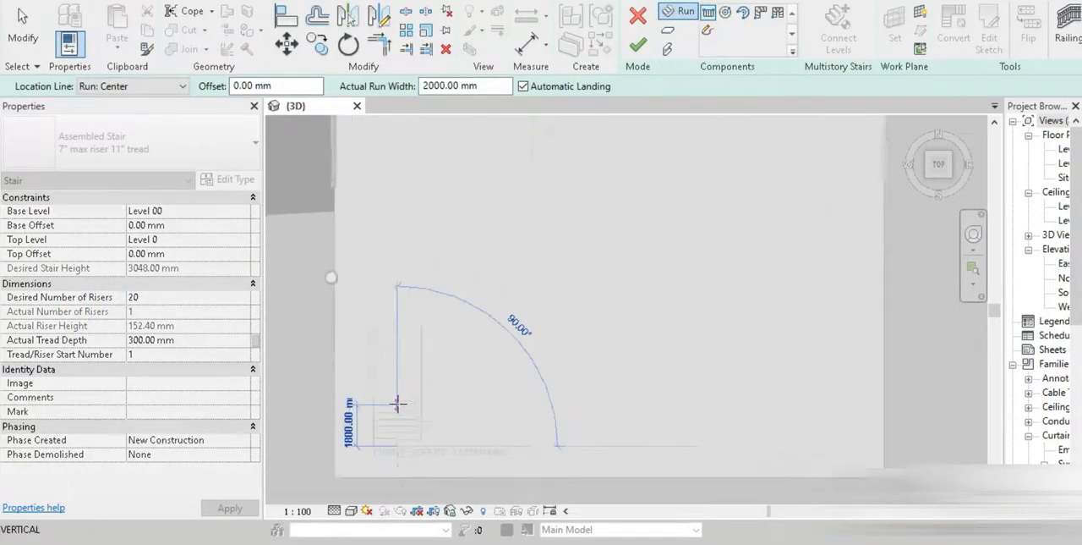
{"action": "scroll", "coordinate": [397, 333], "scroll_direction": "up", "scroll_amount": 2}
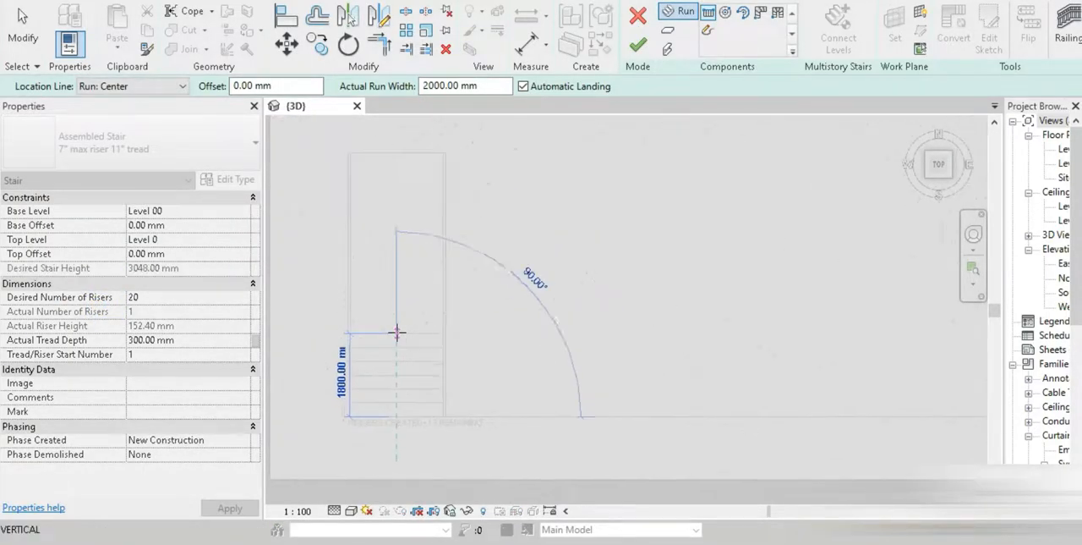
{"action": "mouse_move", "coordinate": [397, 332]}
{"action": "middle_mouse_down"}
{"action": "mouse_move", "coordinate": [413, 290]}
{"action": "mouse_move", "coordinate": [403, 275]}
{"action": "middle_mouse_up"}
{"action": "scroll", "coordinate": [402, 272], "scroll_direction": "up", "scroll_amount": 3}
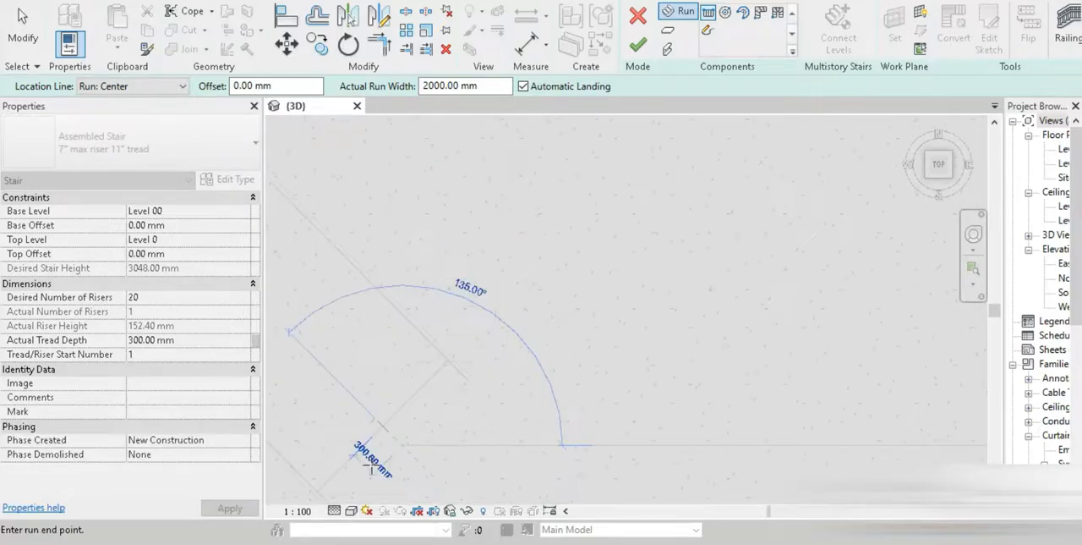
{"action": "left_click", "coordinate": [352, 511]}
{"action": "left_click", "coordinate": [376, 433]}
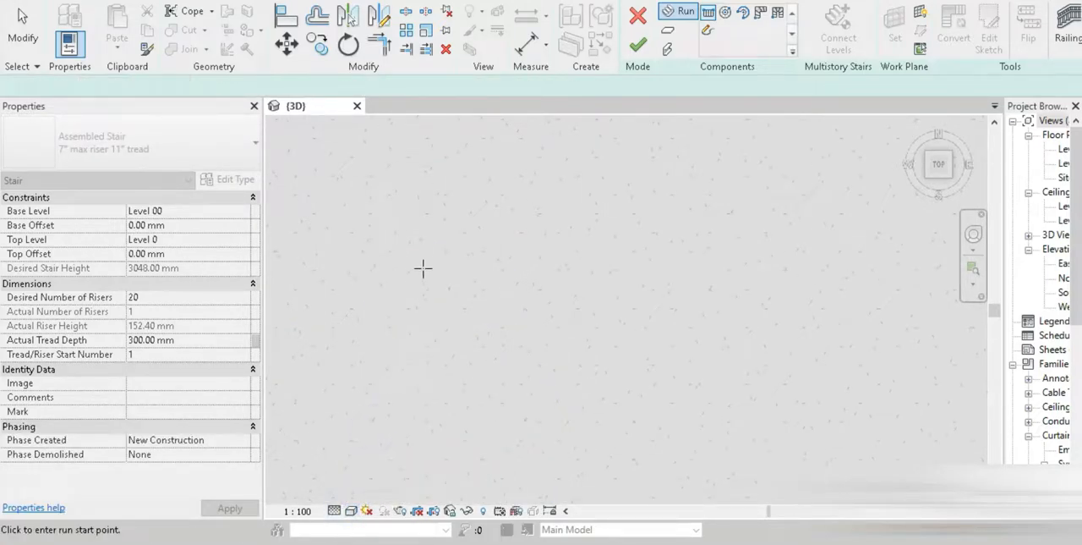
{"action": "left_click", "coordinate": [420, 398]}
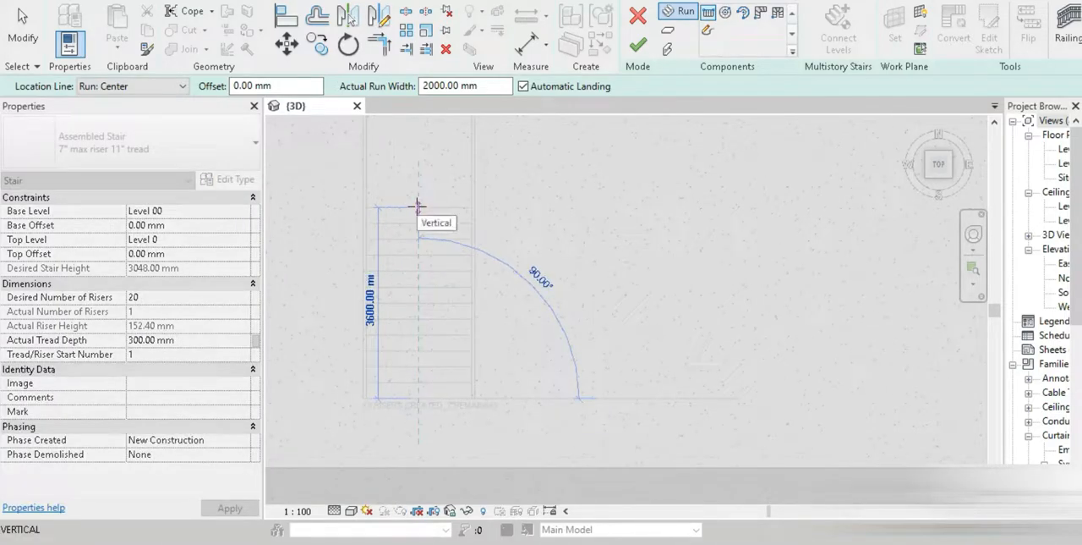
Draw a U-shaped stair of two parallel straight runs with 10 risers each, joined by an automatic landing
{"action": "left_click", "coordinate": [352, 511]}
{"action": "left_click", "coordinate": [385, 414]}
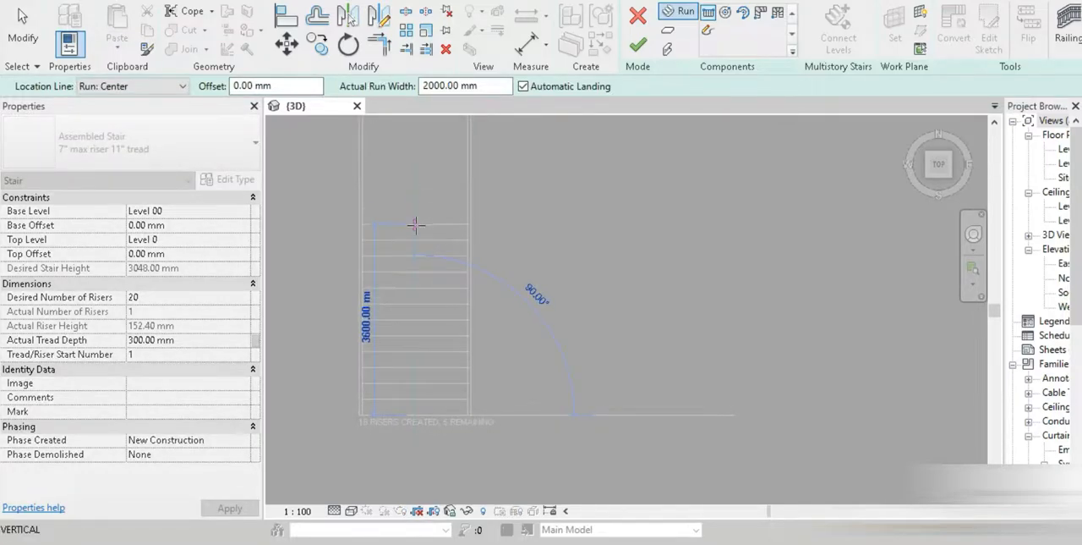
{"action": "left_click", "coordinate": [413, 269]}
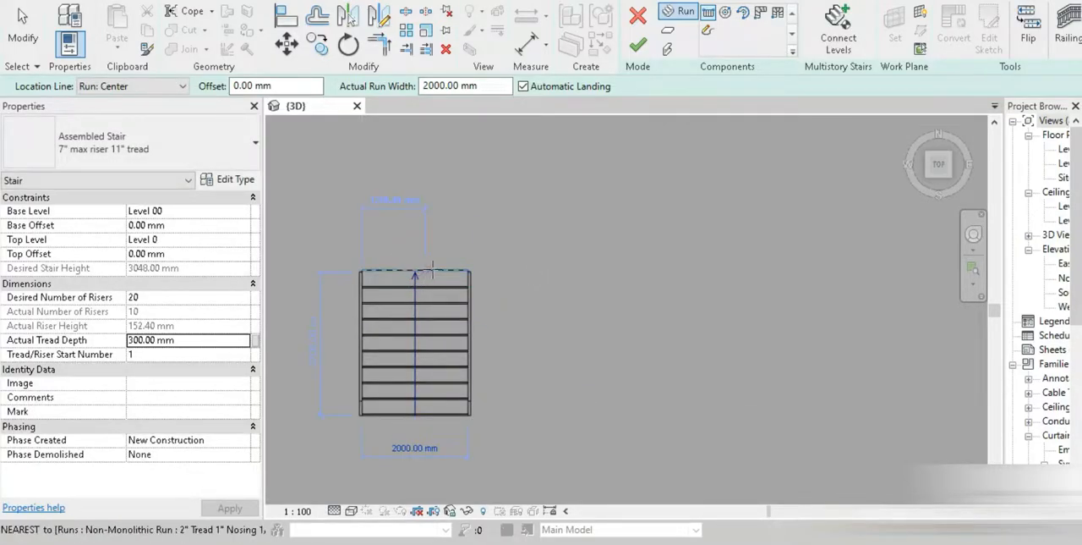
{"action": "left_click", "coordinate": [551, 269]}
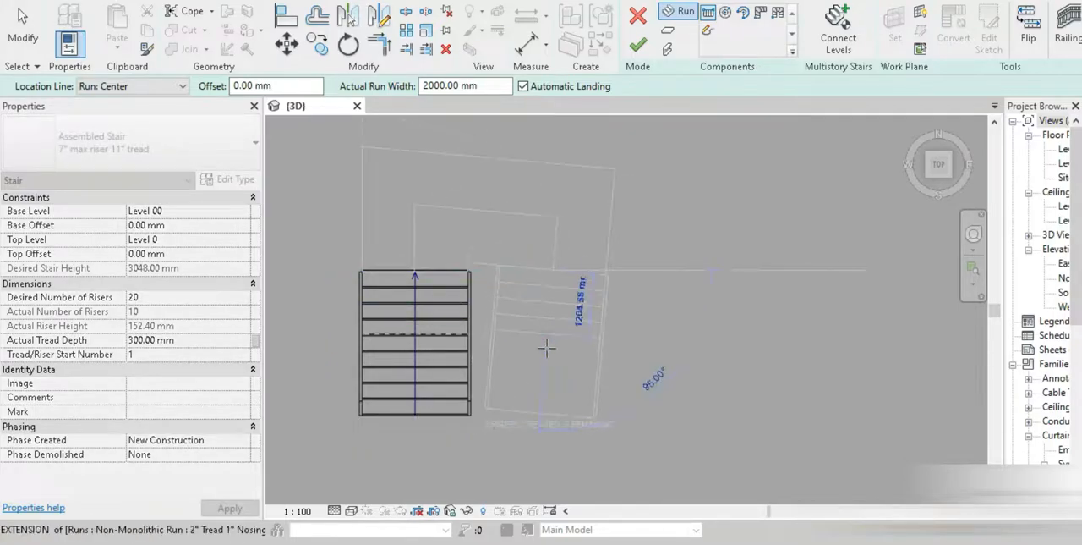
{"action": "left_click", "coordinate": [554, 418]}
{"action": "key", "text": "Escape"}
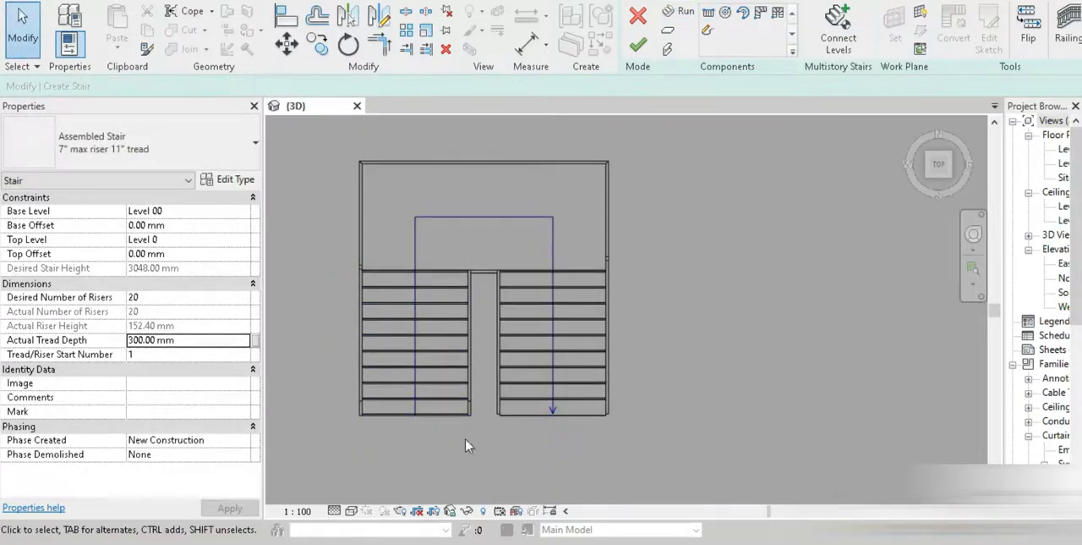
Change the 3D view to a shaded visual style
{"action": "scroll", "coordinate": [423, 340], "scroll_direction": "down", "scroll_amount": 2}
{"action": "left_click", "coordinate": [350, 511]}
{"action": "left_click", "coordinate": [399, 459]}
{"action": "scroll", "coordinate": [460, 312], "scroll_direction": "up", "scroll_amount": 1}
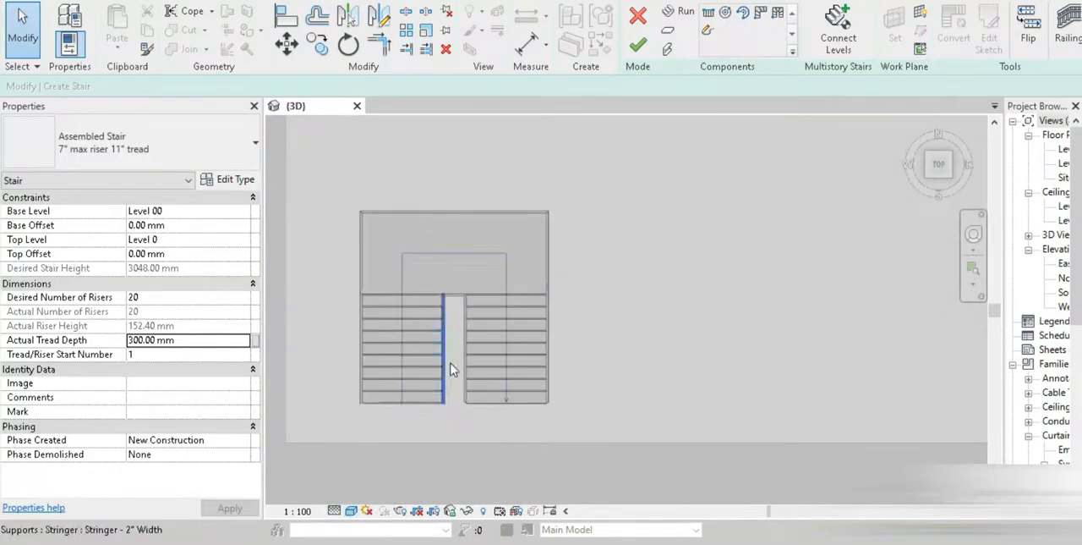
{"action": "left_click", "coordinate": [24, 36]}
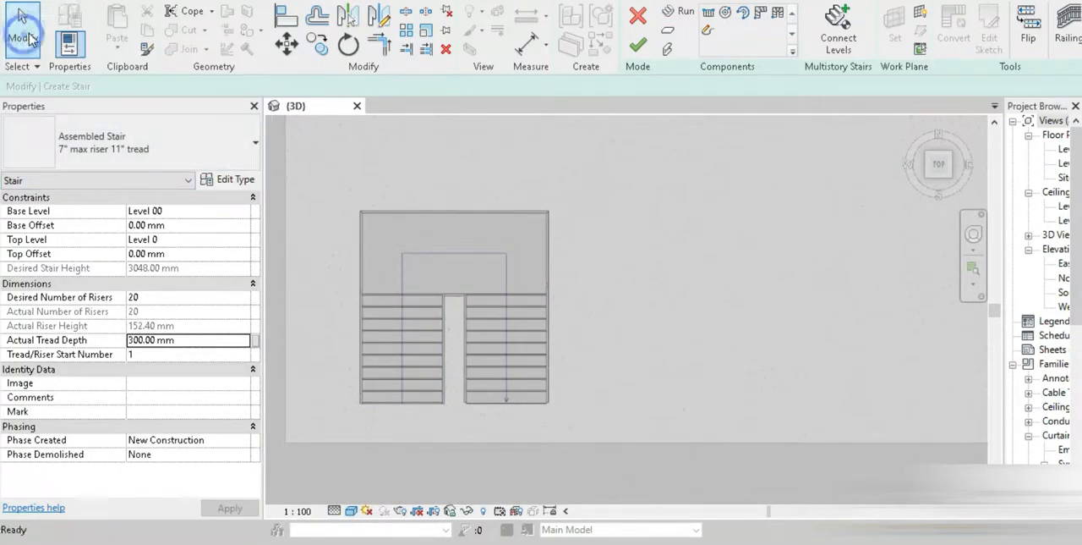
Set the stair's desired number of risers to 18 and finish the stair
{"action": "middle_click_drag", "start_coordinate": [437, 438], "coordinate": [508, 385], "text": "shift"}
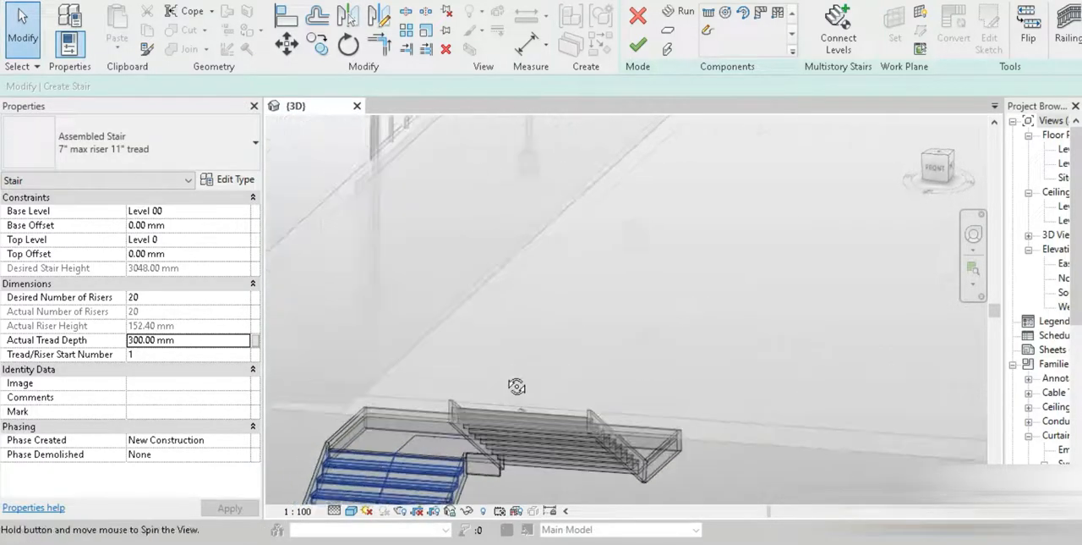
{"action": "left_click", "coordinate": [936, 168]}
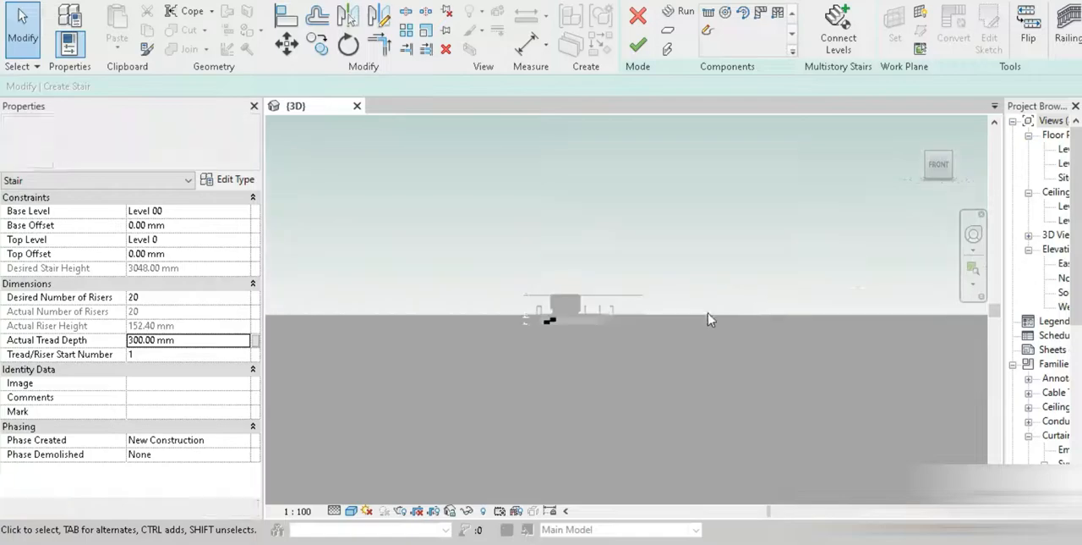
{"action": "scroll", "coordinate": [561, 318], "scroll_direction": "up", "scroll_amount": 10}
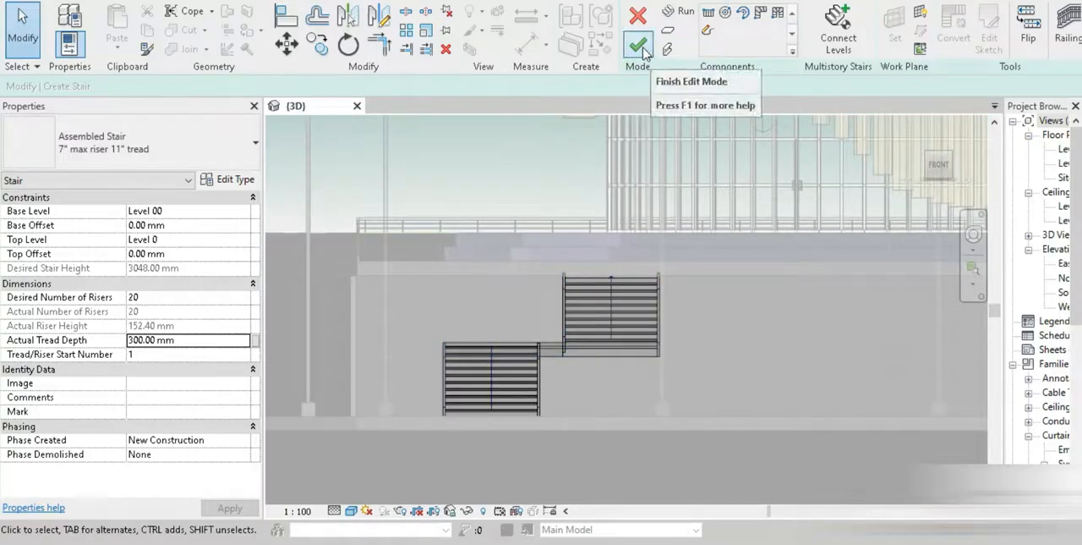
{"action": "middle_click_drag", "start_coordinate": [498, 303], "coordinate": [643, 321], "text": "shift"}
{"action": "left_click", "coordinate": [940, 165]}
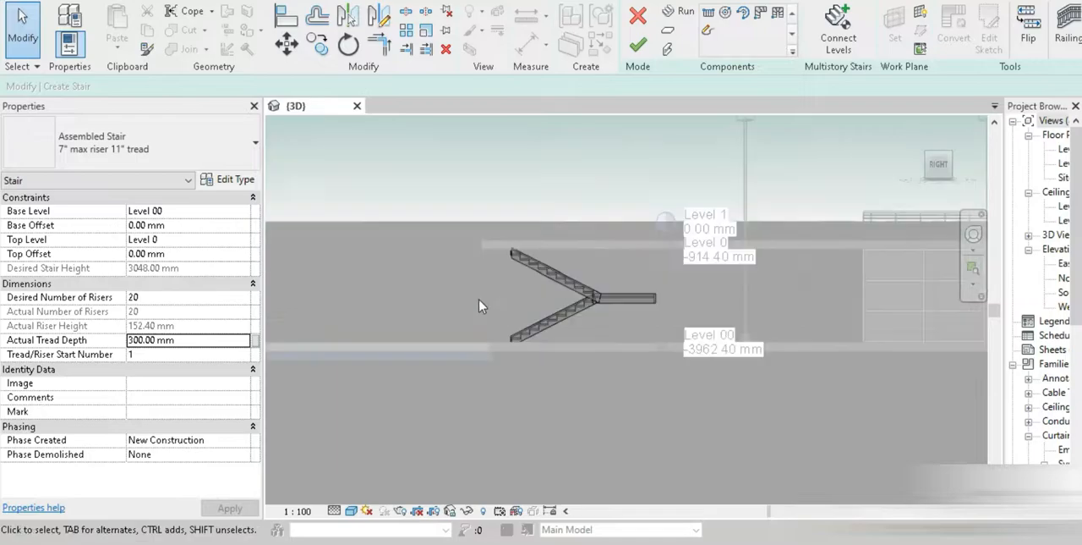
{"action": "left_click", "coordinate": [170, 297]}
{"action": "type", "text": "18"}
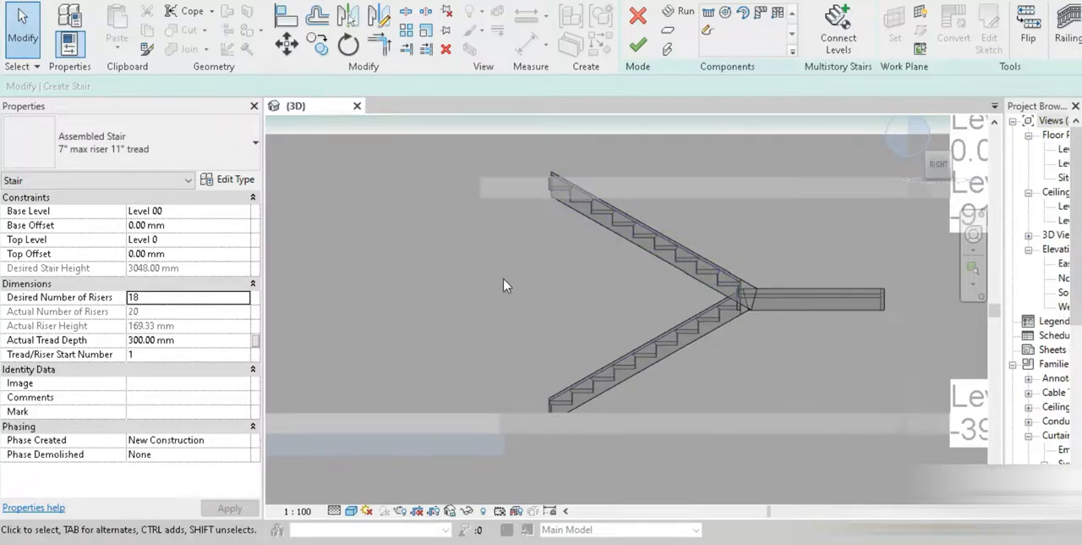
{"action": "scroll", "coordinate": [504, 281], "scroll_direction": "down", "scroll_amount": 2}
{"action": "middle_click_drag", "start_coordinate": [439, 288], "coordinate": [563, 370], "text": "shift"}
{"action": "scroll", "coordinate": [523, 360], "scroll_direction": "down", "scroll_amount": 3}
{"action": "left_click", "coordinate": [638, 45]}
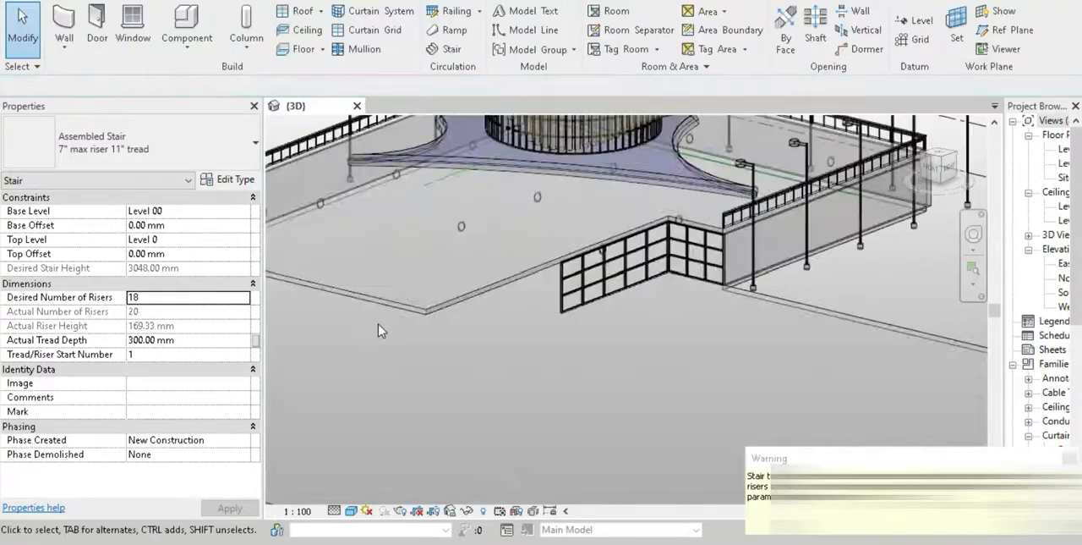
Delete the inner and outer railings of the new stair
{"action": "middle_click_drag", "start_coordinate": [496, 340], "coordinate": [822, 399]}
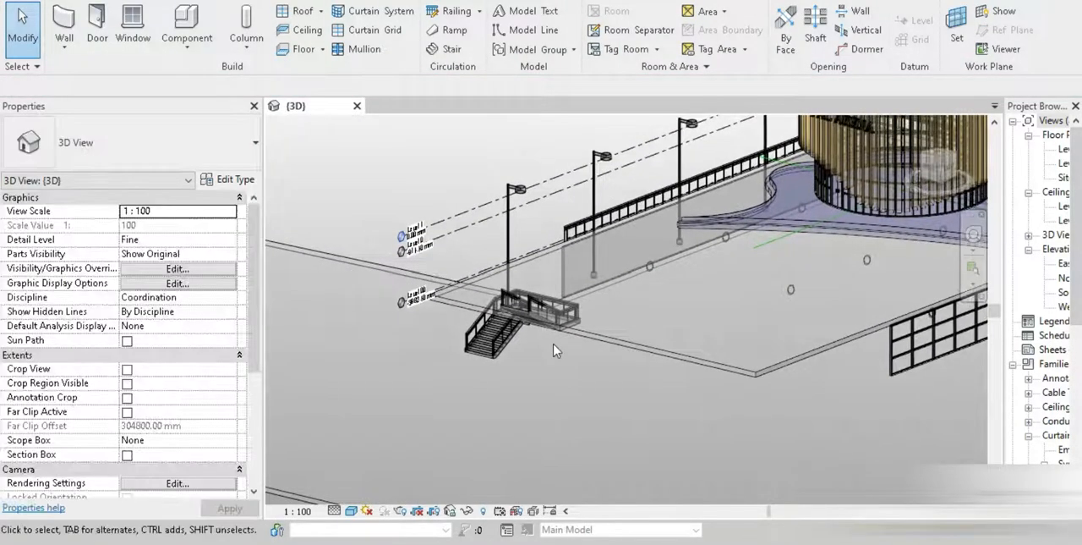
{"action": "scroll", "coordinate": [556, 351], "scroll_direction": "up", "scroll_amount": 2}
{"action": "left_click", "coordinate": [456, 292]}
{"action": "scroll", "coordinate": [455, 334], "scroll_direction": "up", "scroll_amount": 2}
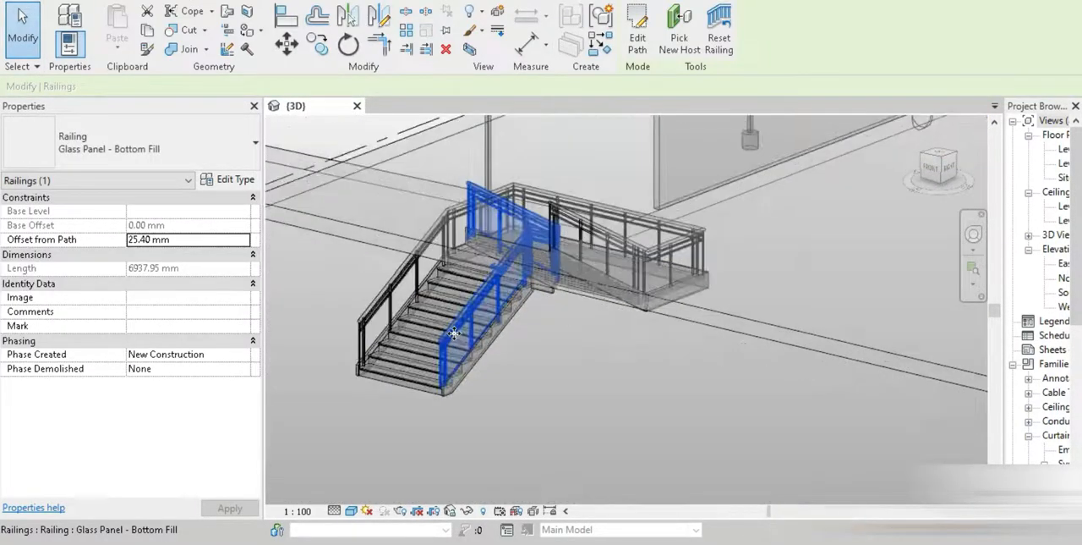
{"action": "key", "text": "Escape"}
{"action": "left_click", "coordinate": [379, 322]}
{"action": "key", "text": "Delete"}
Set the right and left supports of the stair type to None and apply the change
{"action": "left_click", "coordinate": [393, 389]}
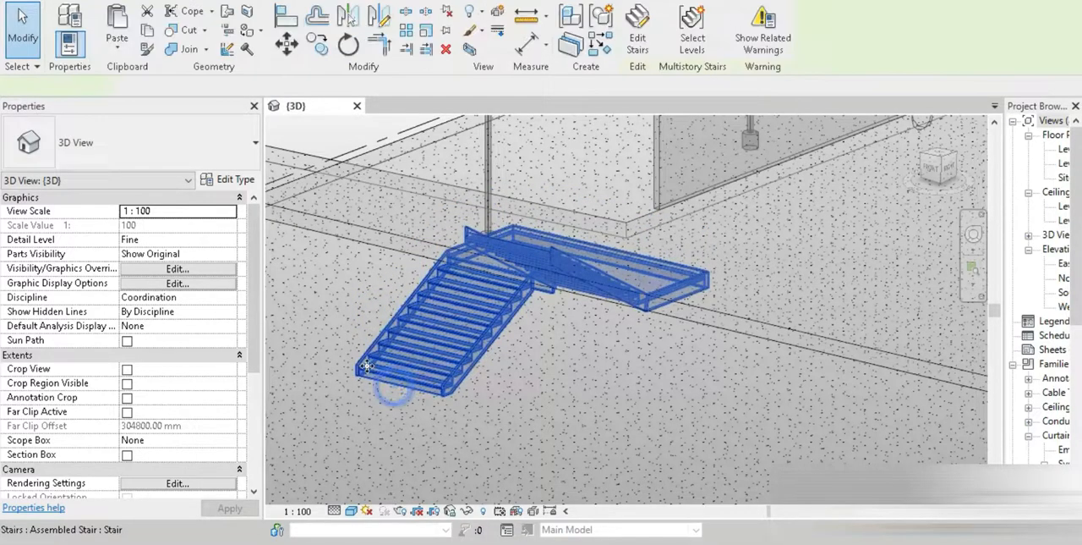
{"action": "scroll", "coordinate": [377, 381], "scroll_direction": "up", "scroll_amount": 2}
{"action": "middle_click_drag", "start_coordinate": [377, 381], "coordinate": [425, 385]}
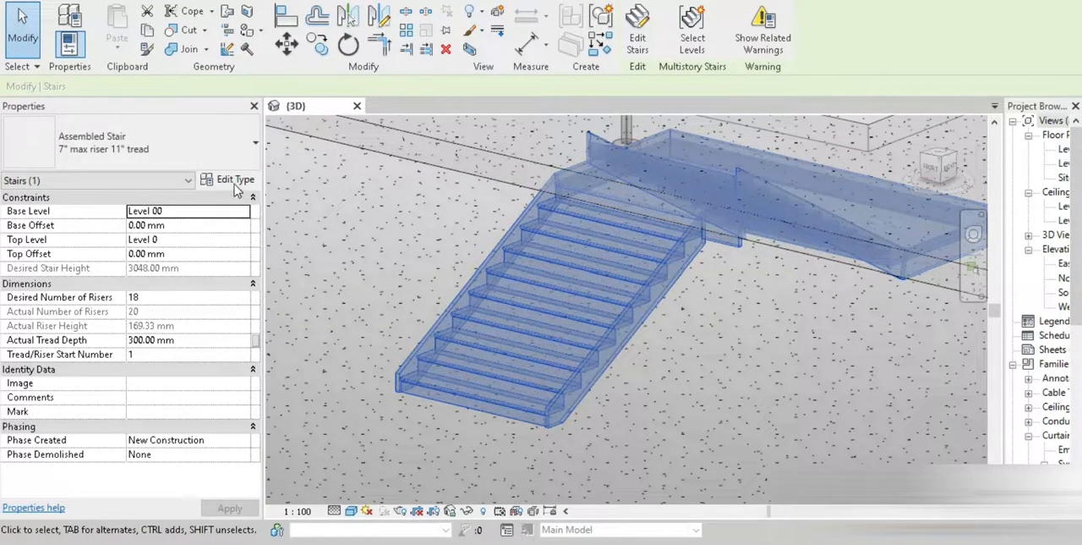
{"action": "left_click", "coordinate": [235, 180]}
{"action": "left_click", "coordinate": [307, 276]}
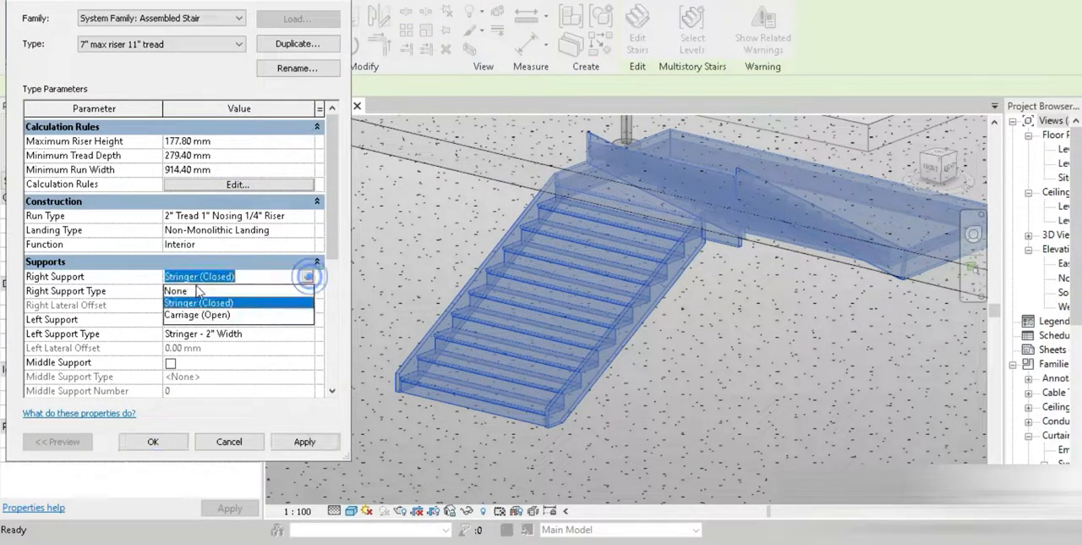
{"action": "left_click", "coordinate": [178, 290]}
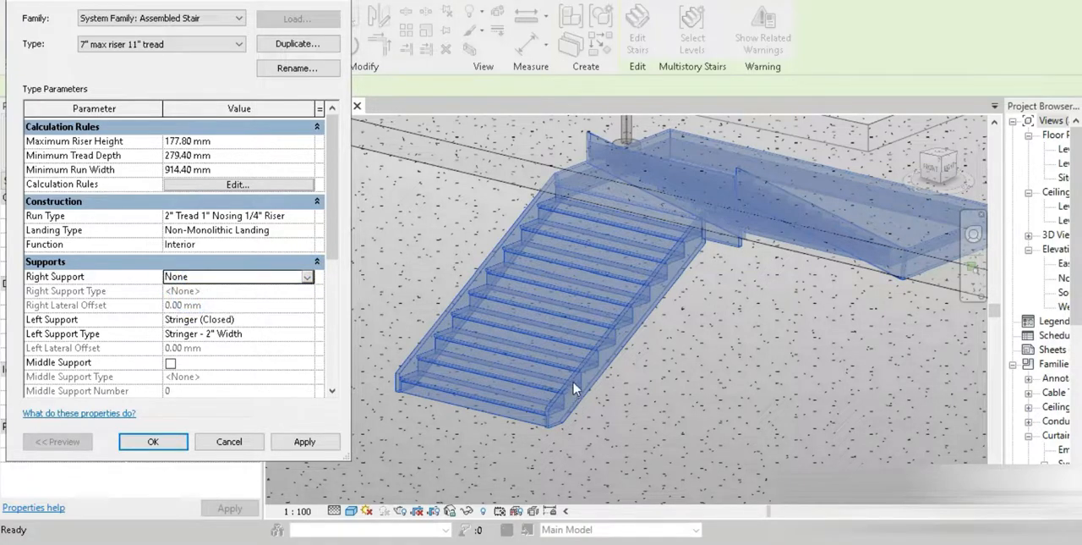
{"action": "left_click", "coordinate": [307, 319]}
{"action": "left_click", "coordinate": [206, 333]}
{"action": "left_click", "coordinate": [288, 444]}
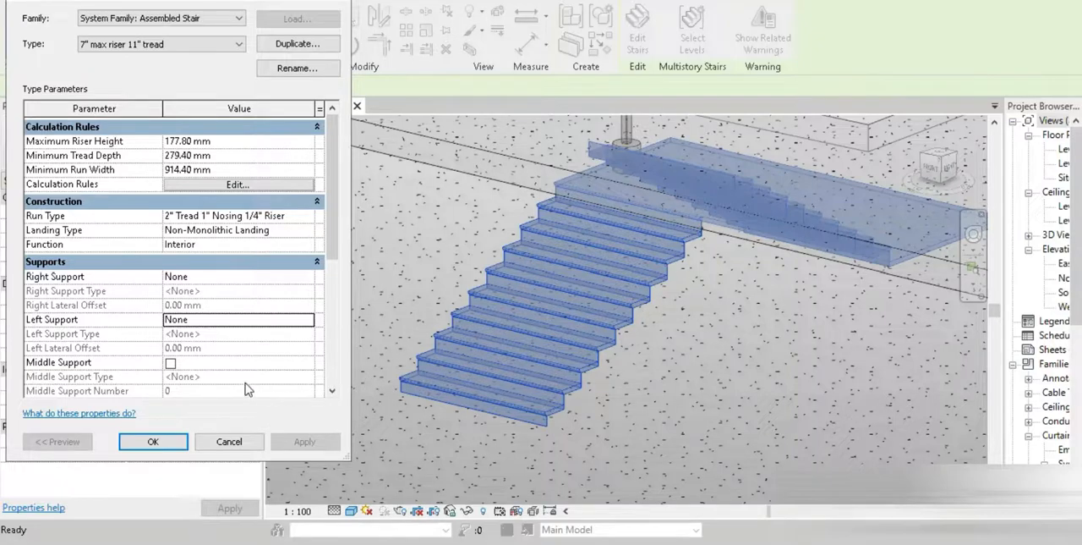
Open the stair's run type and turn off its risers so that only treads are built
{"action": "left_click", "coordinate": [310, 218]}
{"action": "left_click", "coordinate": [311, 218]}
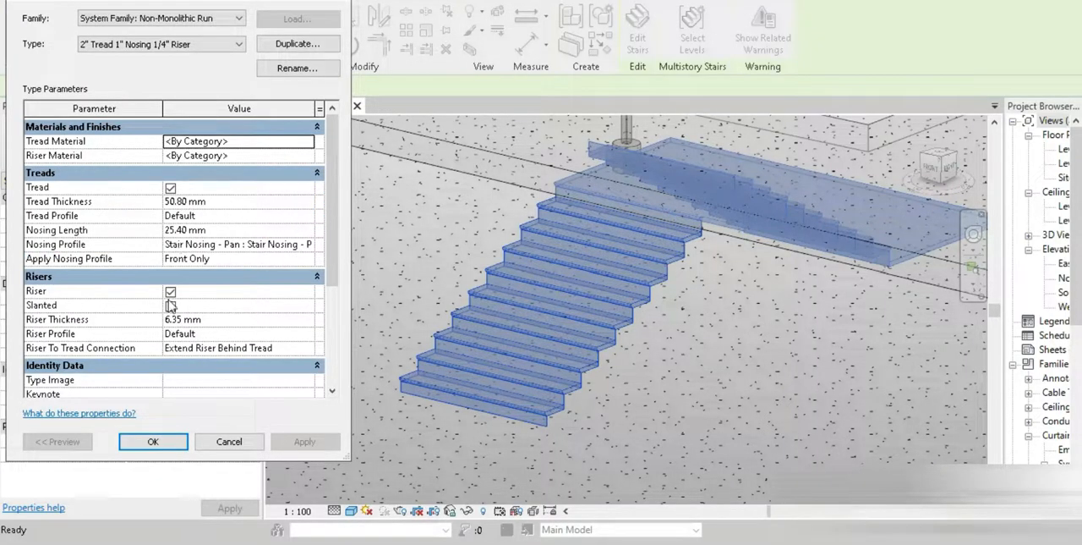
{"action": "left_click", "coordinate": [170, 291]}
{"action": "left_click", "coordinate": [305, 441]}
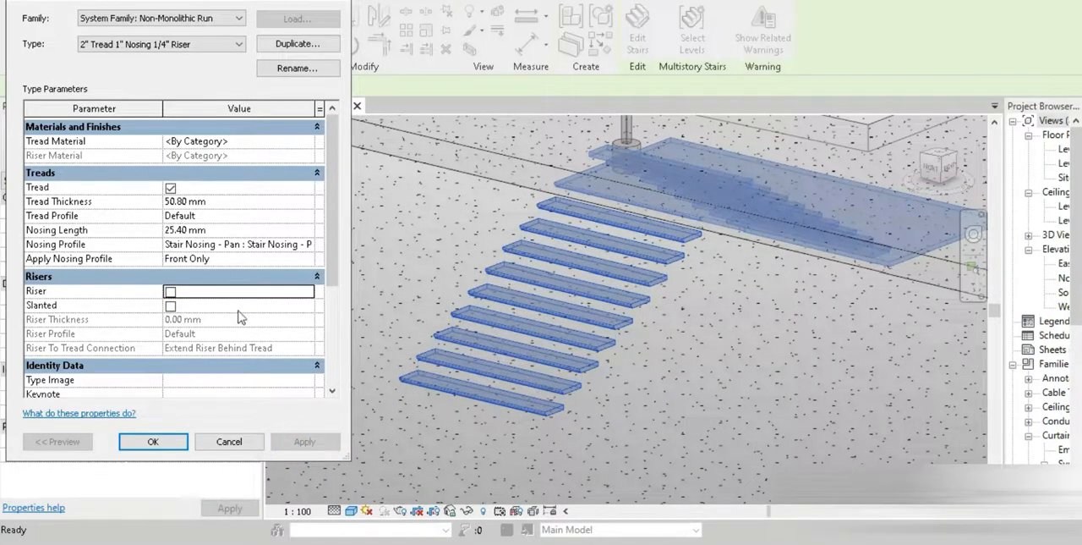
Set the run type's tread thickness to 100 mm and its nosing length to 0 mm
{"action": "left_click", "coordinate": [221, 204]}
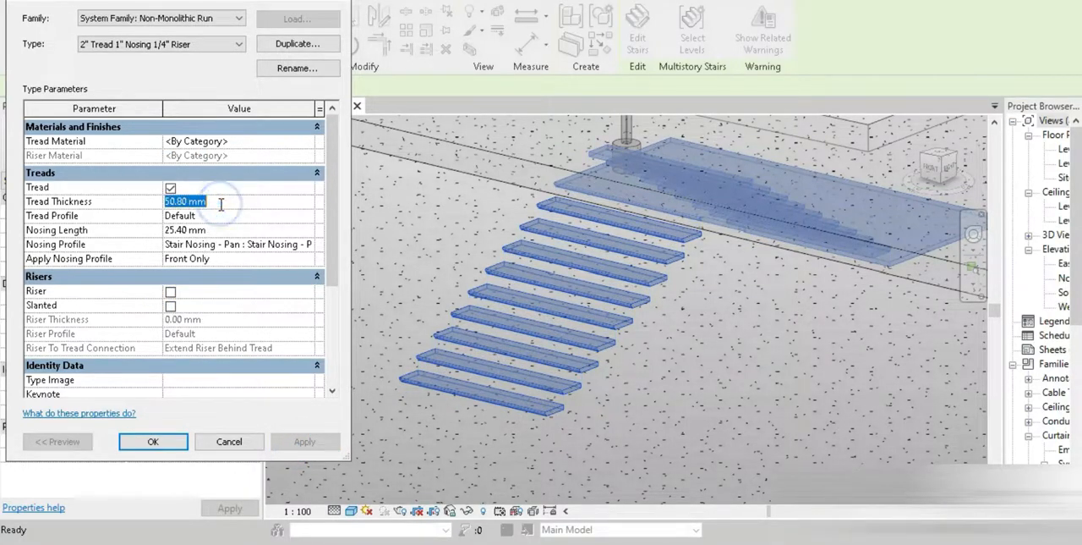
{"action": "type", "text": "01"}
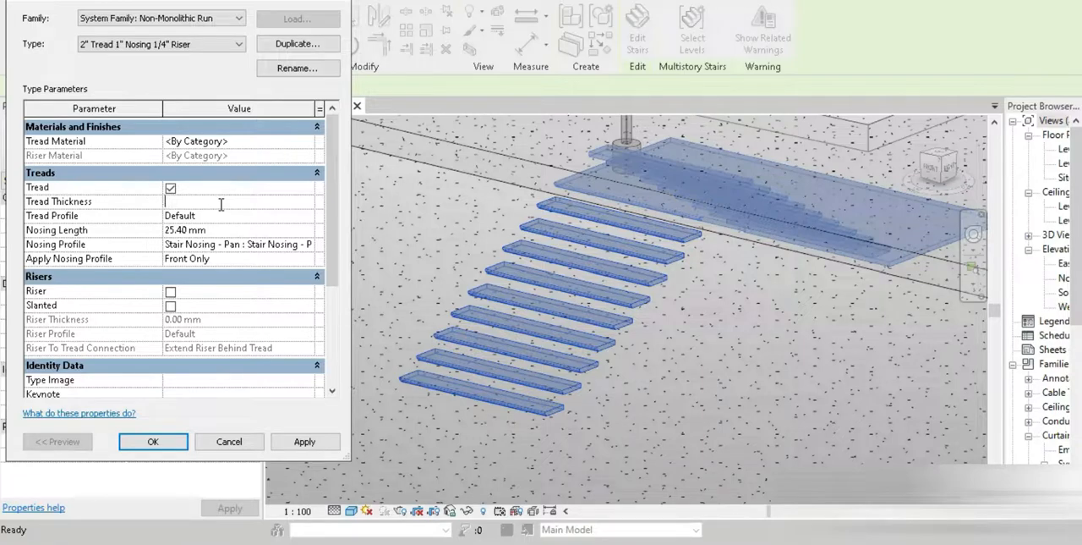
{"action": "type", "text": "0"}
{"action": "key", "text": "Return"}
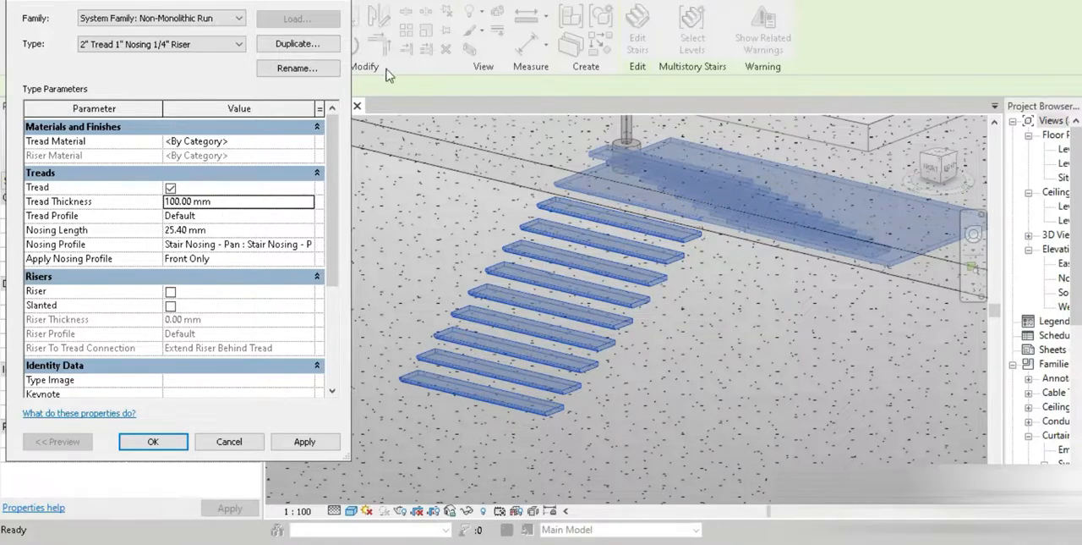
{"action": "left_click", "coordinate": [229, 229]}
{"action": "type", "text": "0"}
{"action": "key", "text": "Return"}
Set the run type's nosing profile to Default and confirm the run and stair type changes
{"action": "left_click", "coordinate": [310, 245]}
{"action": "left_click", "coordinate": [309, 245]}
{"action": "left_click", "coordinate": [218, 257]}
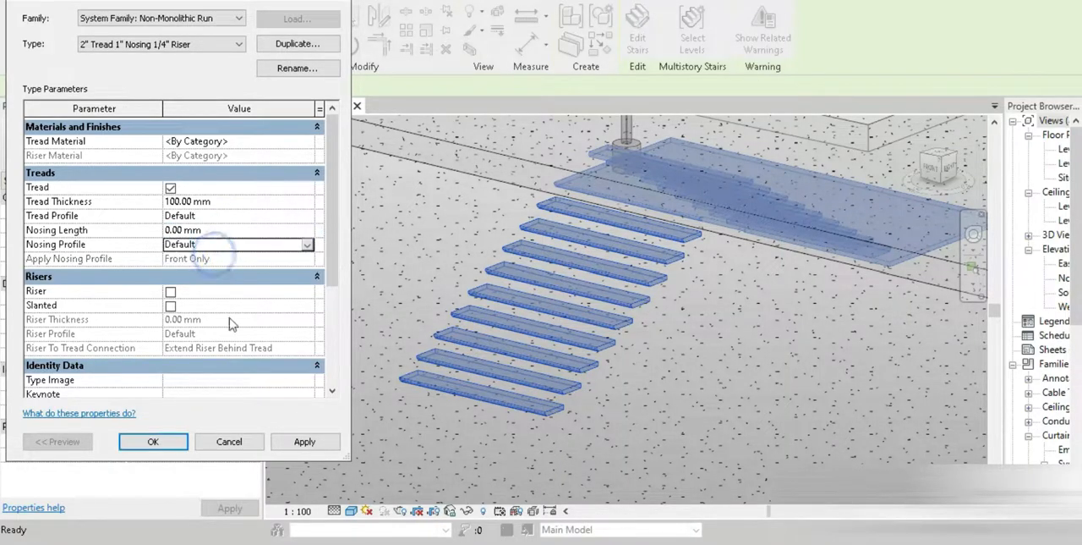
{"action": "left_click", "coordinate": [303, 441]}
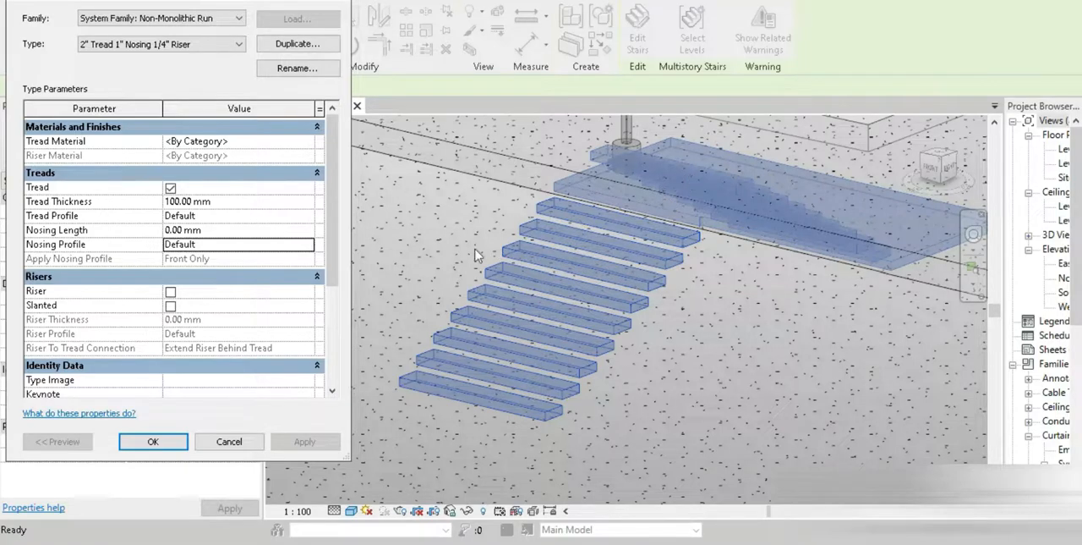
{"action": "left_click", "coordinate": [146, 446]}
{"action": "left_click", "coordinate": [157, 444]}
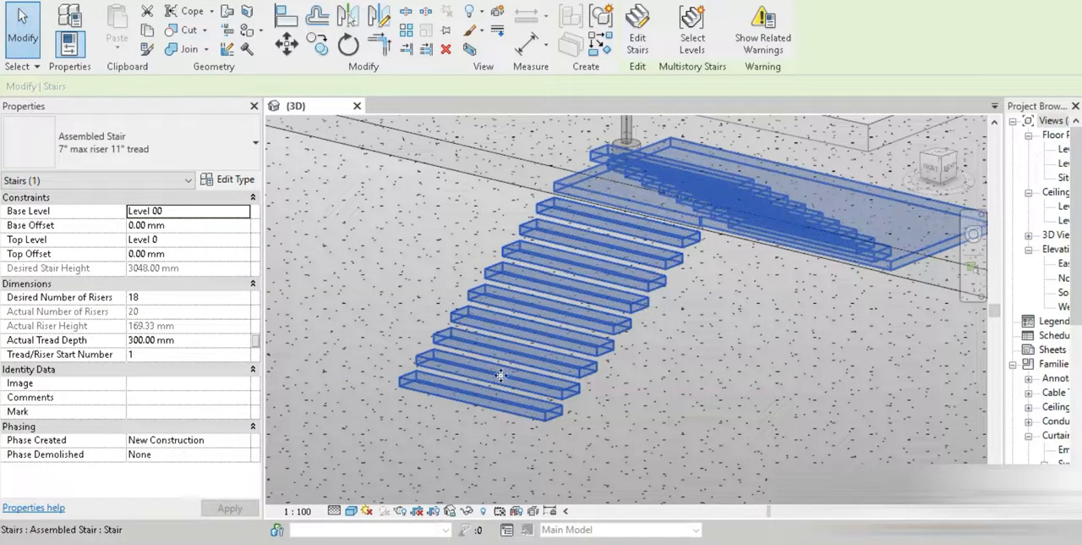
Start a roof by extrusion in the front view, using the lowest tread's front face as work plane and Level 2 as reference level
{"action": "scroll", "coordinate": [649, 311], "scroll_direction": "down", "scroll_amount": 3}
{"action": "left_click", "coordinate": [932, 167]}
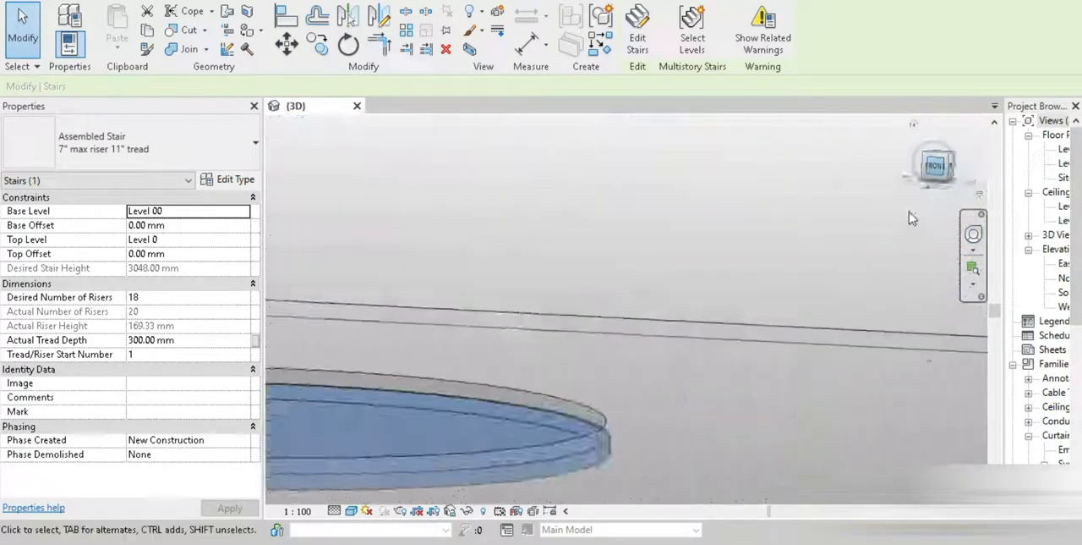
{"action": "scroll", "coordinate": [575, 279], "scroll_direction": "up", "scroll_amount": 5}
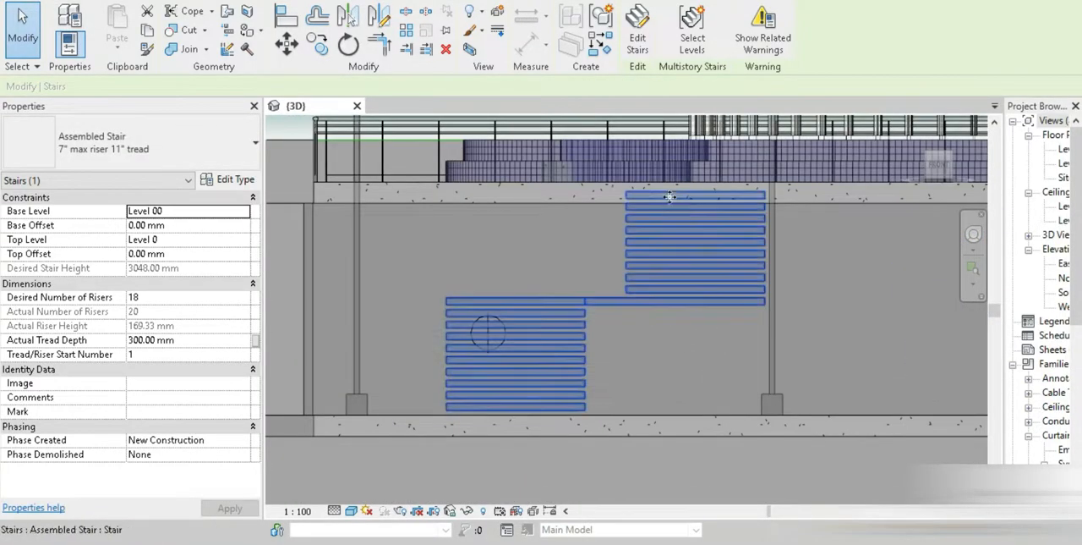
{"action": "scroll", "coordinate": [509, 357], "scroll_direction": "up", "scroll_amount": 1}
{"action": "left_click", "coordinate": [69, 1]}
{"action": "left_click", "coordinate": [321, 11]}
{"action": "left_click", "coordinate": [334, 65]}
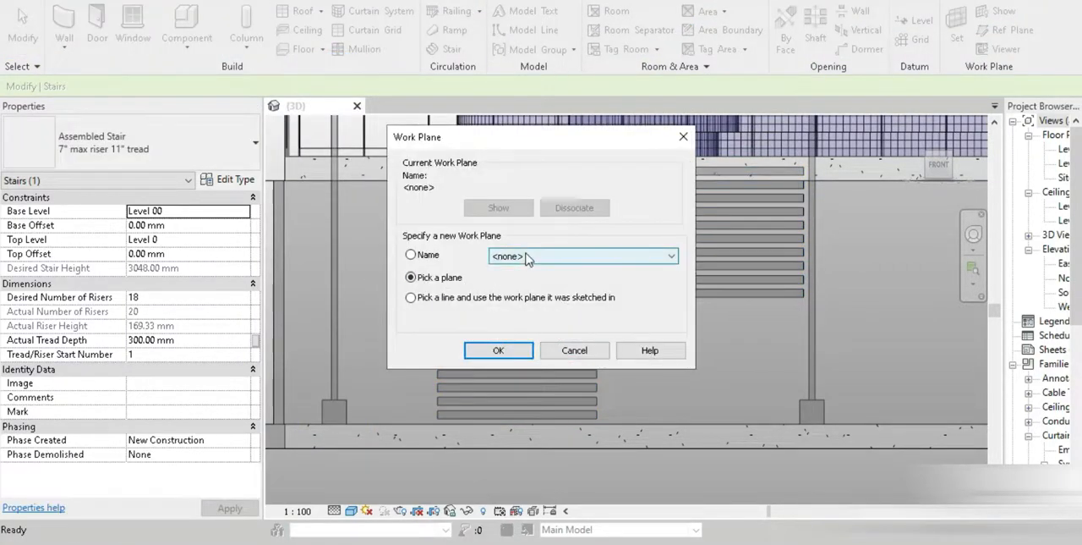
{"action": "left_click", "coordinate": [516, 350]}
{"action": "scroll", "coordinate": [584, 440], "scroll_direction": "up", "scroll_amount": 4}
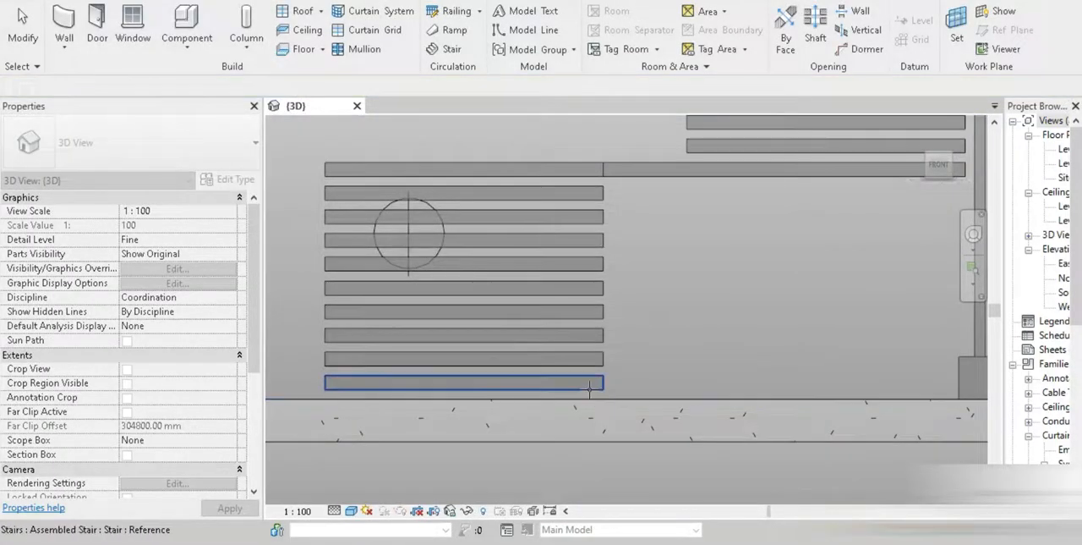
{"action": "left_click", "coordinate": [589, 389]}
{"action": "left_click", "coordinate": [558, 288]}
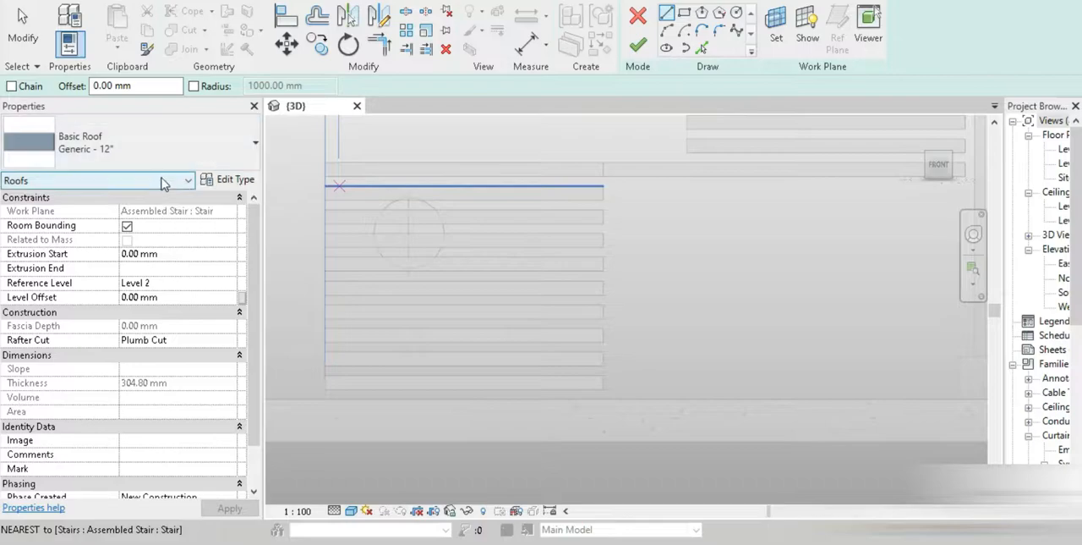
Duplicate the Generic - 12" roof type as "flowing stairs" and set its structure layer thickness to 100 mm
{"action": "left_click", "coordinate": [217, 187]}
{"action": "left_click", "coordinate": [303, 48]}
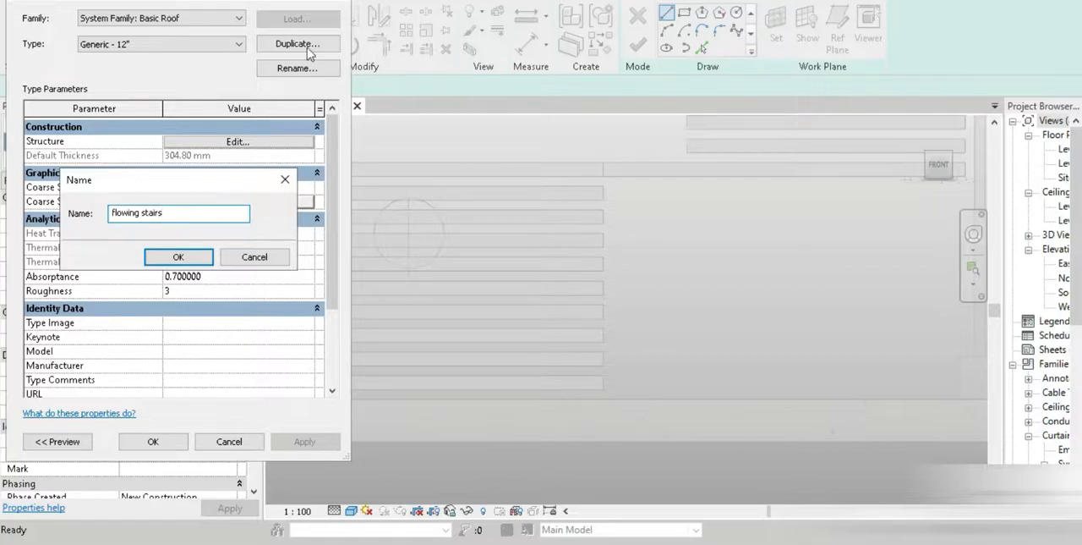
{"action": "left_click", "coordinate": [178, 257]}
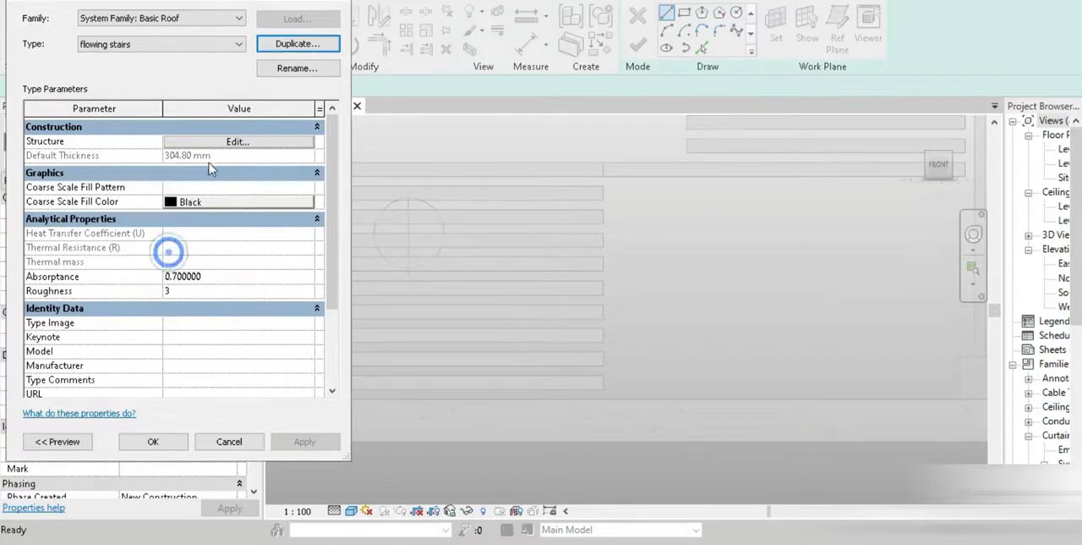
{"action": "left_click", "coordinate": [238, 141]}
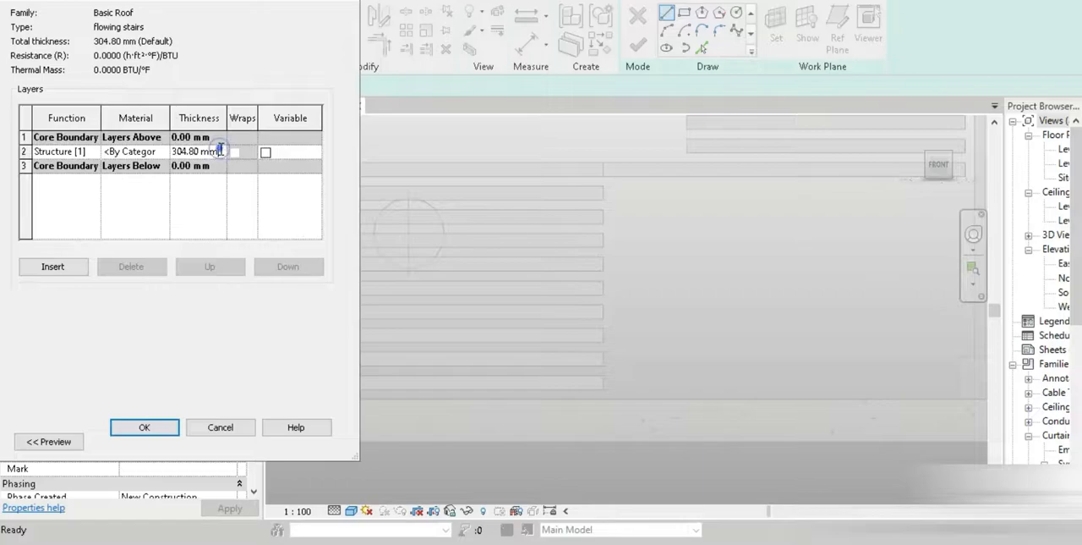
{"action": "left_click", "coordinate": [219, 150]}
{"action": "type", "text": "100"}
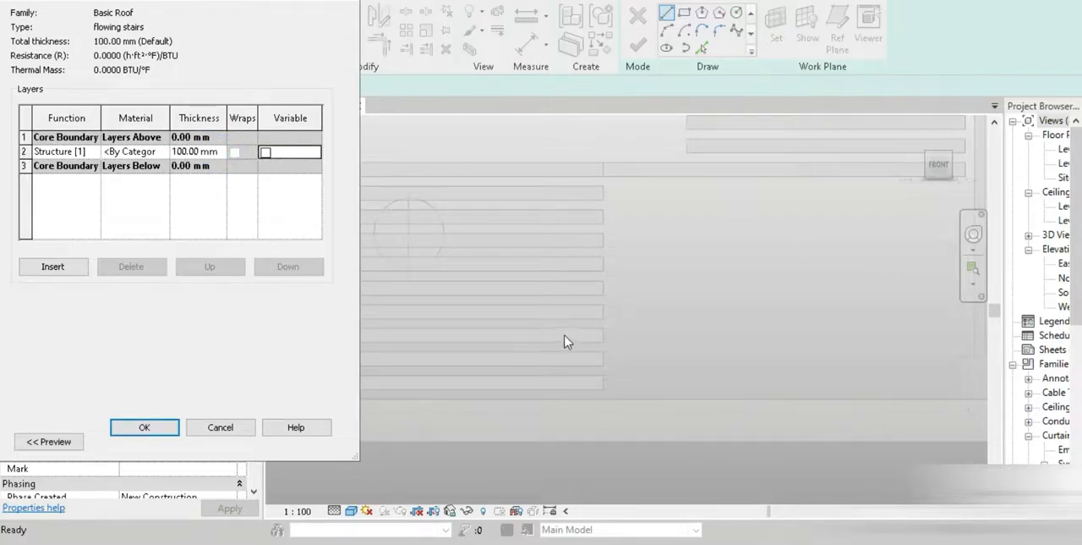
Search the materials for "wood" and add Walnut from the library for the roof's structure layer
{"action": "left_click", "coordinate": [157, 151]}
{"action": "left_click", "coordinate": [164, 151]}
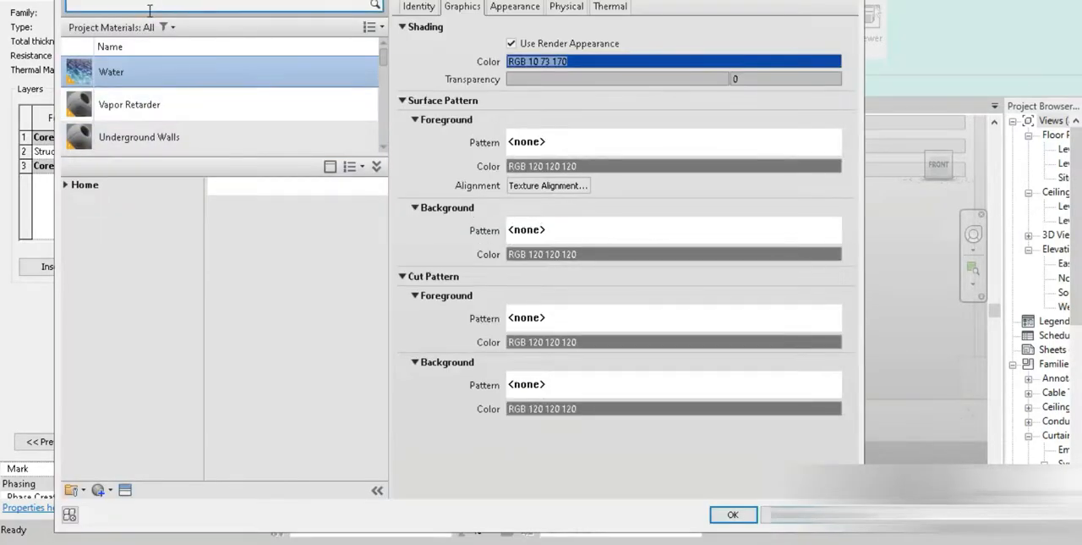
{"action": "left_click", "coordinate": [149, 8]}
{"action": "type", "text": "wood"}
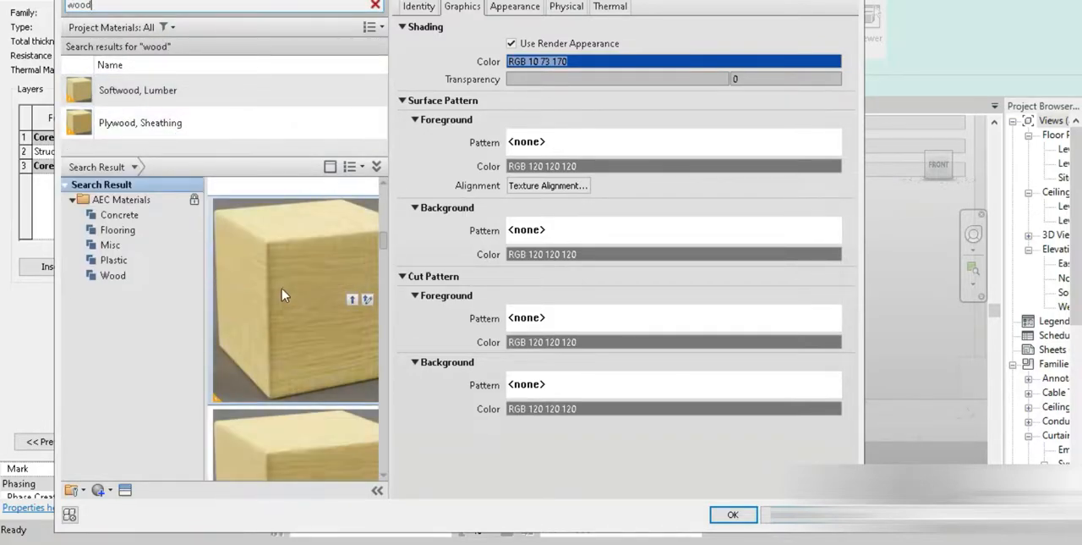
{"action": "scroll", "coordinate": [281, 296], "scroll_direction": "down", "scroll_amount": 8}
{"action": "scroll", "coordinate": [284, 303], "scroll_direction": "down", "scroll_amount": 4}
{"action": "scroll", "coordinate": [282, 302], "scroll_direction": "up", "scroll_amount": 5}
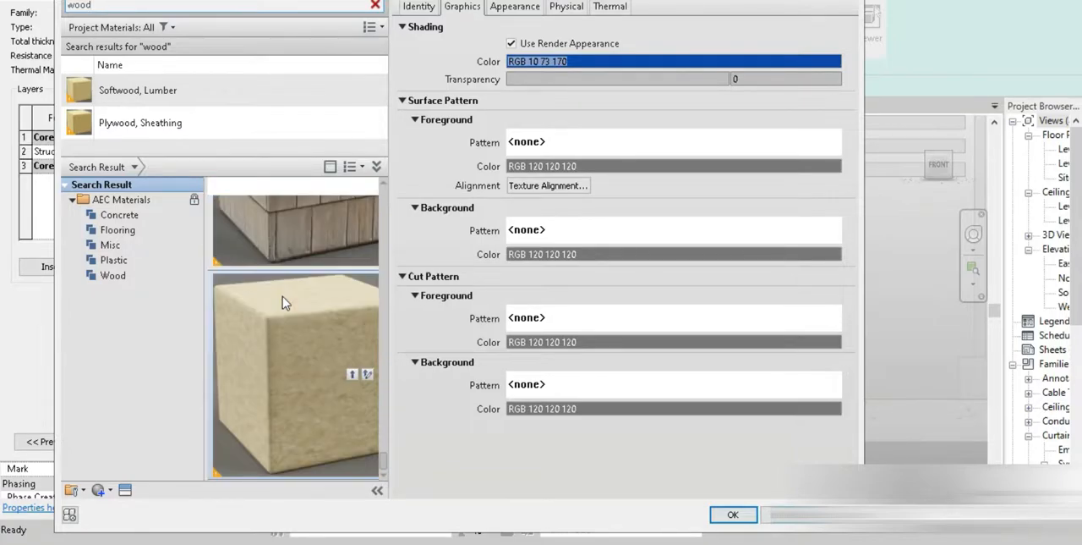
{"action": "scroll", "coordinate": [282, 302], "scroll_direction": "down", "scroll_amount": 3}
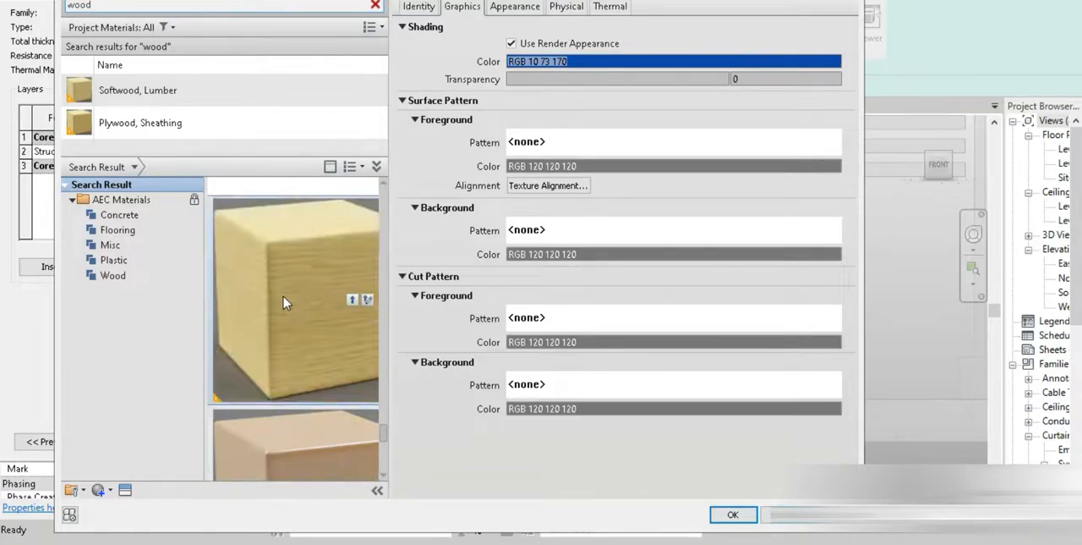
{"action": "double_click", "coordinate": [282, 296]}
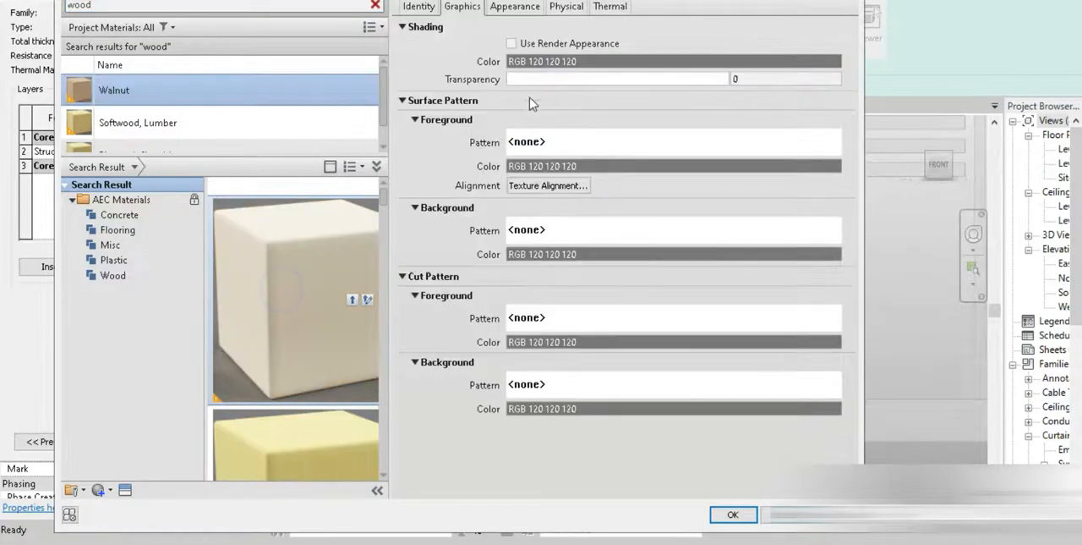
Turn on the render appearance for Walnut's shading and confirm the material and roof type settings
{"action": "left_click", "coordinate": [554, 44]}
{"action": "scroll", "coordinate": [161, 118], "scroll_direction": "down", "scroll_amount": 1}
{"action": "left_click", "coordinate": [733, 514]}
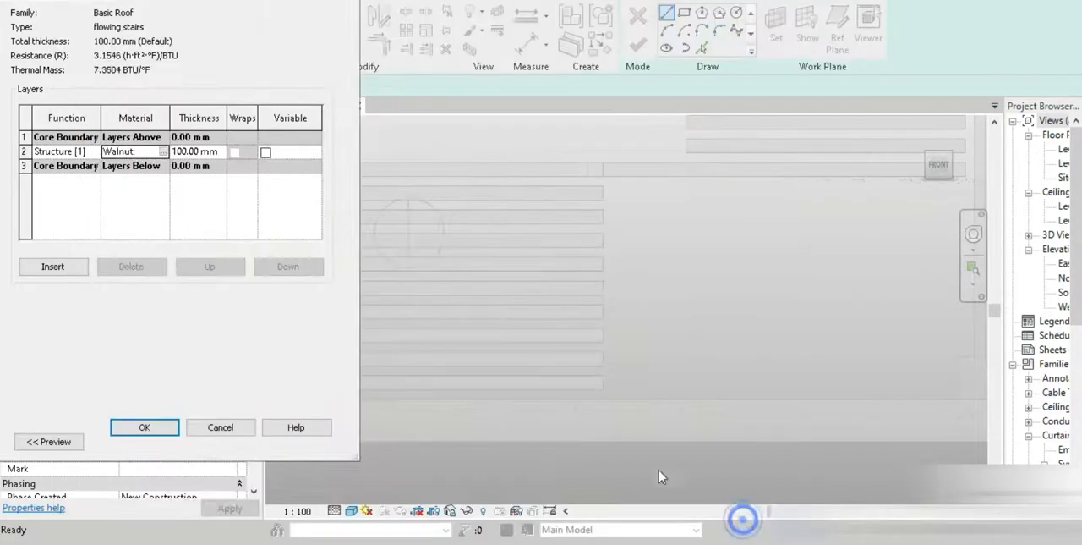
{"action": "left_click", "coordinate": [143, 427]}
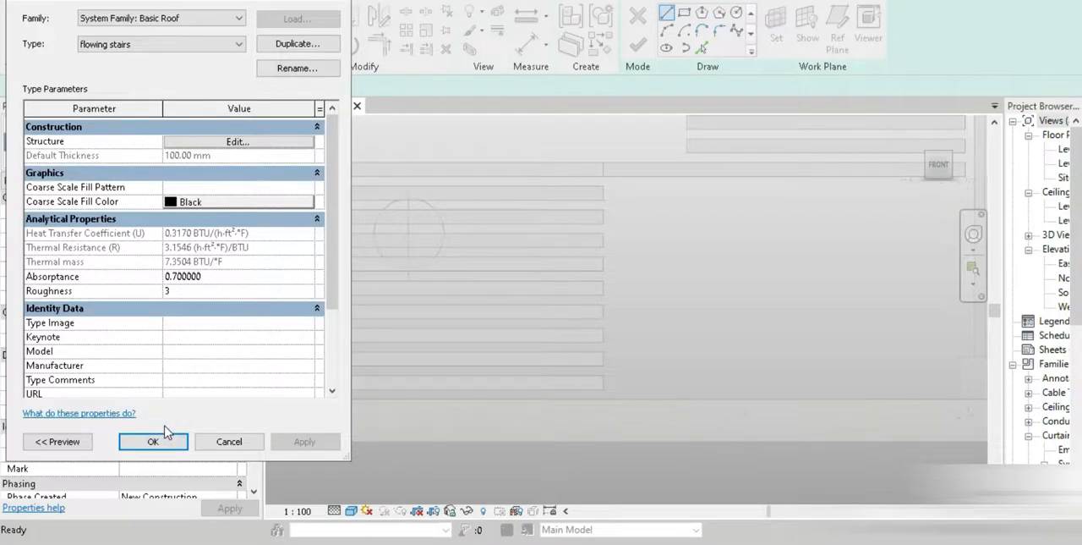
{"action": "left_click", "coordinate": [169, 444]}
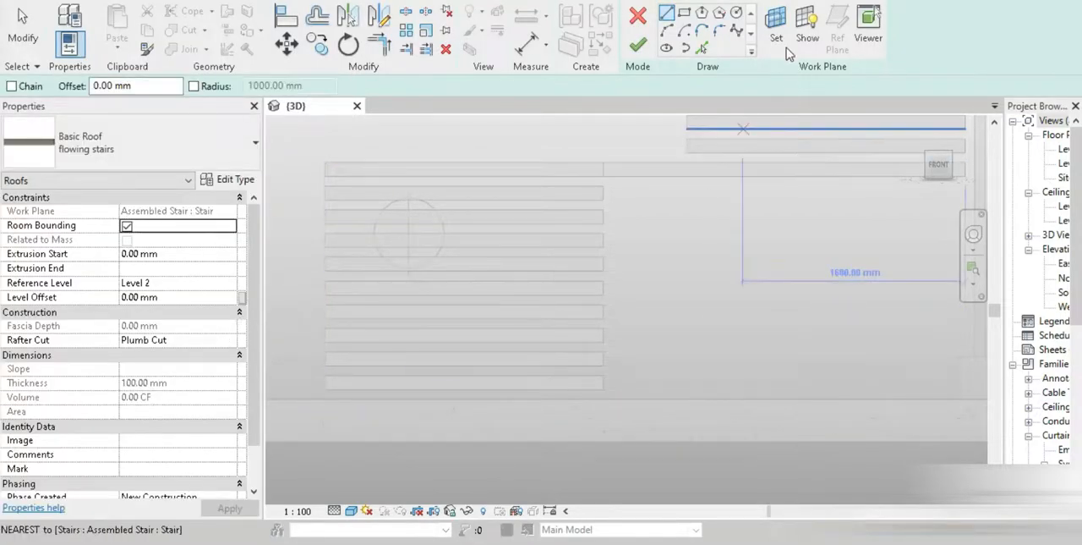
Pick the top edges of the stair's lowest and uppermost treads as lines of the roof profile
{"action": "left_click", "coordinate": [702, 49]}
{"action": "scroll", "coordinate": [507, 389], "scroll_direction": "up", "scroll_amount": 2}
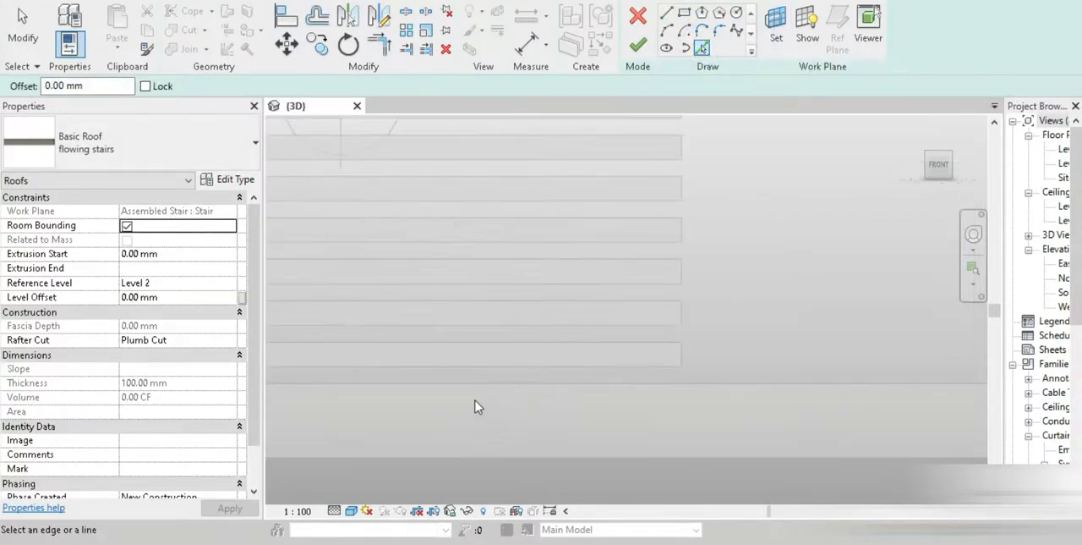
{"action": "left_click", "coordinate": [458, 348]}
{"action": "scroll", "coordinate": [461, 351], "scroll_direction": "down", "scroll_amount": 2}
{"action": "middle_click_drag", "start_coordinate": [602, 274], "coordinate": [503, 443]}
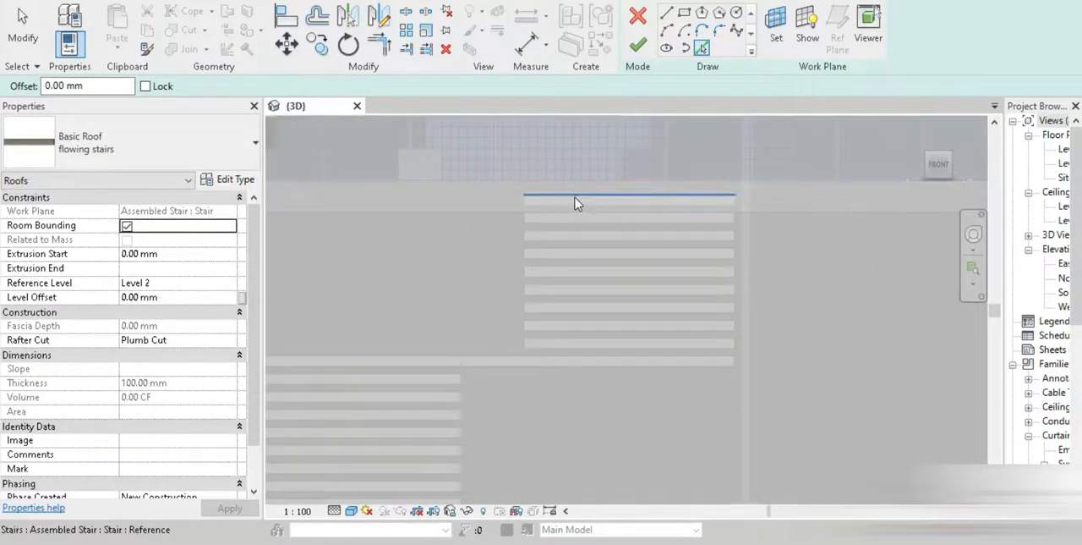
{"action": "middle_click_drag", "start_coordinate": [529, 313], "coordinate": [536, 299]}
Draw a slanted profile line from the uppermost tread line's left end to the lowest tread line's right end
{"action": "left_click", "coordinate": [671, 14]}
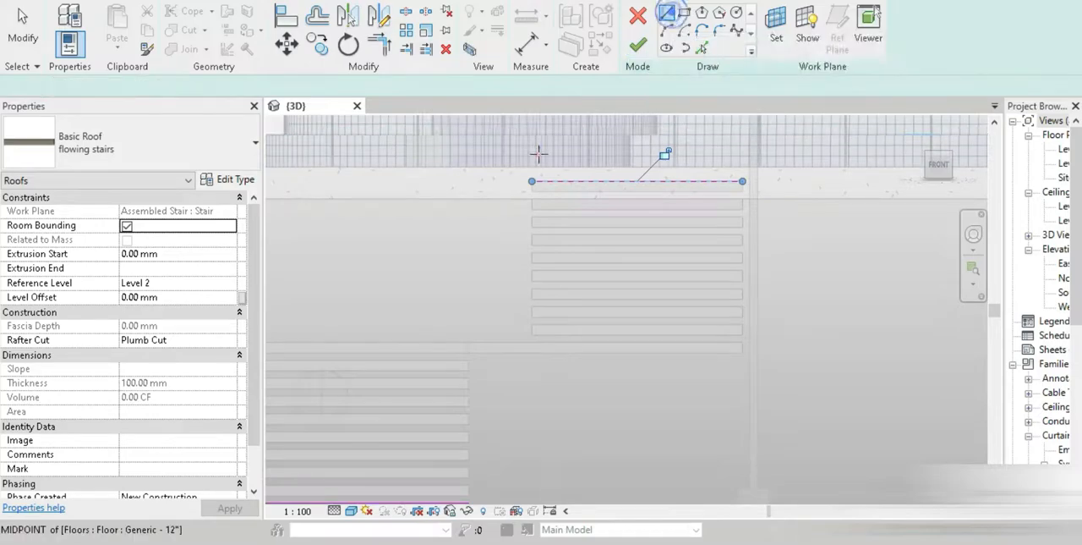
{"action": "left_click", "coordinate": [537, 187]}
{"action": "mouse_move", "coordinate": [507, 482]}
{"action": "middle_mouse_down"}
{"action": "mouse_move", "coordinate": [515, 283]}
{"action": "mouse_move", "coordinate": [497, 375]}
{"action": "middle_mouse_up"}
{"action": "scroll", "coordinate": [481, 335], "scroll_direction": "up", "scroll_amount": 2}
{"action": "left_click", "coordinate": [476, 282]}
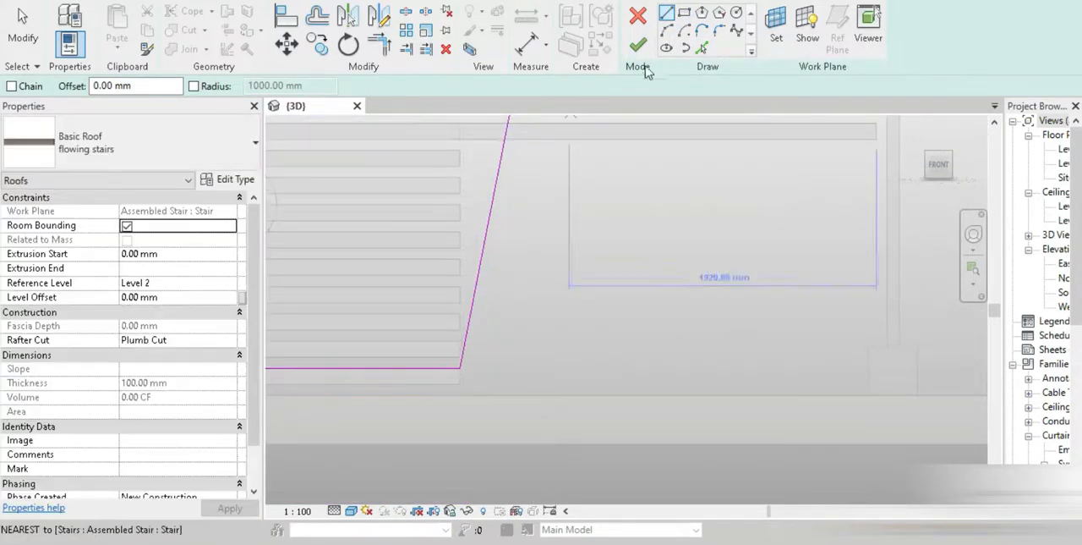
Round the roof profile's lower corner with a 200 mm fillet arc between the slanted line and the lowest tread line
{"action": "left_click", "coordinate": [719, 31]}
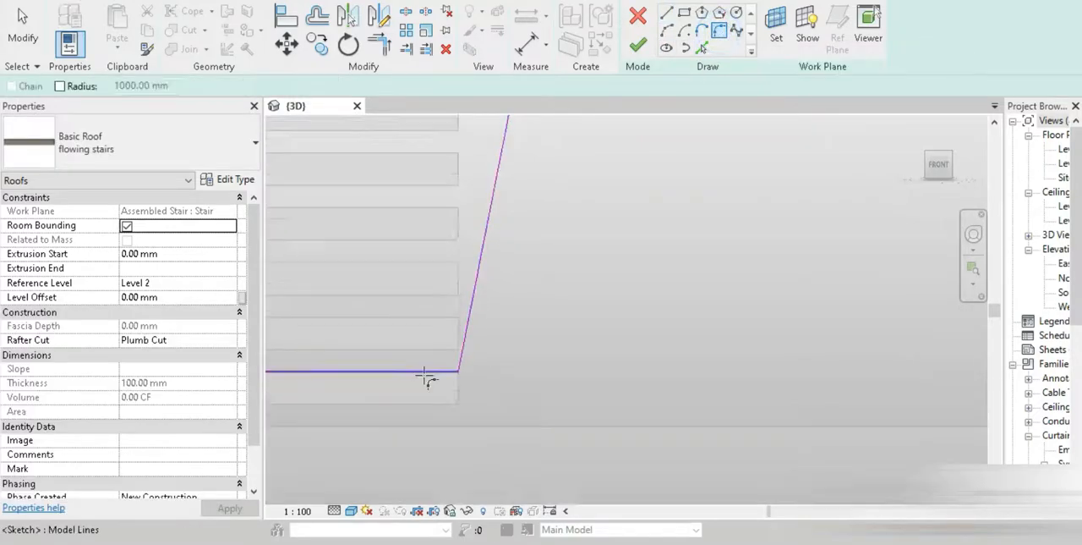
{"action": "left_click", "coordinate": [468, 346]}
{"action": "left_click", "coordinate": [427, 371]}
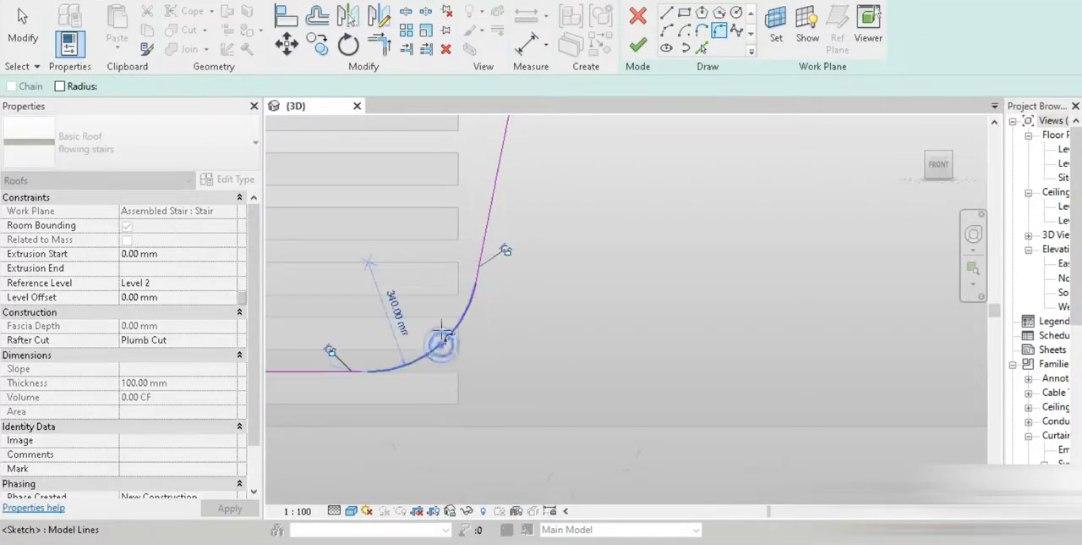
{"action": "left_click", "coordinate": [404, 333]}
{"action": "type", "text": "200"}
{"action": "key", "text": "Return"}
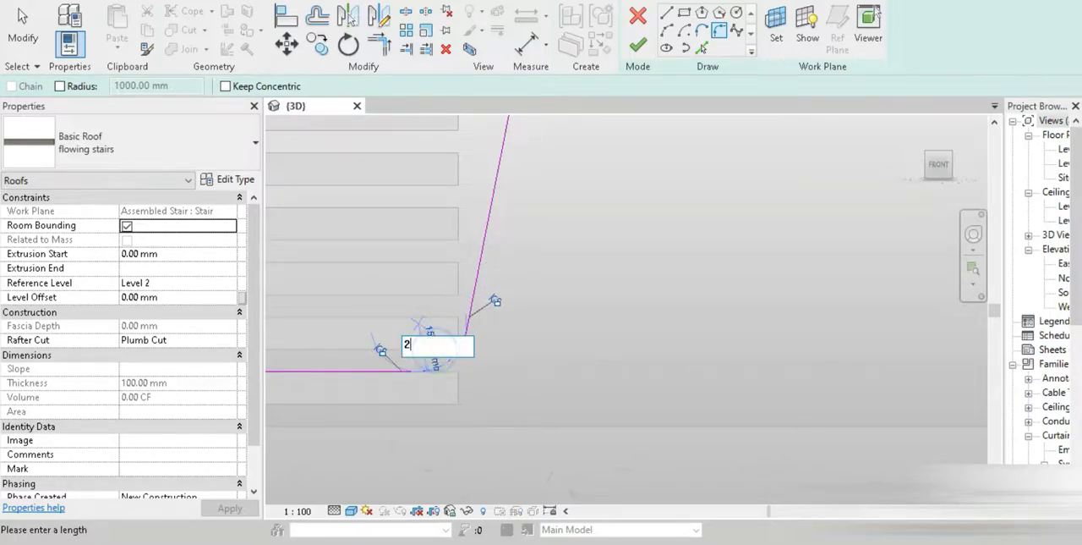
{"action": "scroll", "coordinate": [481, 386], "scroll_direction": "down", "scroll_amount": 5}
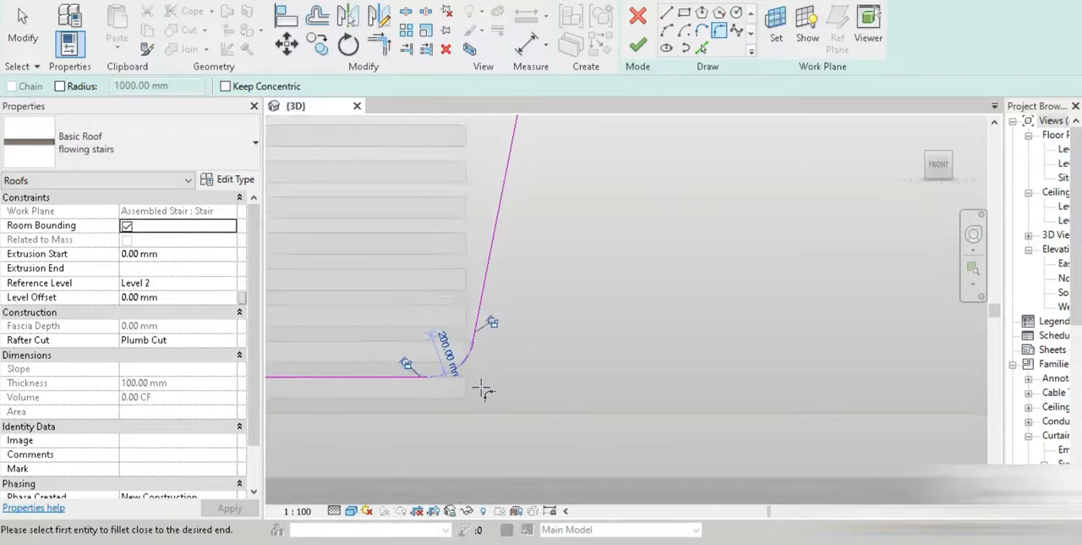
Round the roof profile's upper corner with a fillet arc matching the one at the lower corner
{"action": "middle_click_drag", "start_coordinate": [558, 122], "coordinate": [505, 268]}
{"action": "scroll", "coordinate": [505, 268], "scroll_direction": "up", "scroll_amount": 3}
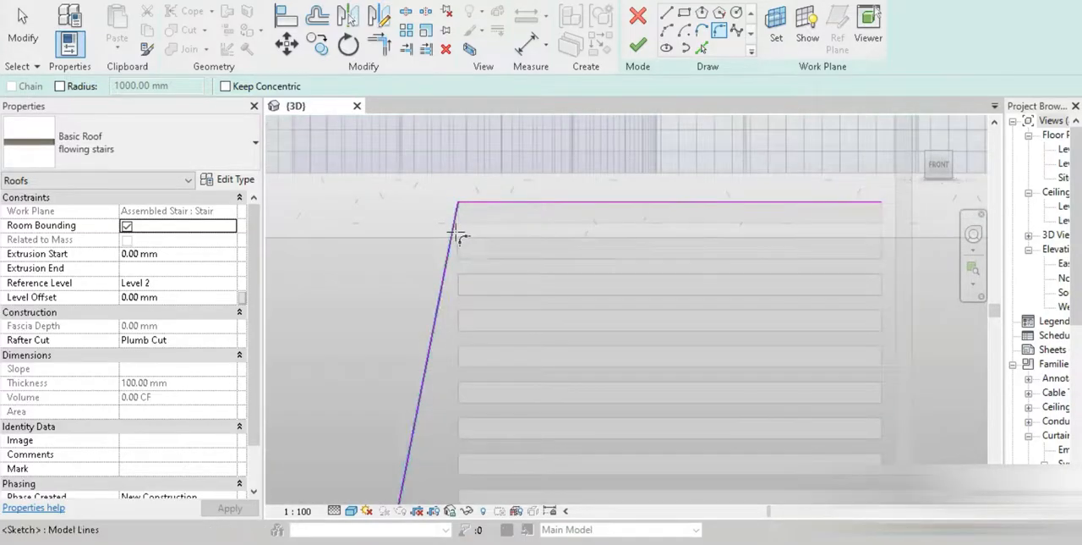
{"action": "left_click", "coordinate": [474, 207]}
{"action": "left_click", "coordinate": [470, 216]}
{"action": "left_click", "coordinate": [504, 269]}
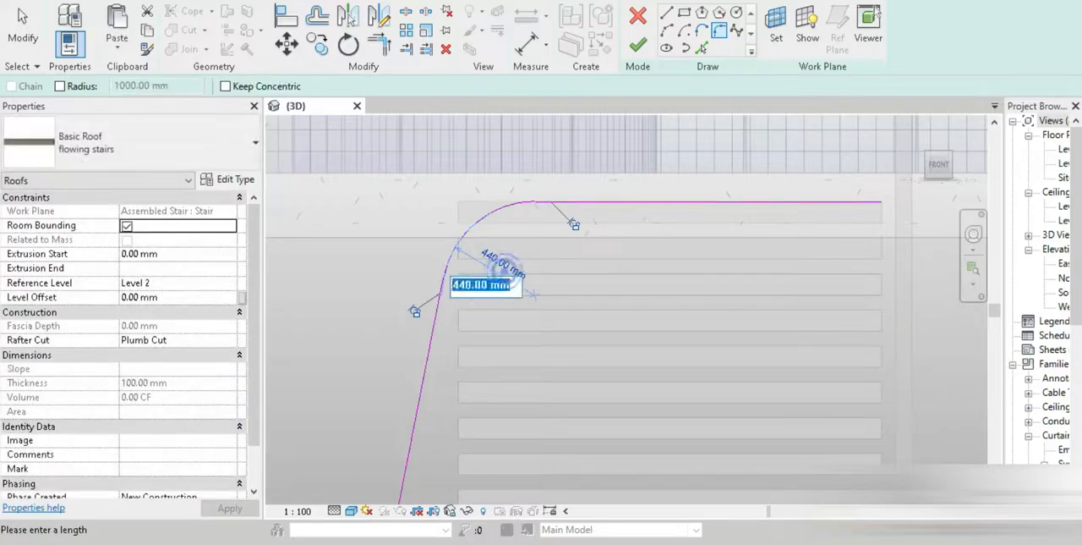
{"action": "key", "text": "Return"}
Finish the roof profile sketch to create the extruded ribbon roof
{"action": "scroll", "coordinate": [575, 396], "scroll_direction": "down", "scroll_amount": 4}
{"action": "middle_click_drag", "start_coordinate": [592, 385], "coordinate": [643, 93]}
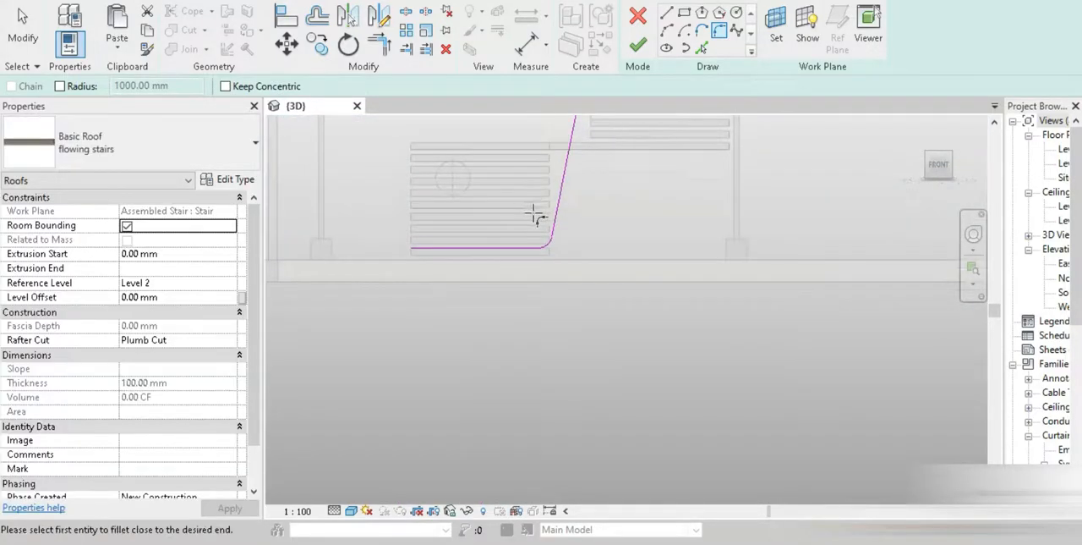
{"action": "scroll", "coordinate": [536, 214], "scroll_direction": "up", "scroll_amount": 2}
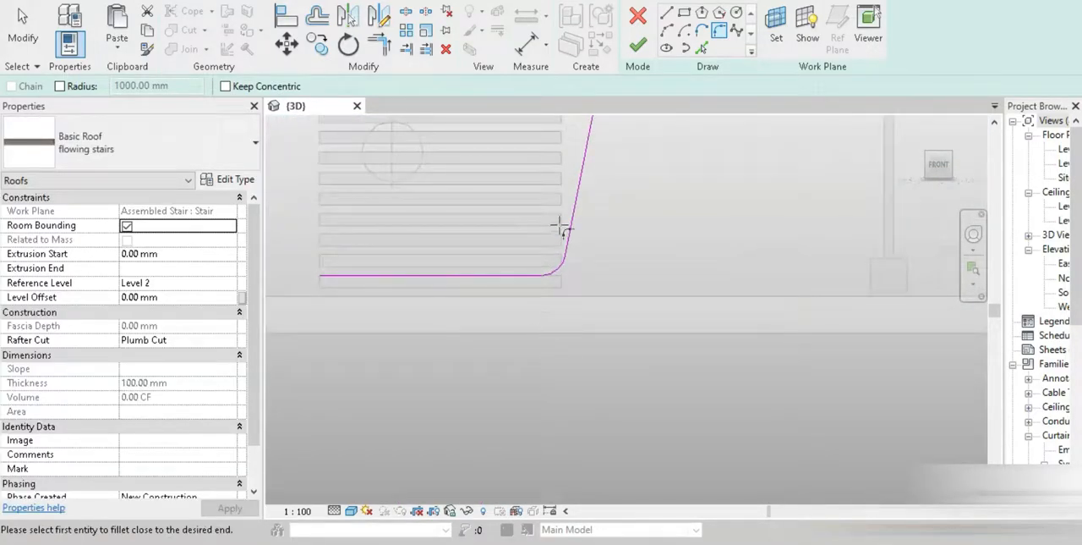
{"action": "left_click", "coordinate": [638, 45]}
{"action": "scroll", "coordinate": [622, 351], "scroll_direction": "down", "scroll_amount": 3}
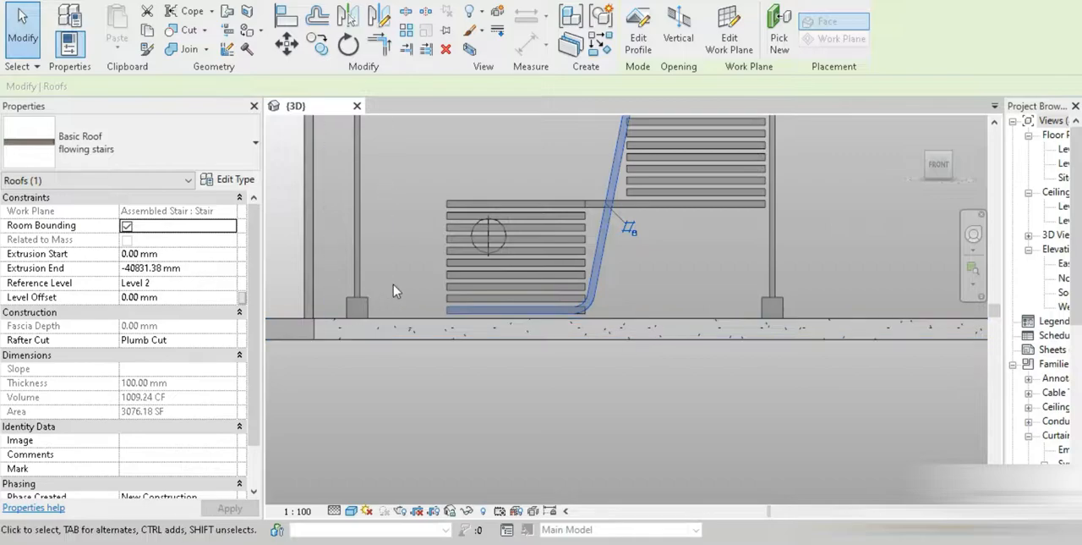
Check the tread thickness in the run type of the assembled stair and close its type properties
{"action": "left_click", "coordinate": [452, 285]}
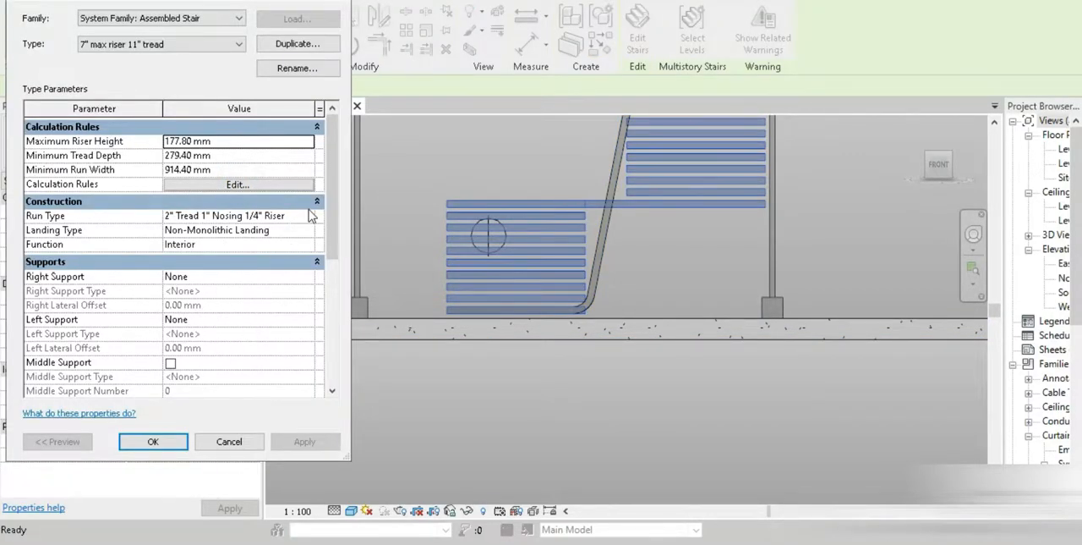
{"action": "left_click", "coordinate": [316, 202]}
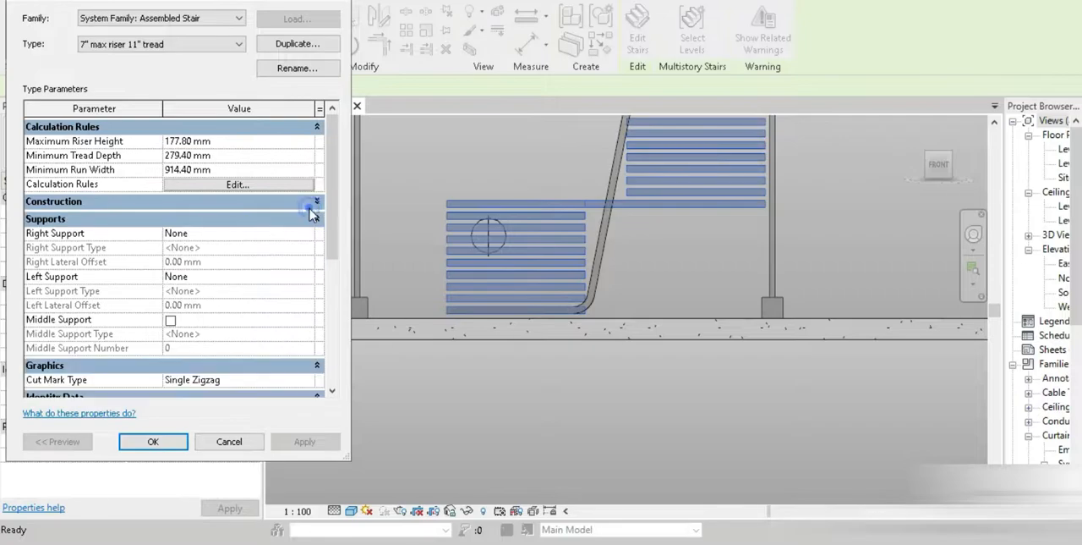
{"action": "left_click", "coordinate": [253, 206]}
{"action": "left_click", "coordinate": [307, 217]}
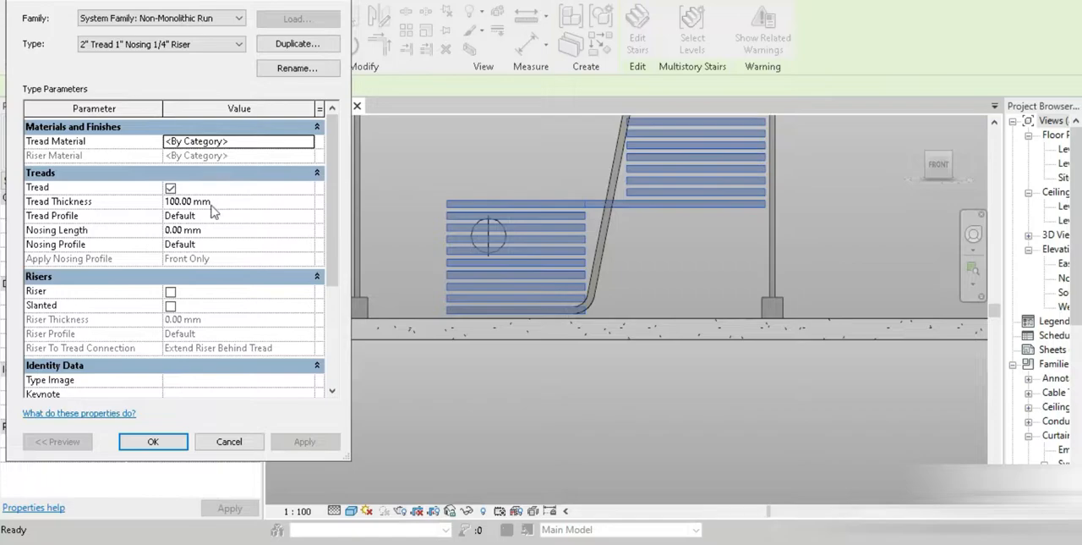
{"action": "left_click", "coordinate": [165, 438]}
{"action": "left_click", "coordinate": [153, 441]}
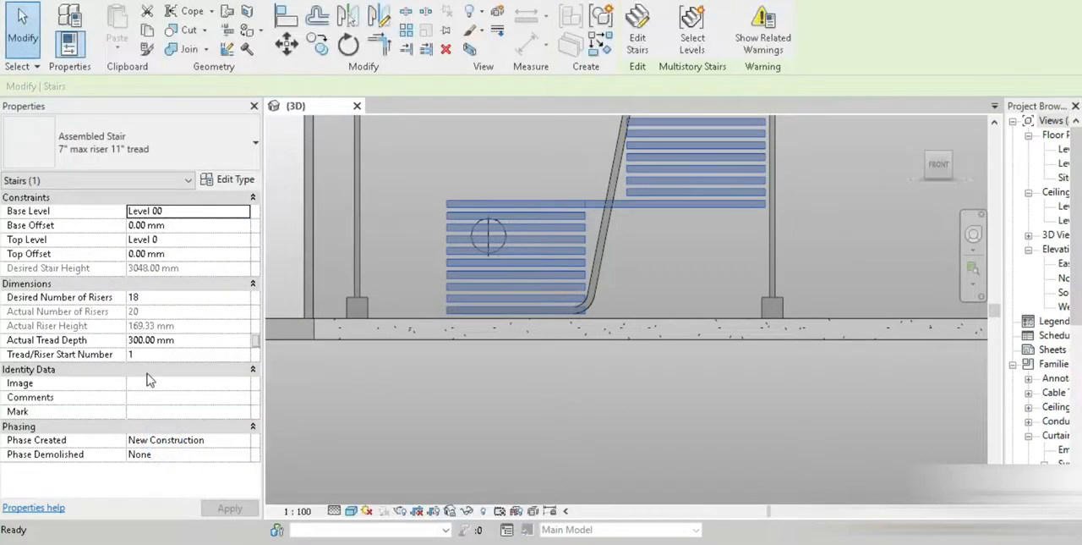
Set the ribbon roof's extrusion end to -300 mm
{"action": "left_click", "coordinate": [603, 251]}
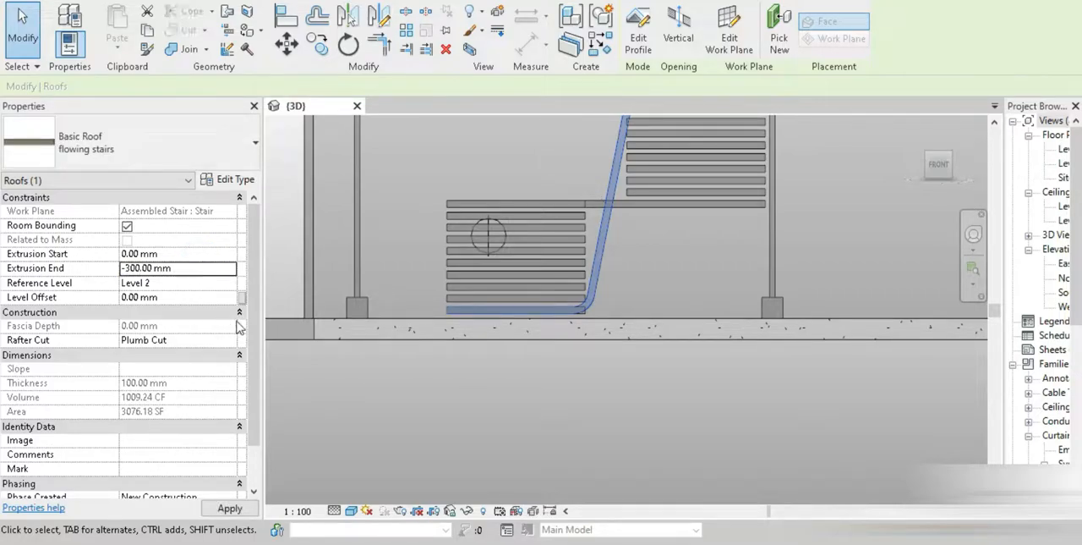
{"action": "middle_click_drag", "start_coordinate": [555, 301], "coordinate": [606, 423], "text": "shift"}
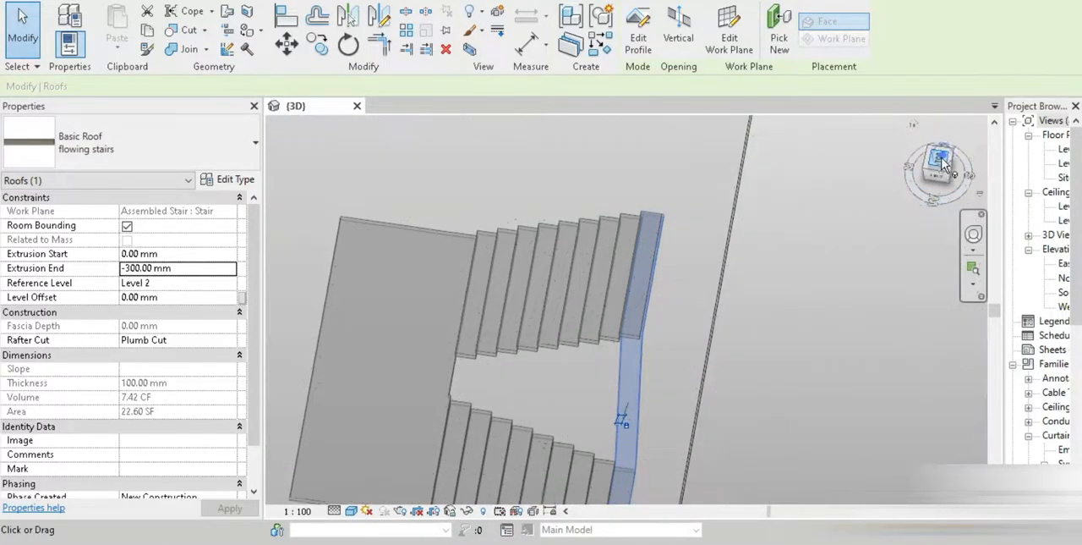
Shift the ribbon roof's two extrusion ends in top view to -31.75 mm and -331.75 mm
{"action": "left_click", "coordinate": [940, 159]}
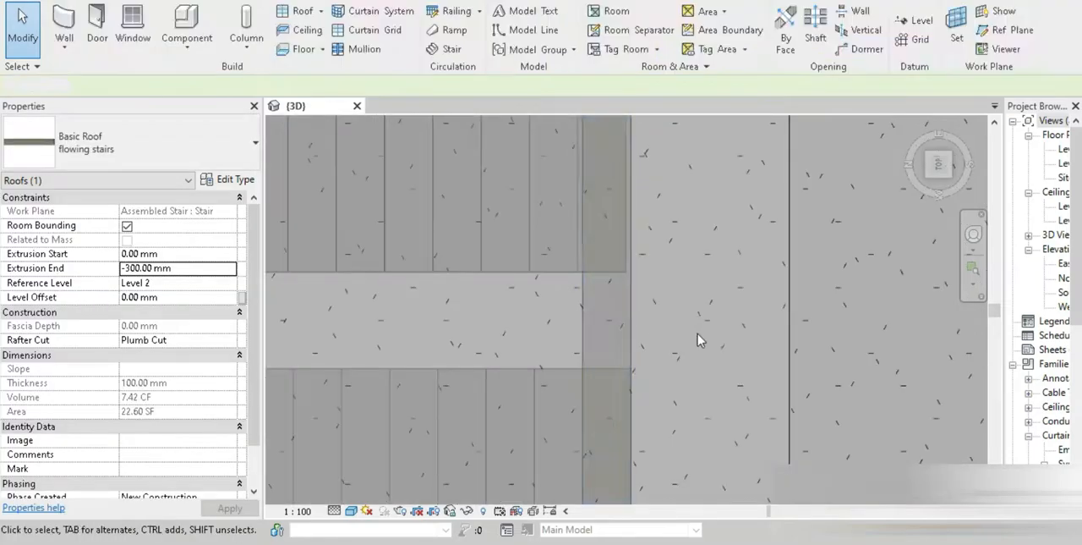
{"action": "left_click", "coordinate": [700, 335]}
{"action": "left_click", "coordinate": [631, 309]}
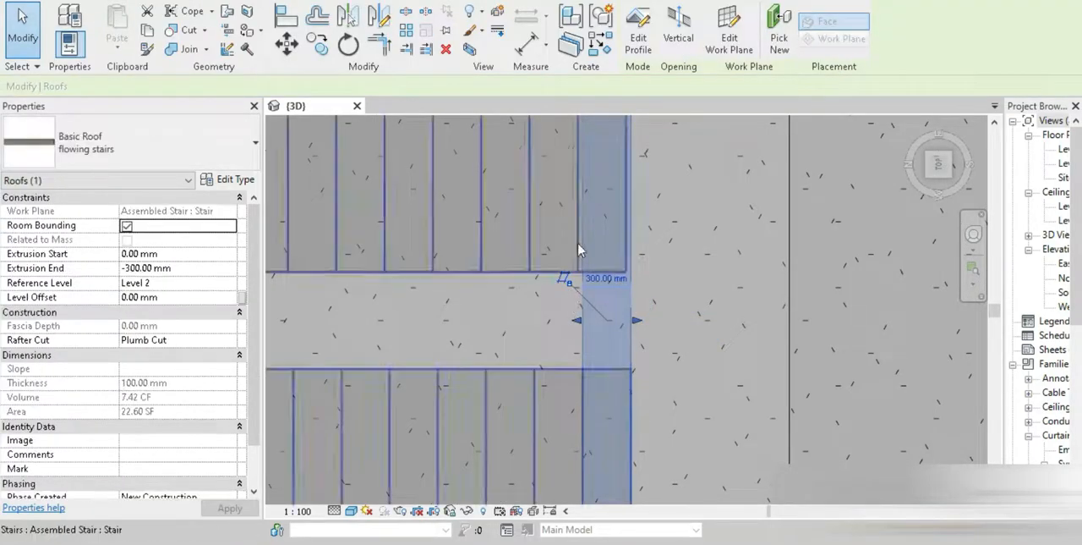
{"action": "scroll", "coordinate": [575, 266], "scroll_direction": "up", "scroll_amount": 2}
{"action": "left_click_drag", "start_coordinate": [575, 442], "coordinate": [568, 439]}
{"action": "left_click_drag", "start_coordinate": [709, 444], "coordinate": [686, 443]}
Change the 3D view's visual style to Realistic and deselect the ribbon roof
{"action": "scroll", "coordinate": [631, 457], "scroll_direction": "down", "scroll_amount": 3}
{"action": "middle_click_drag", "start_coordinate": [631, 457], "coordinate": [355, 457], "text": "shift"}
{"action": "left_click", "coordinate": [351, 514]}
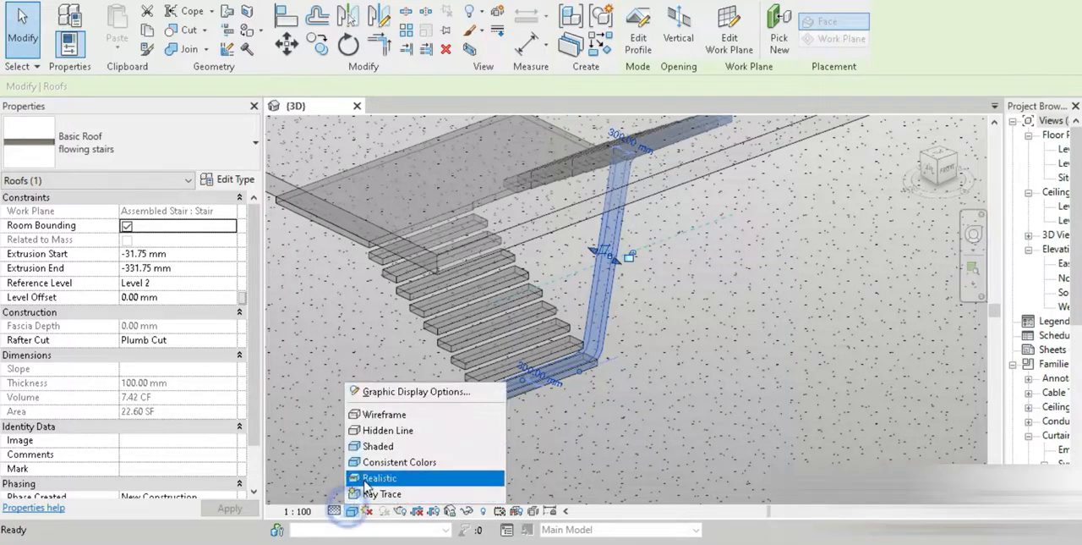
{"action": "left_click", "coordinate": [363, 479]}
{"action": "scroll", "coordinate": [573, 441], "scroll_direction": "down", "scroll_amount": 4}
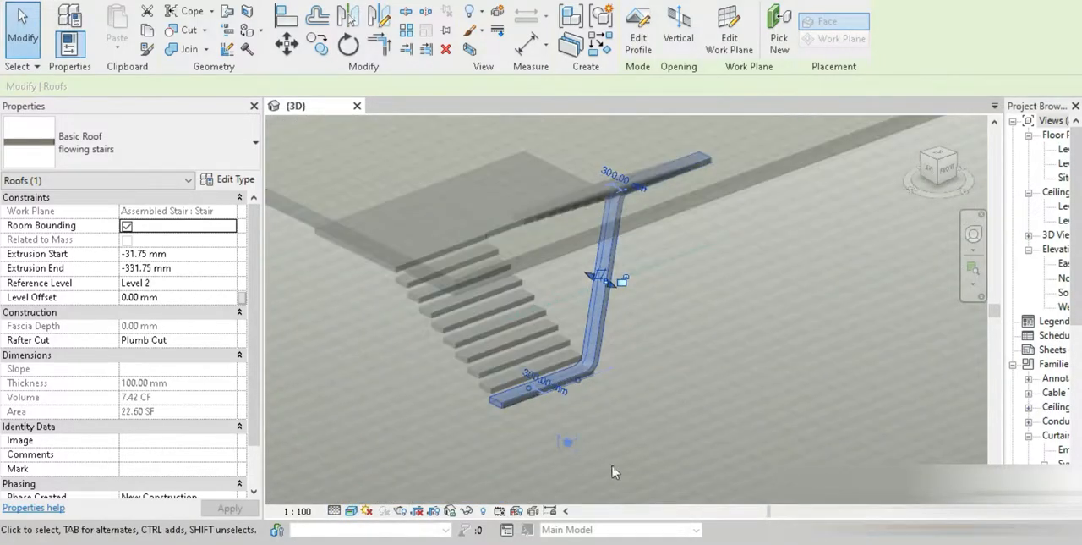
{"action": "left_click", "coordinate": [717, 323]}
Adjust the model transparency in the 3D view's graphic display options and apply it
{"action": "scroll", "coordinate": [641, 393], "scroll_direction": "up", "scroll_amount": 4}
{"action": "scroll", "coordinate": [592, 385], "scroll_direction": "up", "scroll_amount": 5}
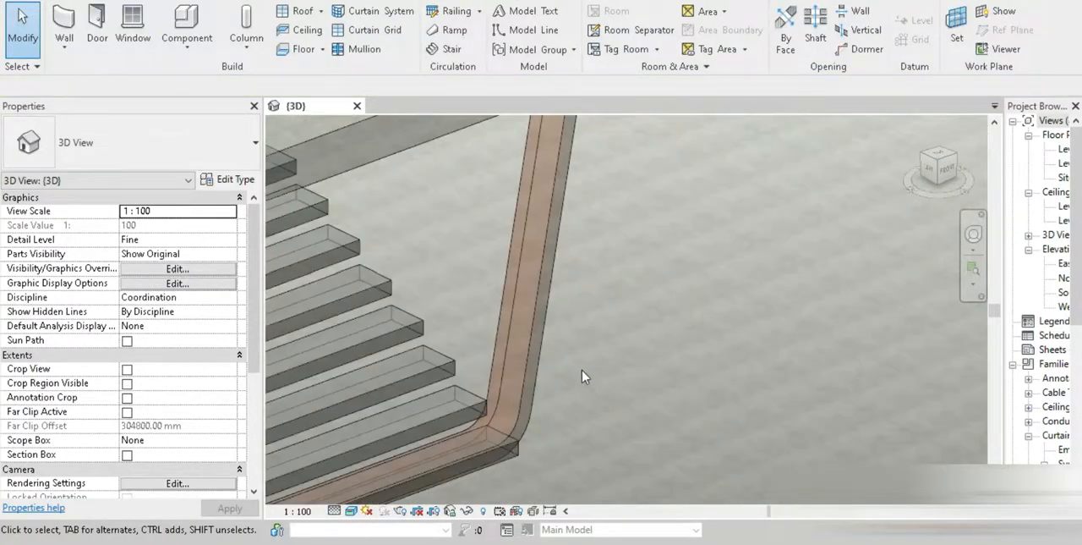
{"action": "scroll", "coordinate": [634, 359], "scroll_direction": "down", "scroll_amount": 3}
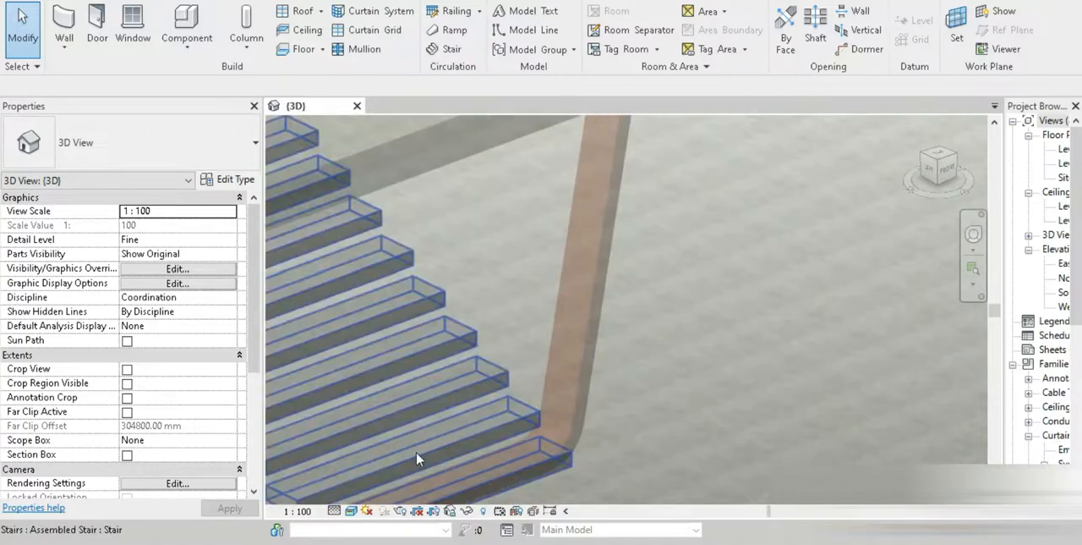
{"action": "left_click", "coordinate": [350, 512]}
{"action": "left_click", "coordinate": [406, 391]}
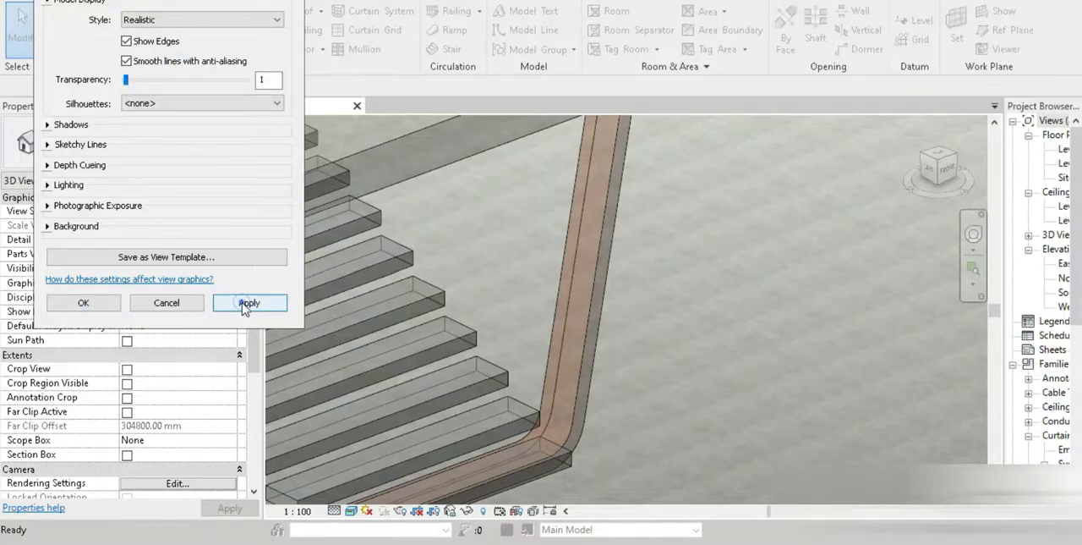
{"action": "left_click", "coordinate": [247, 304]}
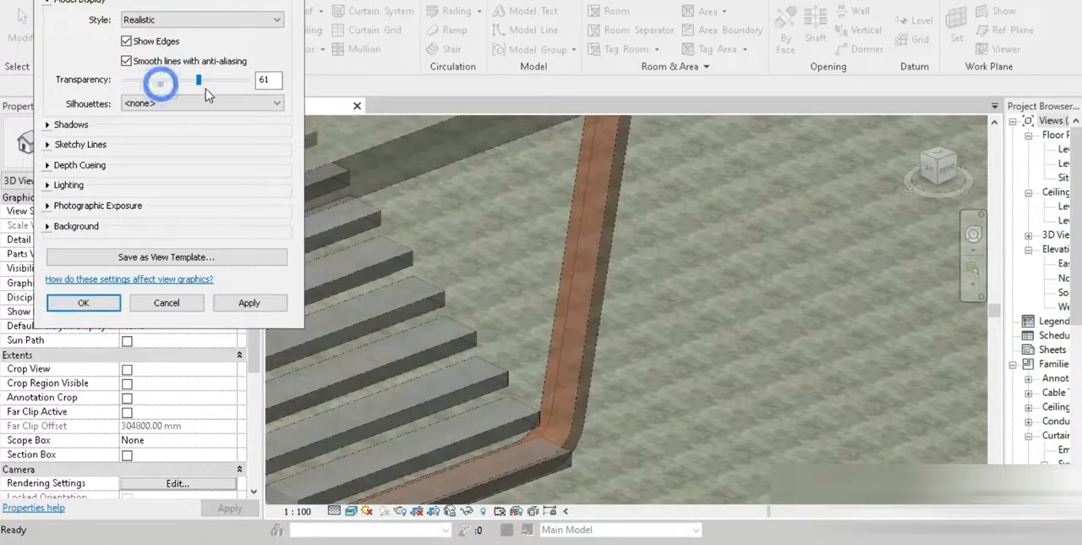
{"action": "left_click", "coordinate": [83, 303]}
Copy the ribbon roof vertically upward by 169.33 mm in the front view, from the lowest tread to the second tread
{"action": "scroll", "coordinate": [527, 363], "scroll_direction": "down", "scroll_amount": 4}
{"action": "middle_click_drag", "start_coordinate": [527, 363], "coordinate": [446, 379], "text": "shift"}
{"action": "scroll", "coordinate": [446, 379], "scroll_direction": "up", "scroll_amount": 3}
{"action": "left_click", "coordinate": [944, 167]}
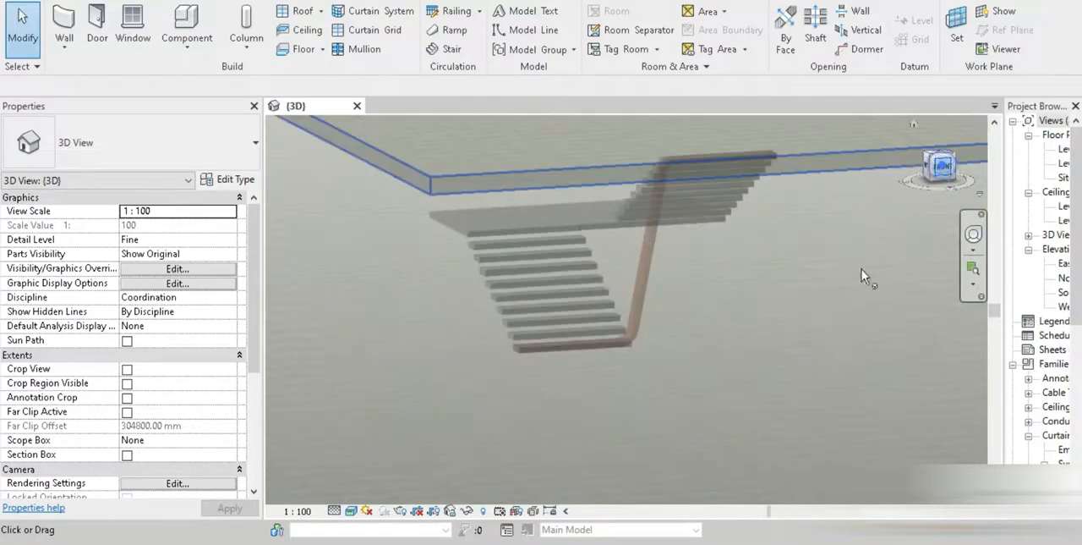
{"action": "scroll", "coordinate": [459, 269], "scroll_direction": "up", "scroll_amount": 6}
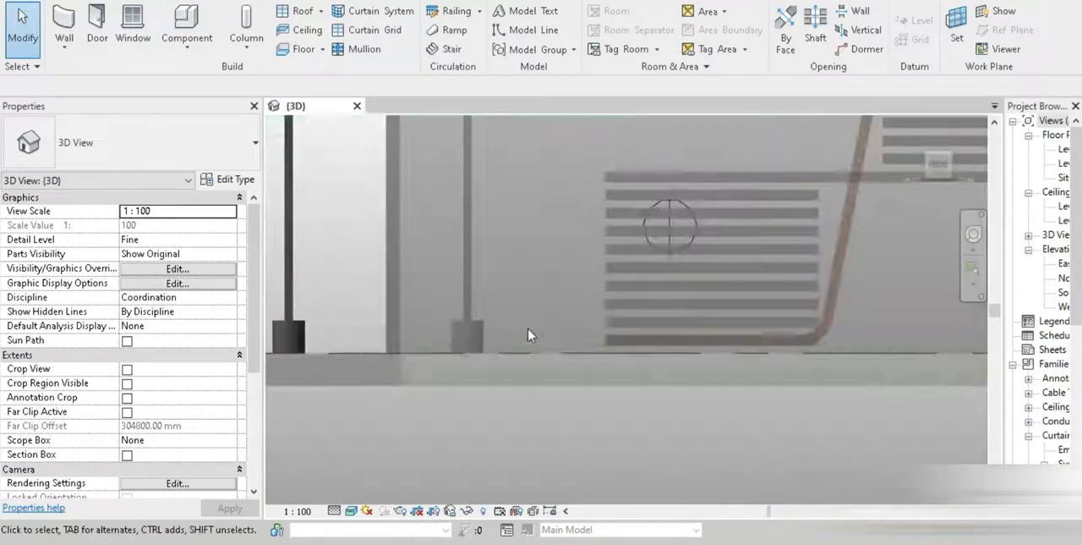
{"action": "middle_click_drag", "start_coordinate": [529, 271], "coordinate": [339, 447]}
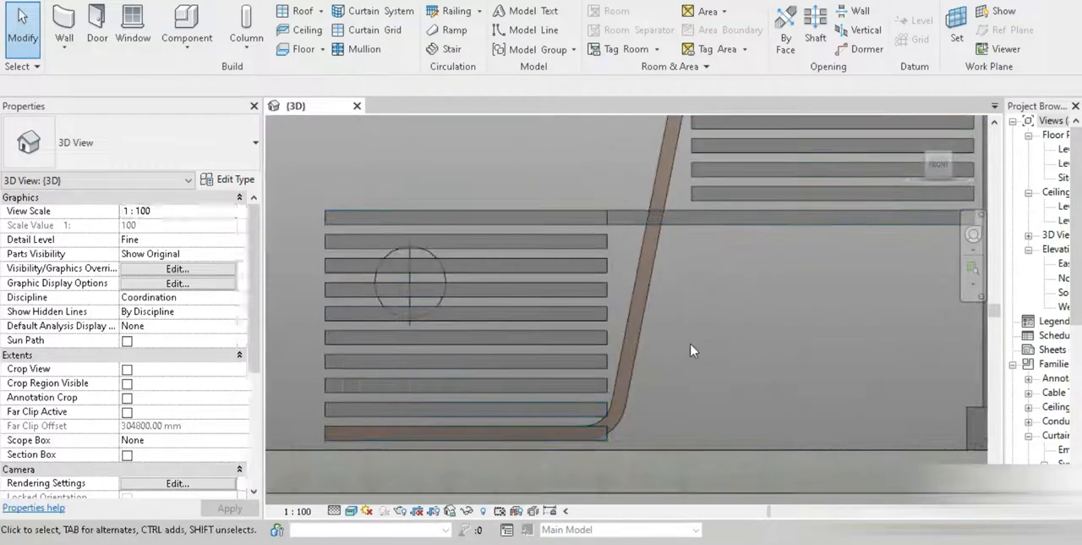
{"action": "left_click", "coordinate": [649, 311]}
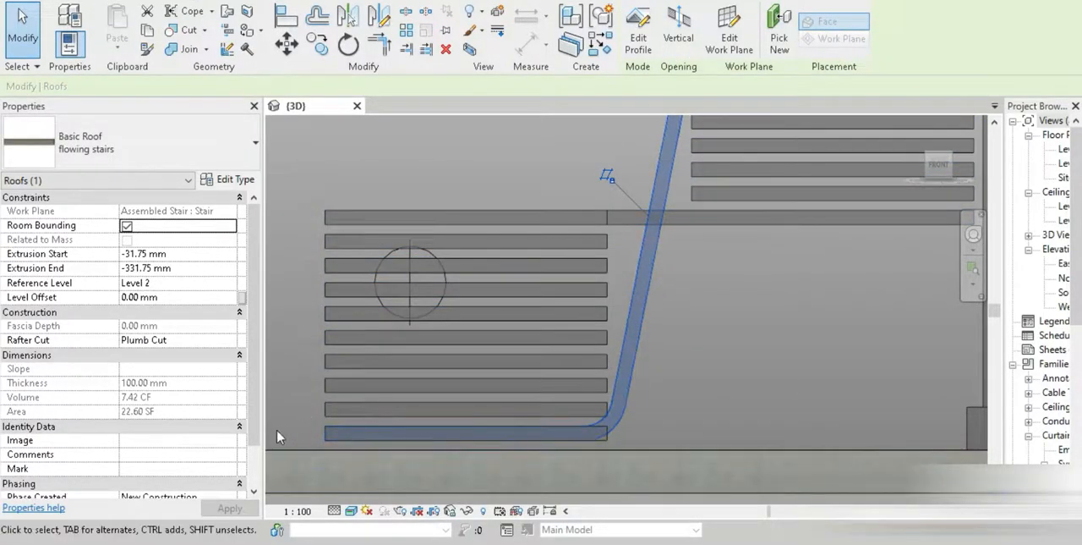
{"action": "left_click", "coordinate": [317, 46]}
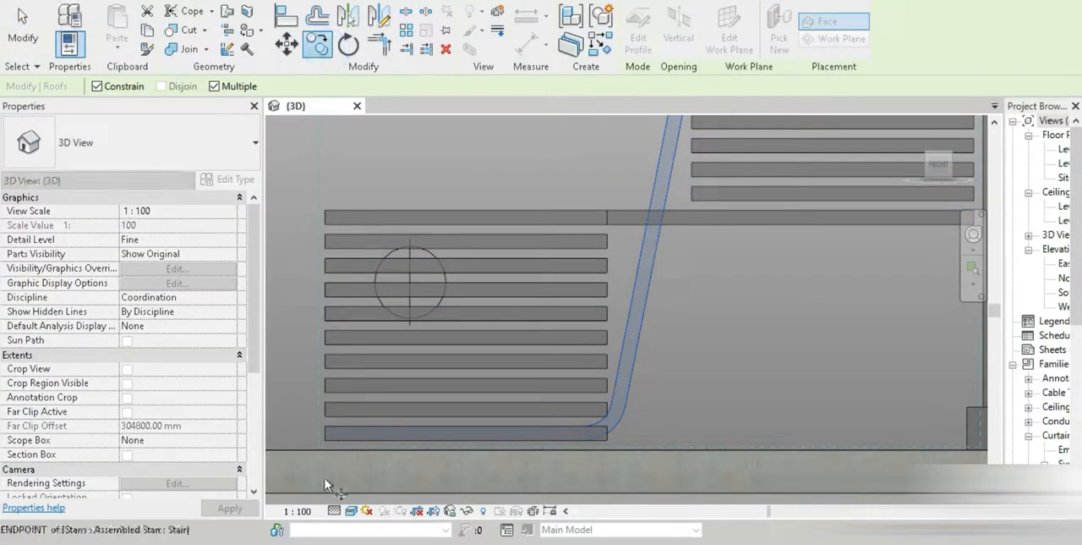
{"action": "left_click", "coordinate": [323, 414]}
{"action": "left_click", "coordinate": [15, 27]}
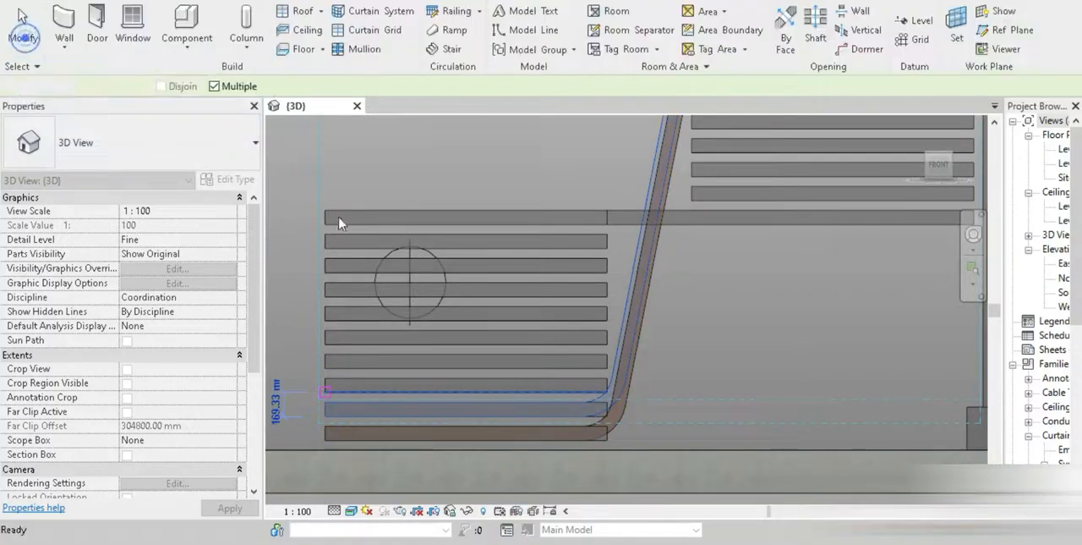
Edit the copied ribbon roof's profile, moving its upper horizontal line down to the top edge of the second-highest tread
{"action": "left_click", "coordinate": [538, 405]}
{"action": "scroll", "coordinate": [346, 438], "scroll_direction": "up", "scroll_amount": 5}
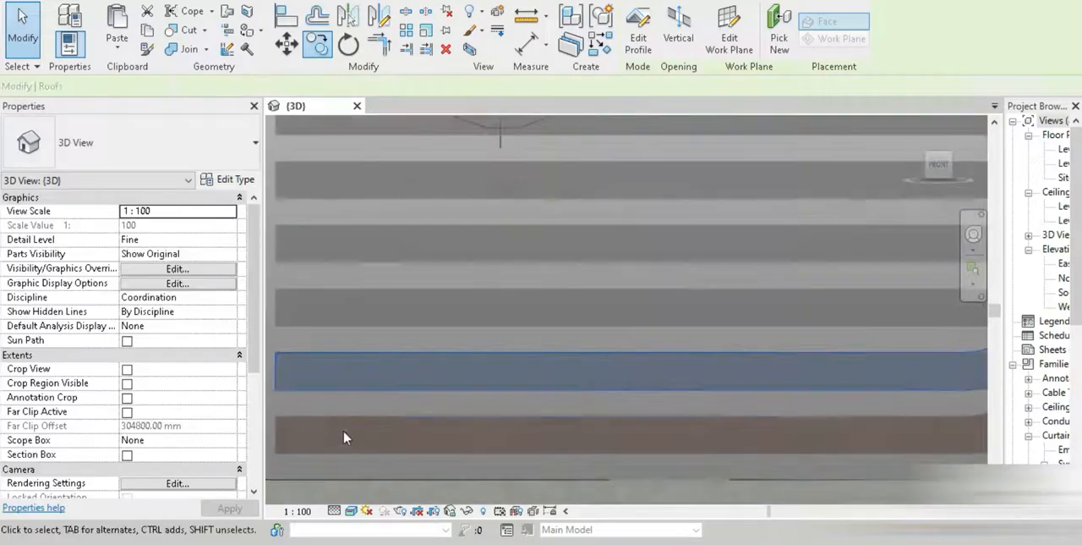
{"action": "middle_click_drag", "start_coordinate": [346, 438], "coordinate": [416, 417]}
{"action": "scroll", "coordinate": [411, 407], "scroll_direction": "down", "scroll_amount": 4}
{"action": "middle_click_drag", "start_coordinate": [681, 295], "coordinate": [468, 440]}
{"action": "middle_click_drag", "start_coordinate": [536, 312], "coordinate": [476, 488]}
{"action": "scroll", "coordinate": [519, 311], "scroll_direction": "up", "scroll_amount": 4}
{"action": "left_click", "coordinate": [635, 25]}
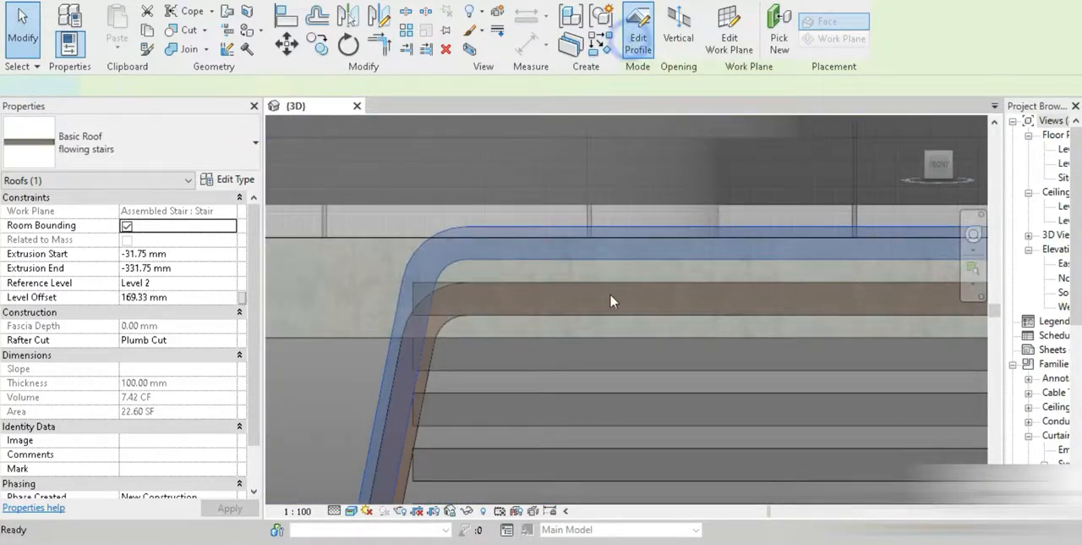
{"action": "left_click", "coordinate": [599, 226]}
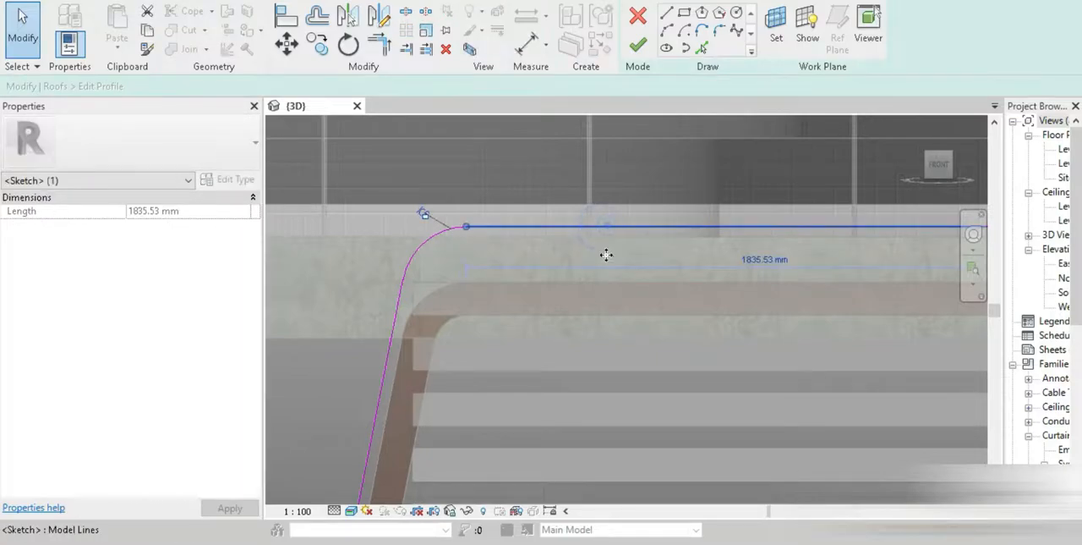
{"action": "left_click_drag", "start_coordinate": [595, 341], "coordinate": [592, 337]}
{"action": "left_click", "coordinate": [638, 44]}
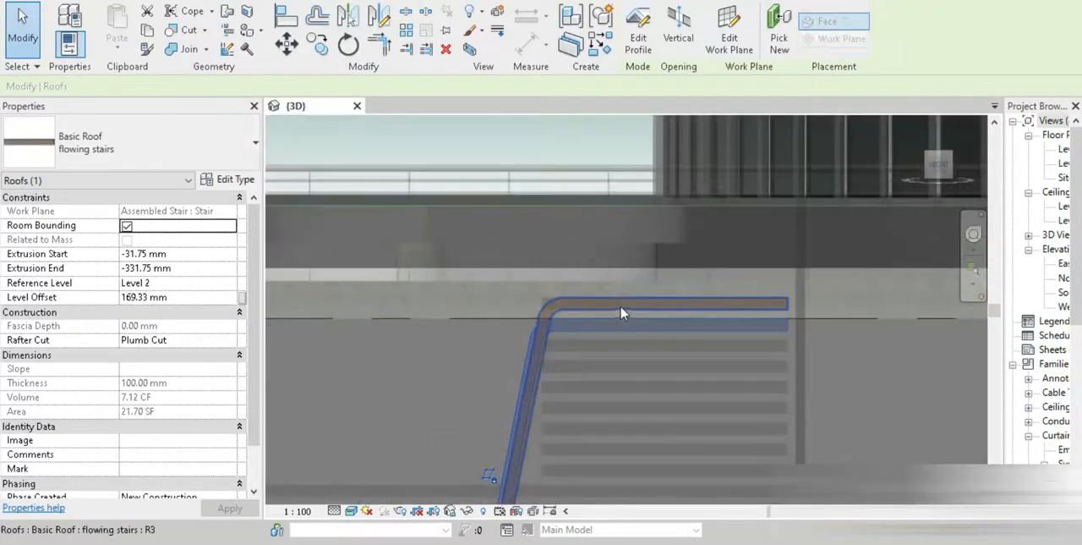
Examine the copied ribbon roof from above and in 3D against the first ribbon and the lower treads
{"action": "middle_click_drag", "start_coordinate": [623, 310], "coordinate": [667, 477], "text": "shift"}
{"action": "left_click", "coordinate": [936, 173]}
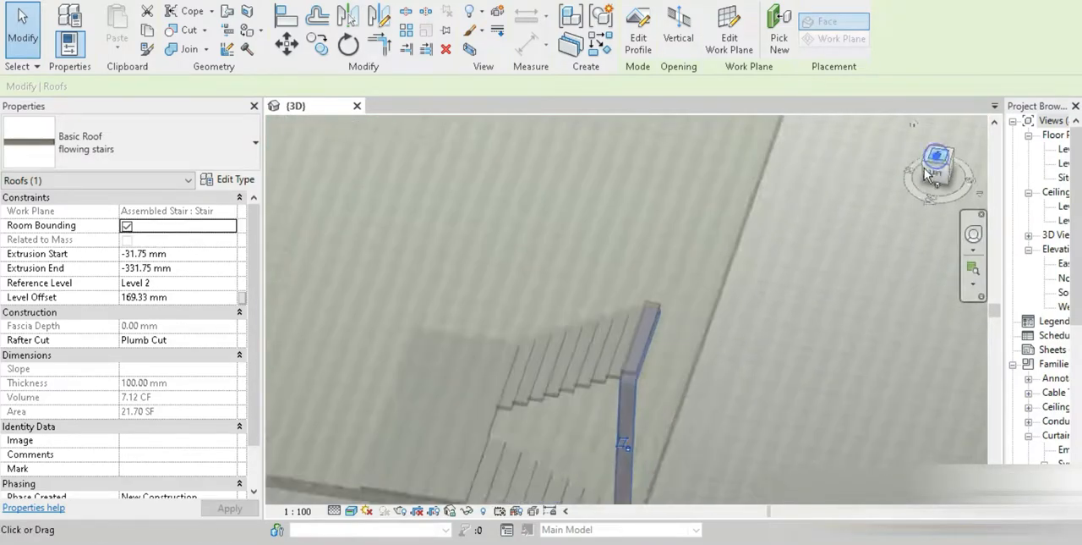
{"action": "scroll", "coordinate": [631, 364], "scroll_direction": "up", "scroll_amount": 1}
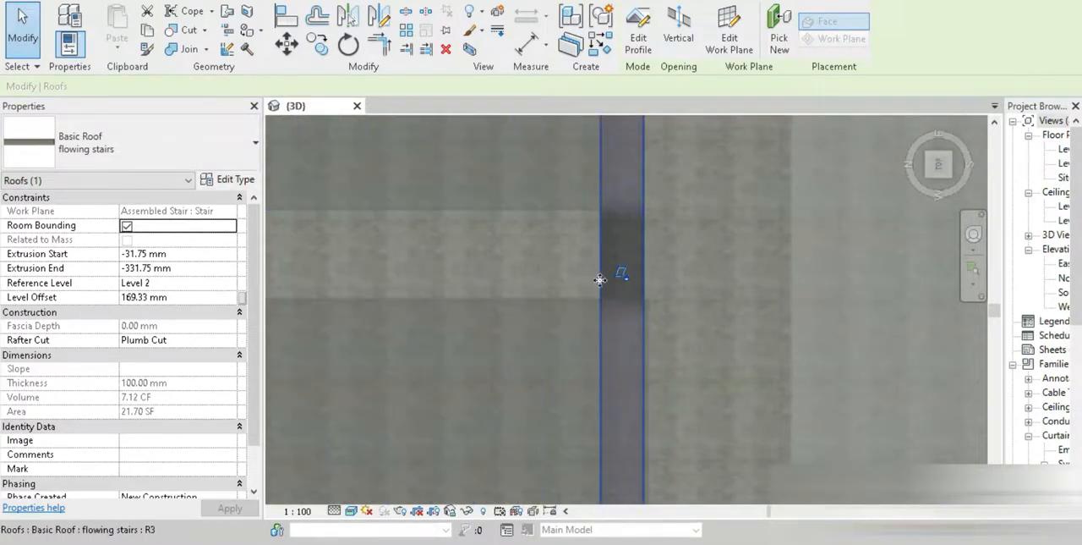
{"action": "left_click", "coordinate": [660, 254]}
{"action": "left_click", "coordinate": [645, 252]}
{"action": "scroll", "coordinate": [670, 334], "scroll_direction": "down", "scroll_amount": 2}
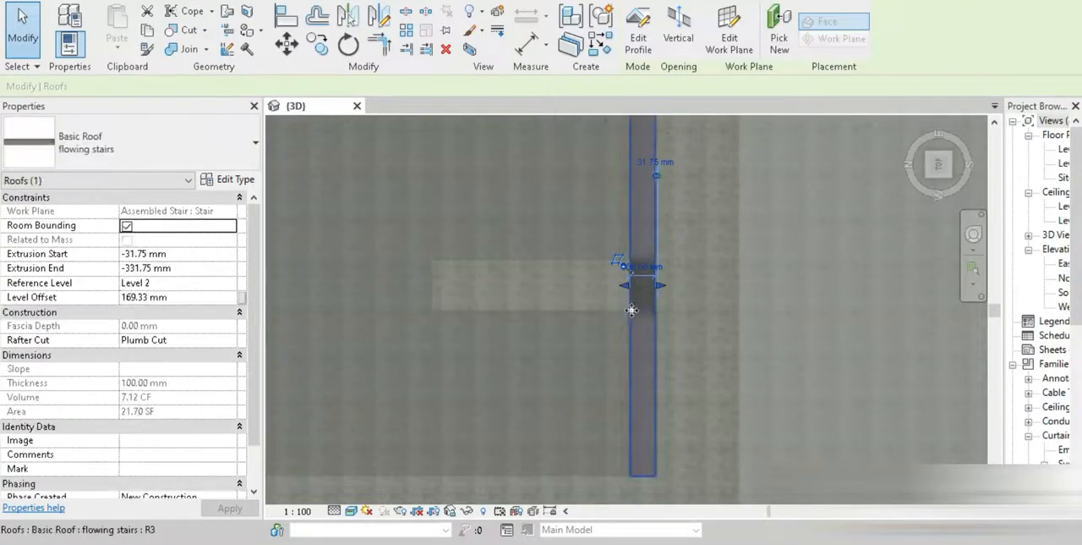
{"action": "middle_click_drag", "start_coordinate": [684, 359], "coordinate": [572, 63], "text": "shift"}
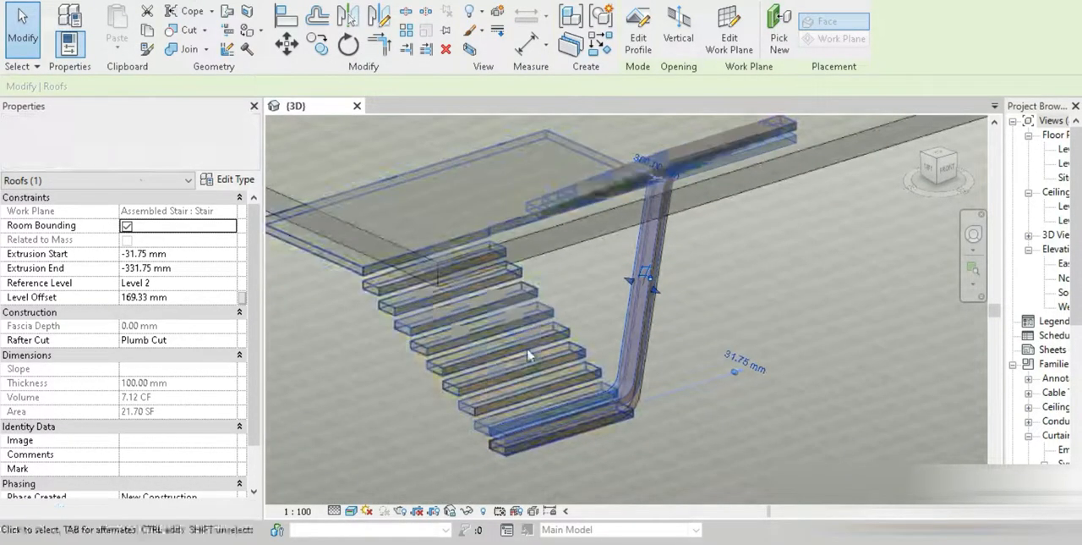
{"action": "scroll", "coordinate": [446, 443], "scroll_direction": "up", "scroll_amount": 4}
Offset the copied ribbon roof by one tread depth, with extrusion start -331.75 mm and extrusion end -631.75 mm
{"action": "left_click", "coordinate": [487, 461]}
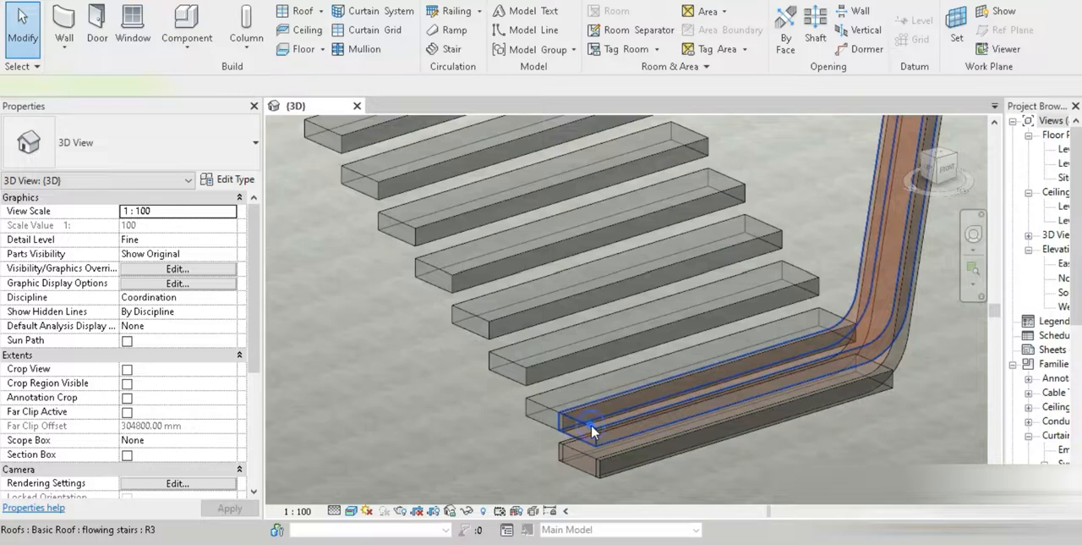
{"action": "left_click", "coordinate": [592, 424]}
{"action": "middle_click_drag", "start_coordinate": [645, 324], "coordinate": [950, 195], "text": "shift"}
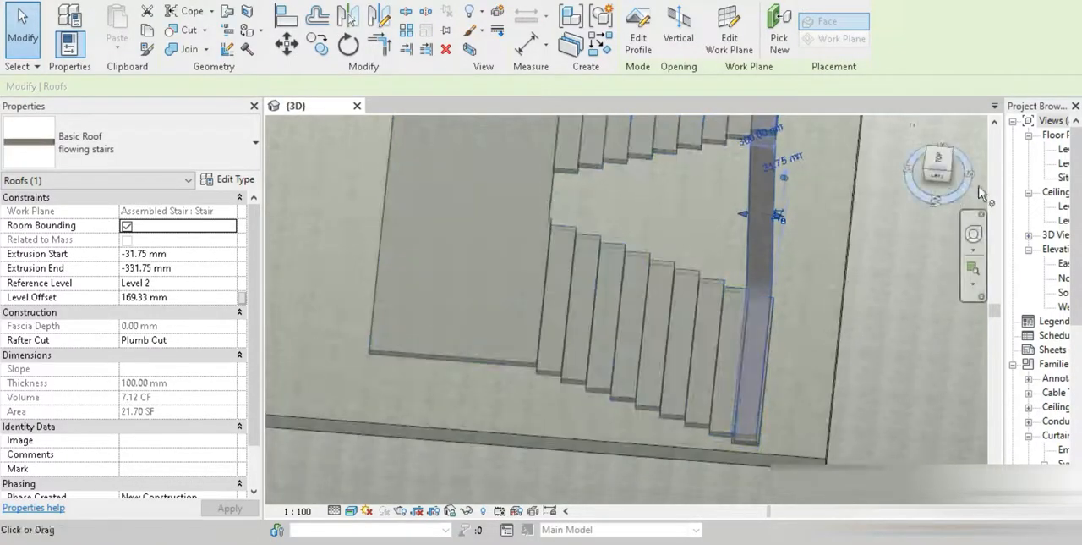
{"action": "left_click", "coordinate": [945, 160]}
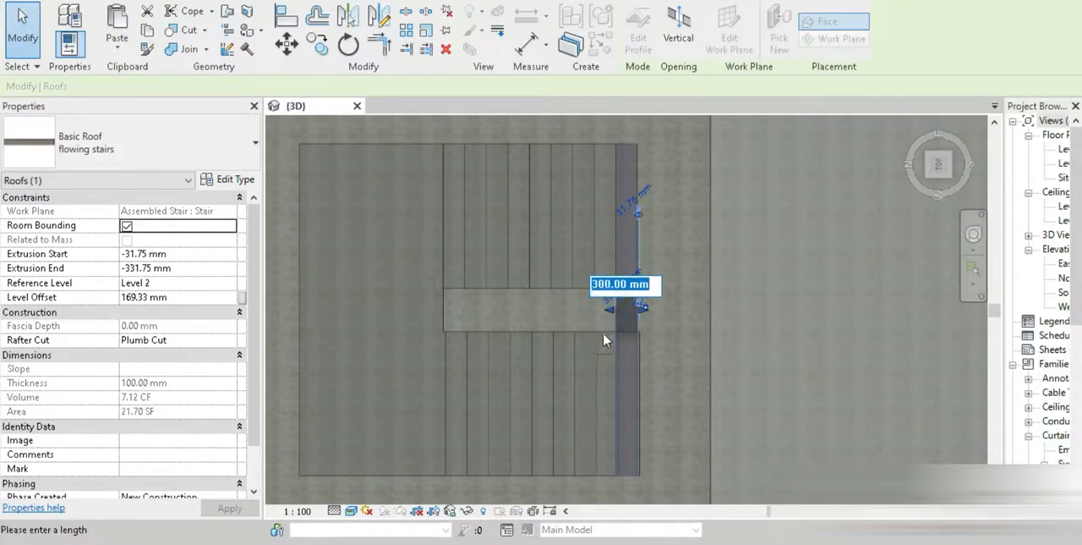
{"action": "scroll", "coordinate": [601, 325], "scroll_direction": "up", "scroll_amount": 4}
{"action": "key", "text": "Return"}
{"action": "left_click_drag", "start_coordinate": [604, 312], "coordinate": [558, 311]}
{"action": "left_click_drag", "start_coordinate": [669, 313], "coordinate": [617, 319]}
{"action": "middle_click_drag", "start_coordinate": [647, 383], "coordinate": [611, 240], "text": "shift"}
{"action": "left_click", "coordinate": [699, 393]}
{"action": "middle_click_drag", "start_coordinate": [691, 456], "coordinate": [713, 302]}
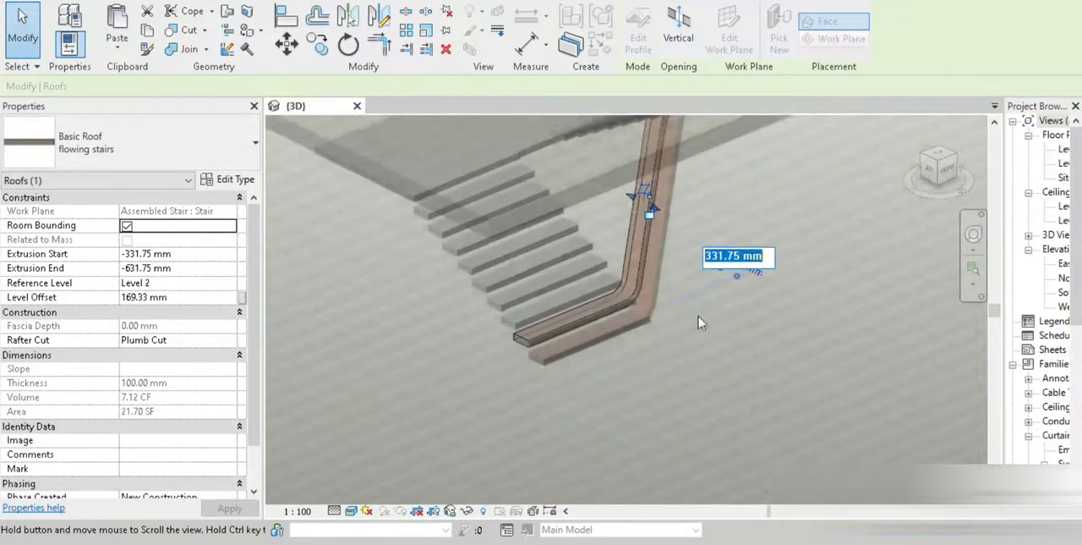
{"action": "left_click", "coordinate": [669, 389]}
Add the ribbon roofs for the third to fifth lower treads, aligning their profiles to the tread edges in the front view
{"action": "scroll", "coordinate": [532, 360], "scroll_direction": "up", "scroll_amount": 3}
{"action": "scroll", "coordinate": [733, 381], "scroll_direction": "down", "scroll_amount": 6}
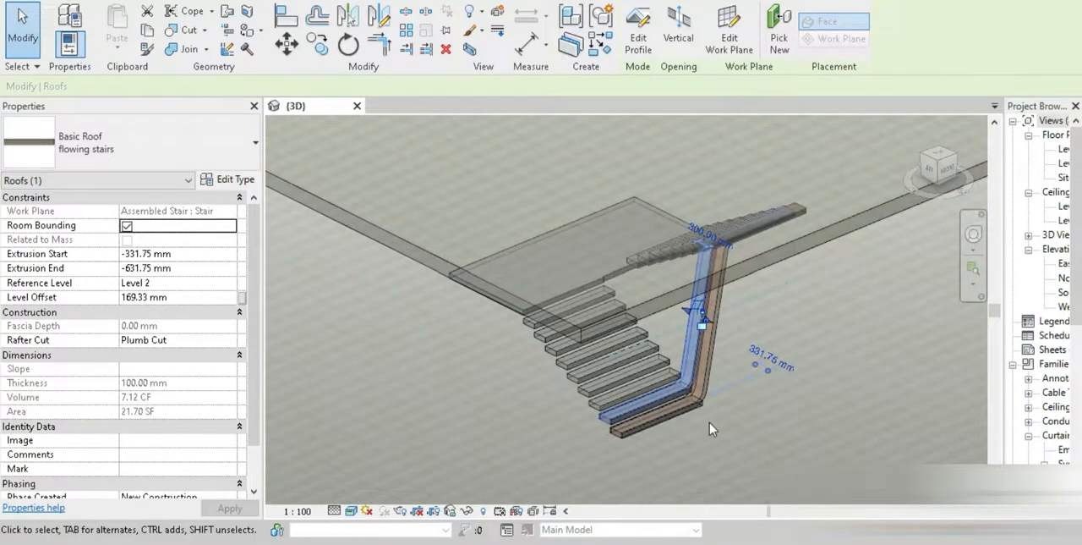
{"action": "scroll", "coordinate": [708, 433], "scroll_direction": "up", "scroll_amount": 4}
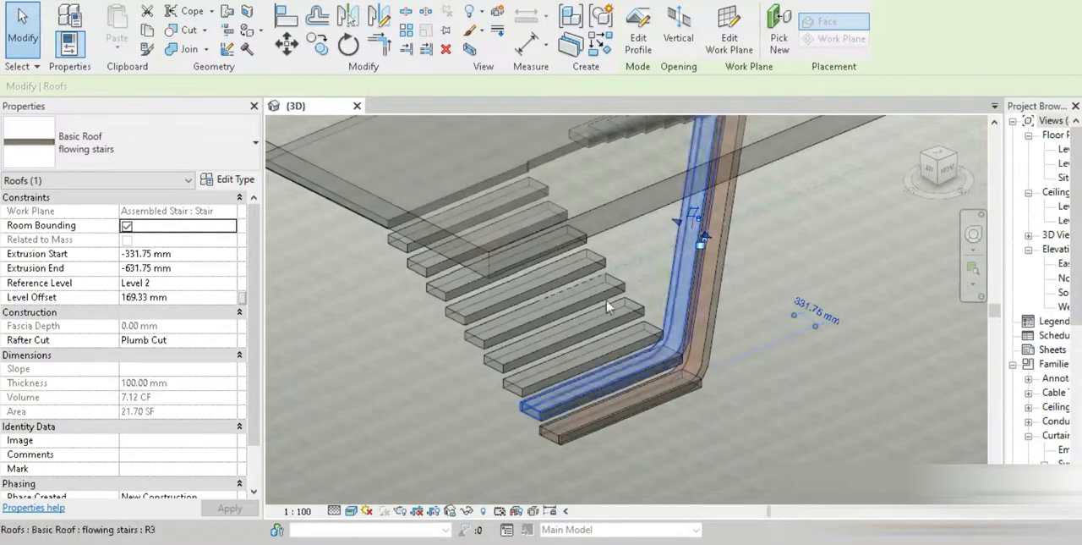
{"action": "scroll", "coordinate": [596, 327], "scroll_direction": "down", "scroll_amount": 1}
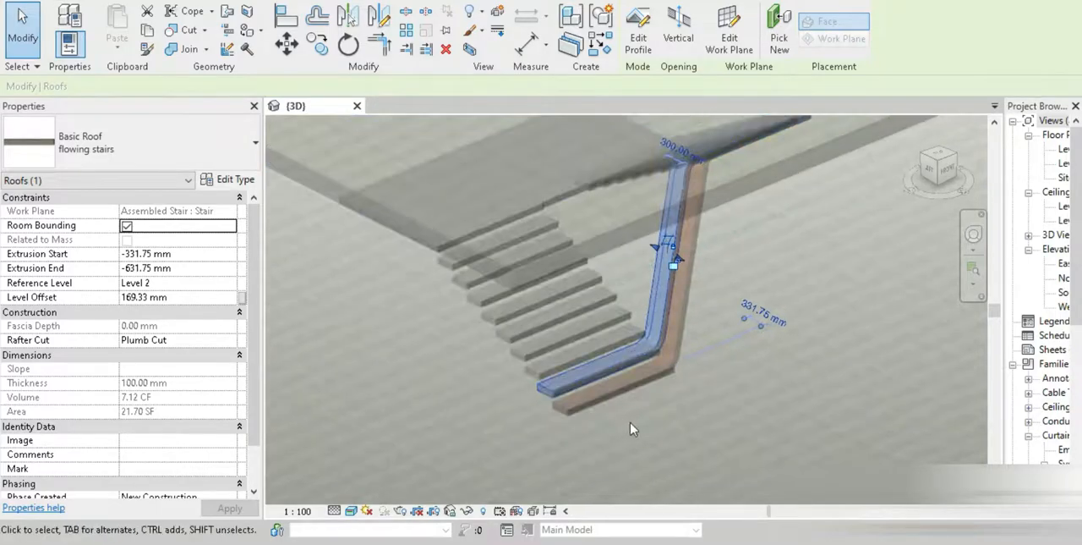
{"action": "left_click", "coordinate": [949, 164]}
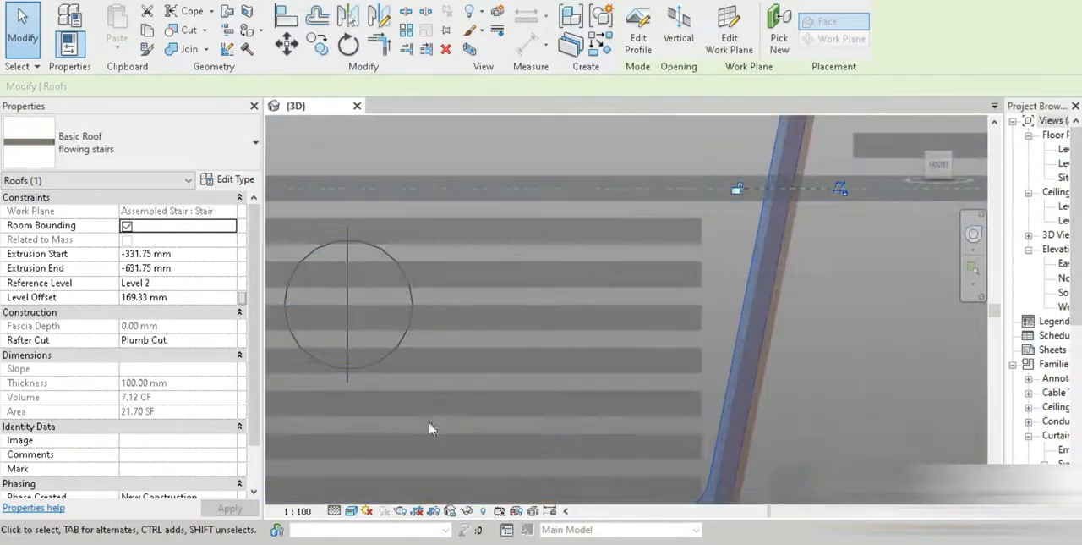
{"action": "middle_click_drag", "start_coordinate": [523, 340], "coordinate": [844, 148]}
{"action": "key", "text": "Escape"}
{"action": "mouse_move", "coordinate": [499, 372]}
{"action": "middle_mouse_down", "text": "shift"}
{"action": "mouse_move", "coordinate": [618, 358]}
{"action": "mouse_move", "coordinate": [569, 467]}
{"action": "mouse_move", "coordinate": [362, 259]}
{"action": "middle_mouse_up", "text": "shift"}
{"action": "key", "text": "a"}
{"action": "key", "text": "l"}
{"action": "key", "text": "Escape"}
{"action": "key", "text": "a"}
{"action": "key", "text": "l"}
{"action": "left_click", "coordinate": [939, 167]}
{"action": "left_click", "coordinate": [639, 33]}
{"action": "left_click", "coordinate": [638, 41]}
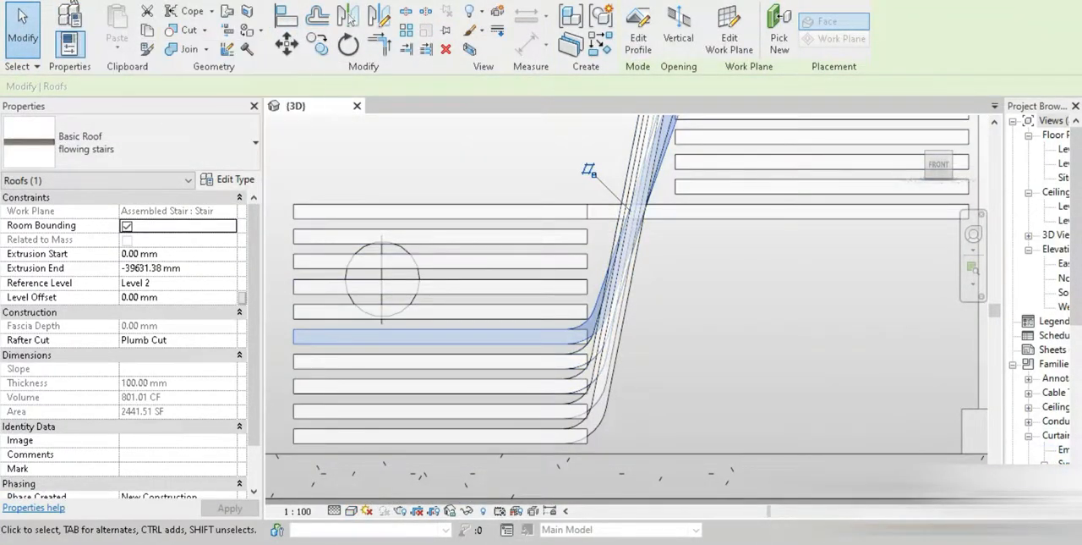
Examine how far the fifth tread's ribbon roof extends through the building in 3D
{"action": "left_click", "coordinate": [72, 1]}
{"action": "middle_click_drag", "start_coordinate": [495, 323], "coordinate": [548, 359], "text": "shift"}
{"action": "scroll", "coordinate": [519, 338], "scroll_direction": "down", "scroll_amount": 3}
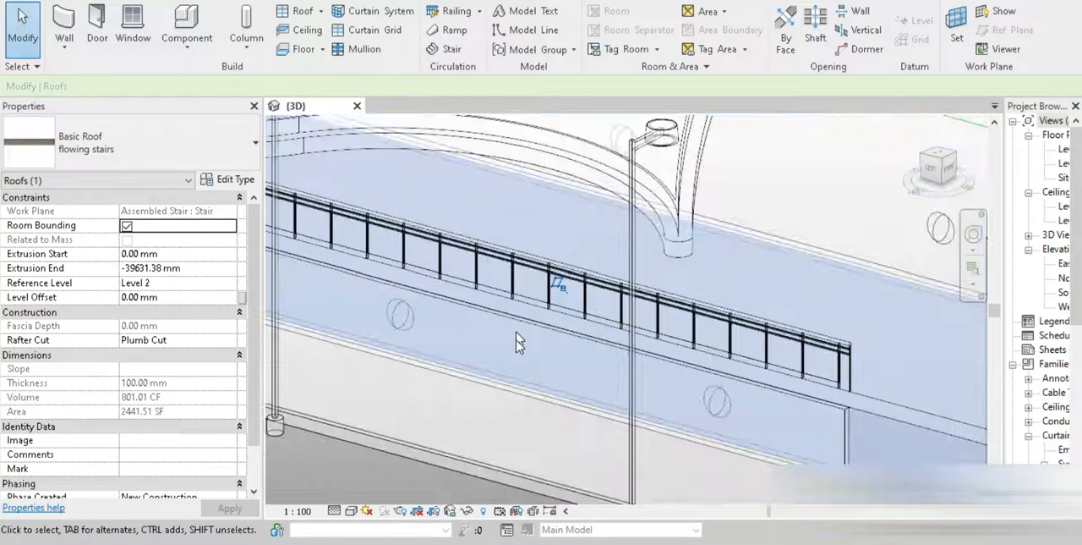
{"action": "scroll", "coordinate": [520, 339], "scroll_direction": "down", "scroll_amount": 3}
{"action": "middle_click_drag", "start_coordinate": [474, 346], "coordinate": [266, 242]}
{"action": "scroll", "coordinate": [702, 317], "scroll_direction": "up", "scroll_amount": 3}
{"action": "scroll", "coordinate": [613, 284], "scroll_direction": "up", "scroll_amount": 3}
{"action": "mouse_move", "coordinate": [732, 375]}
{"action": "middle_mouse_down", "text": "shift"}
{"action": "mouse_move", "coordinate": [719, 363]}
{"action": "mouse_move", "coordinate": [662, 392]}
{"action": "middle_mouse_up", "text": "shift"}
Start a roof by extrusion in the front view, picking the face of the sixth lower tread as work plane and accepting Level 2
{"action": "left_click", "coordinate": [948, 167]}
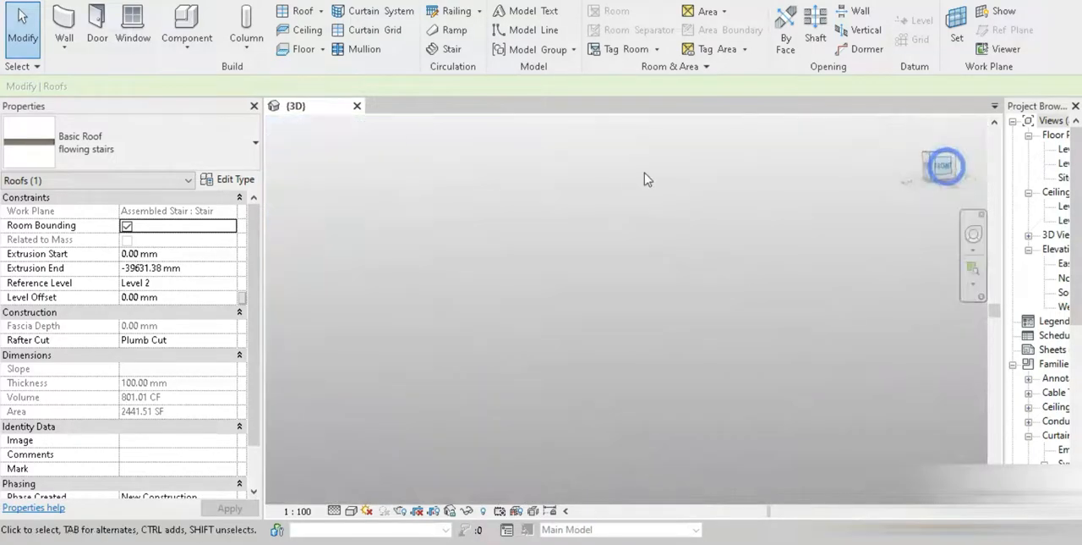
{"action": "scroll", "coordinate": [401, 277], "scroll_direction": "down", "scroll_amount": 5}
{"action": "scroll", "coordinate": [401, 392], "scroll_direction": "up", "scroll_amount": 1}
{"action": "scroll", "coordinate": [696, 289], "scroll_direction": "up", "scroll_amount": 6}
{"action": "middle_click_drag", "start_coordinate": [672, 369], "coordinate": [478, 352]}
{"action": "left_click", "coordinate": [320, 11]}
{"action": "left_click", "coordinate": [331, 38]}
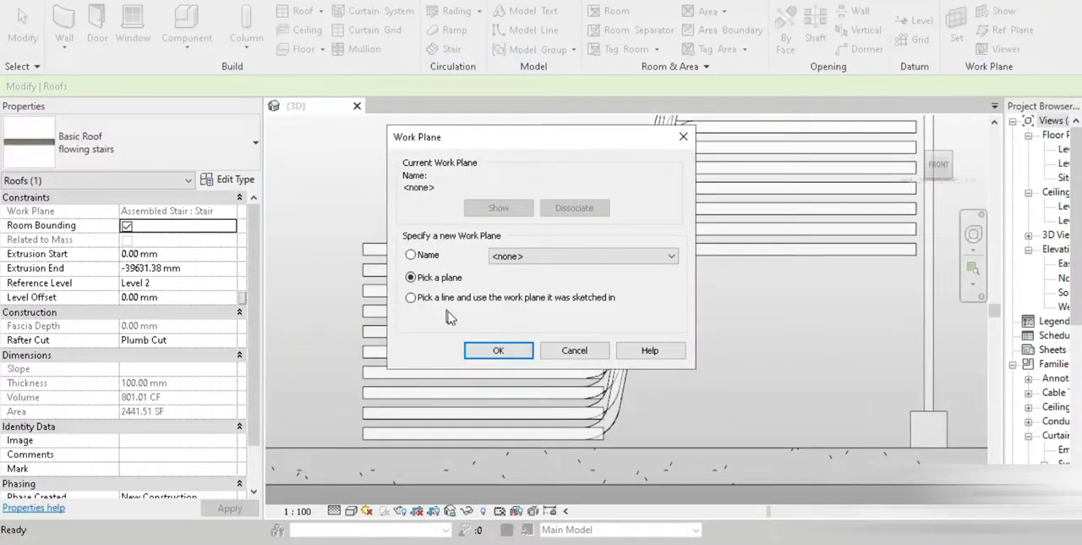
{"action": "left_click", "coordinate": [498, 350]}
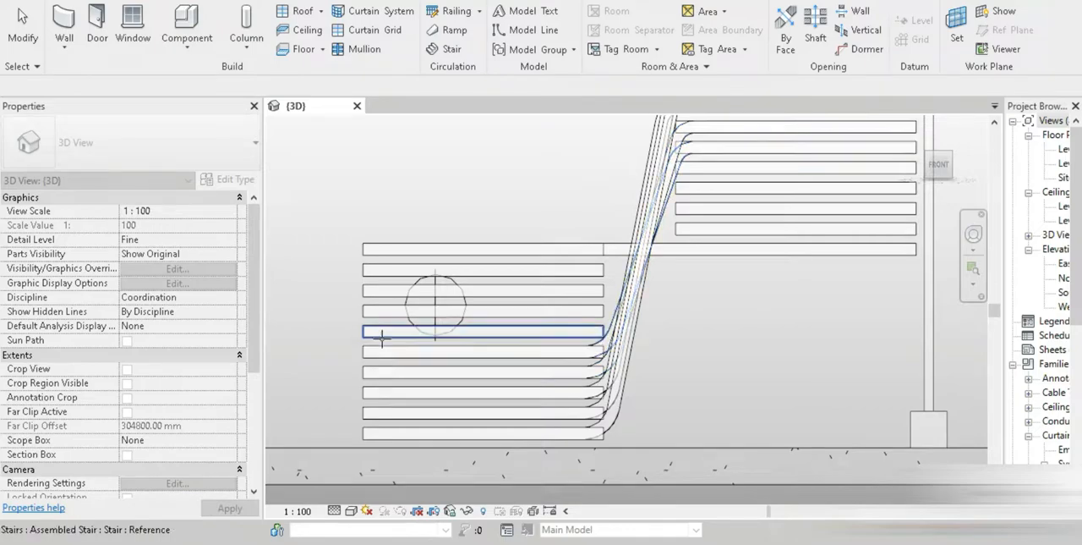
{"action": "left_click", "coordinate": [382, 338]}
{"action": "left_click", "coordinate": [544, 285]}
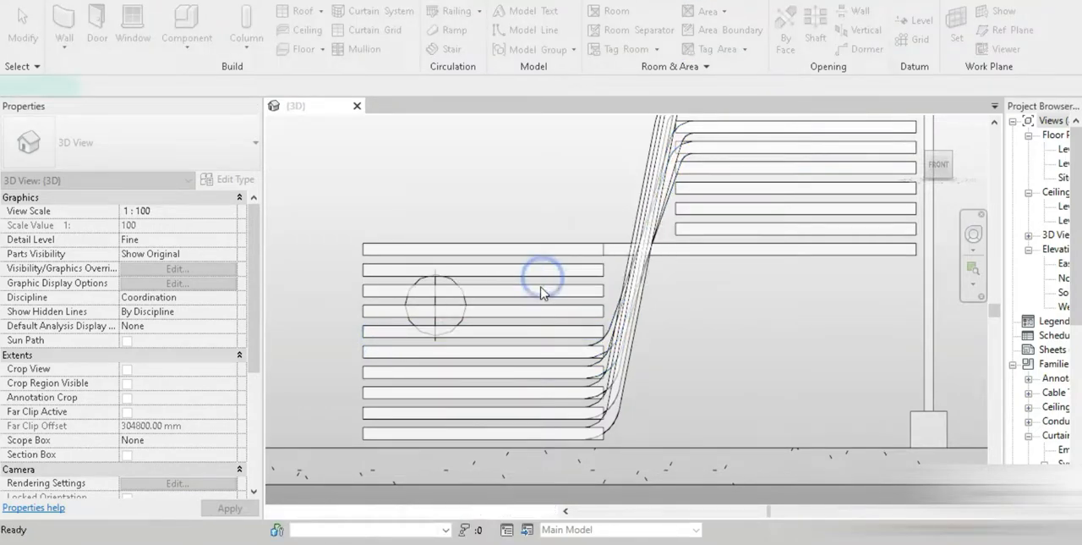
Pick the top edges of the sixth lower tread and the sixth tread from the top of the upper flight as profile lines
{"action": "left_click", "coordinate": [703, 48]}
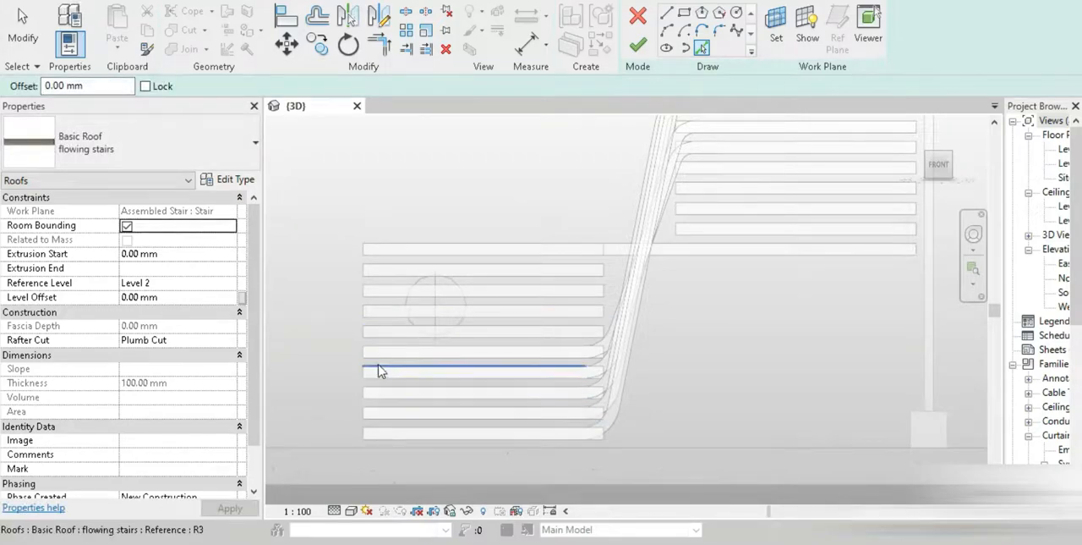
{"action": "left_click", "coordinate": [384, 328]}
{"action": "middle_click_drag", "start_coordinate": [505, 259], "coordinate": [333, 452]}
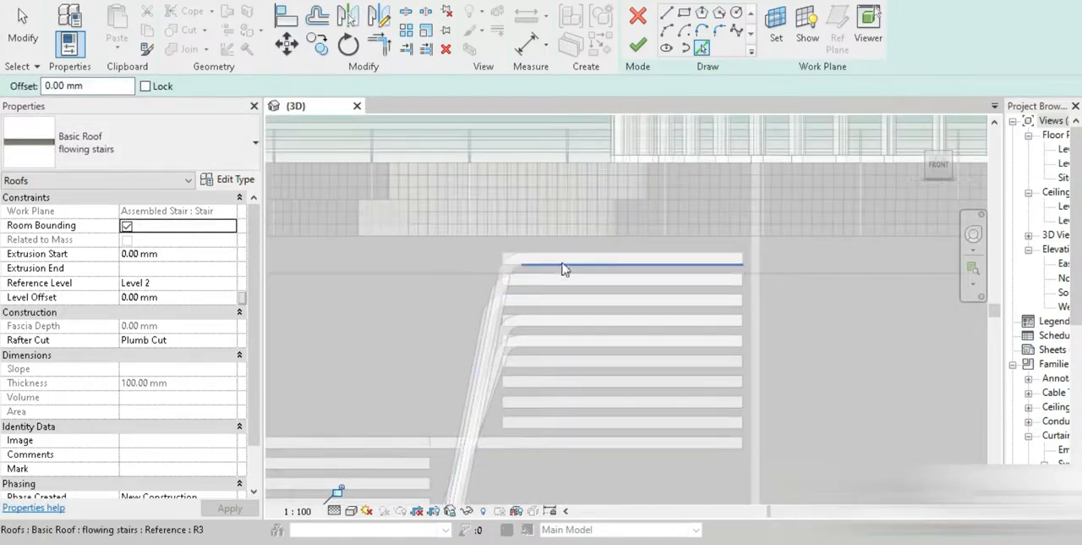
{"action": "left_click", "coordinate": [543, 356]}
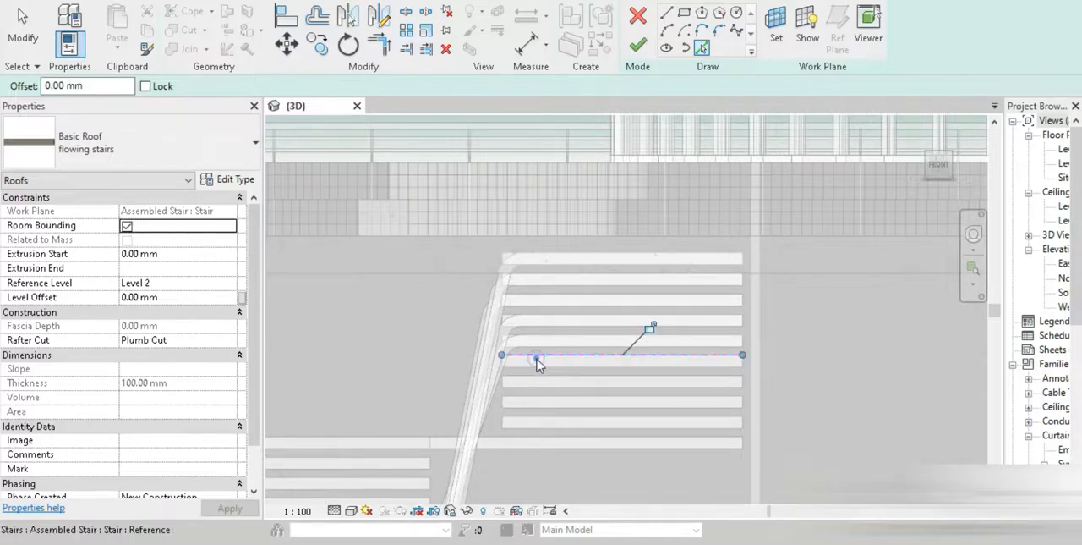
Connect the inner ends of the two horizontal profile lines with a slanted line
{"action": "left_click", "coordinate": [666, 12]}
{"action": "left_click", "coordinate": [504, 356]}
{"action": "middle_click_drag", "start_coordinate": [414, 465], "coordinate": [544, 256]}
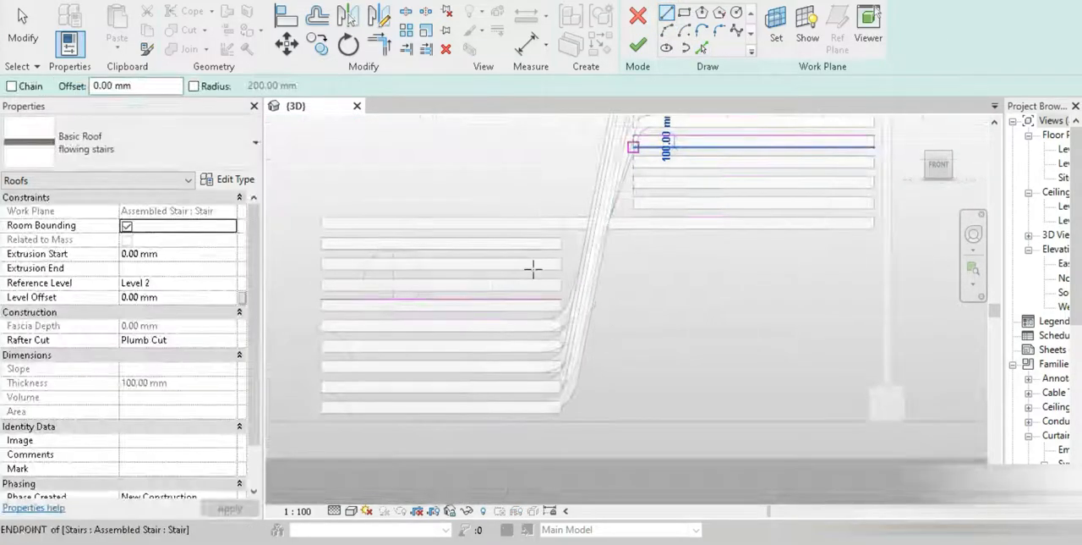
{"action": "scroll", "coordinate": [535, 264], "scroll_direction": "up", "scroll_amount": 2}
{"action": "left_click", "coordinate": [588, 328]}
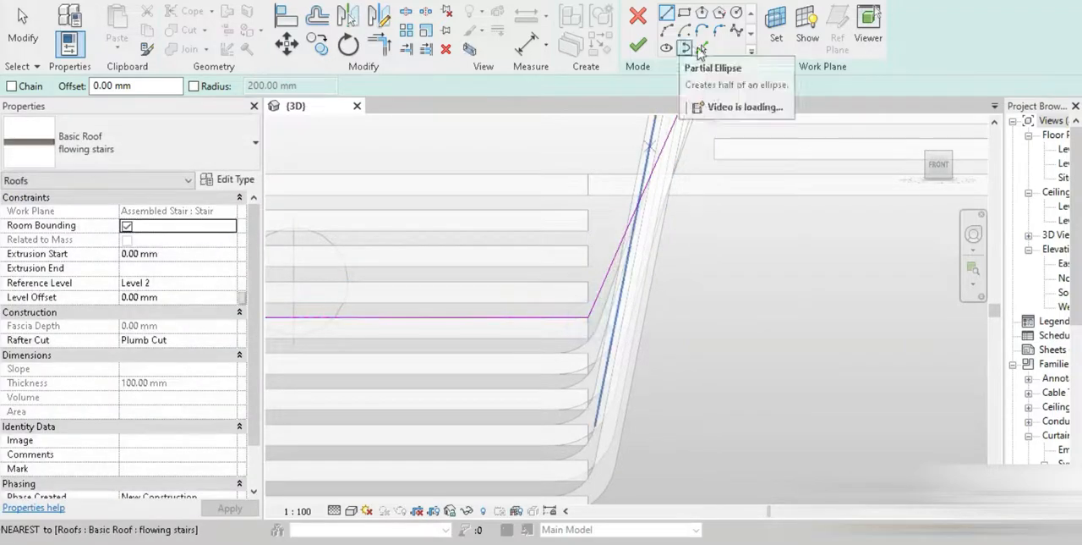
Round both corners of the ribbon profile with 200 mm fillet arcs and finish the roof sketch
{"action": "left_click", "coordinate": [719, 34]}
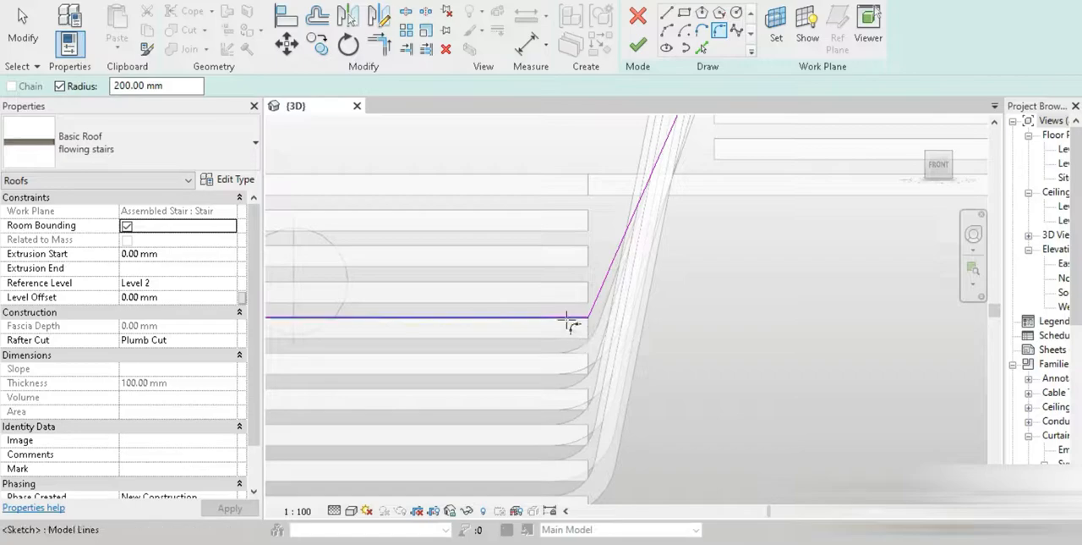
{"action": "left_click", "coordinate": [598, 295]}
{"action": "middle_click_drag", "start_coordinate": [657, 251], "coordinate": [464, 492]}
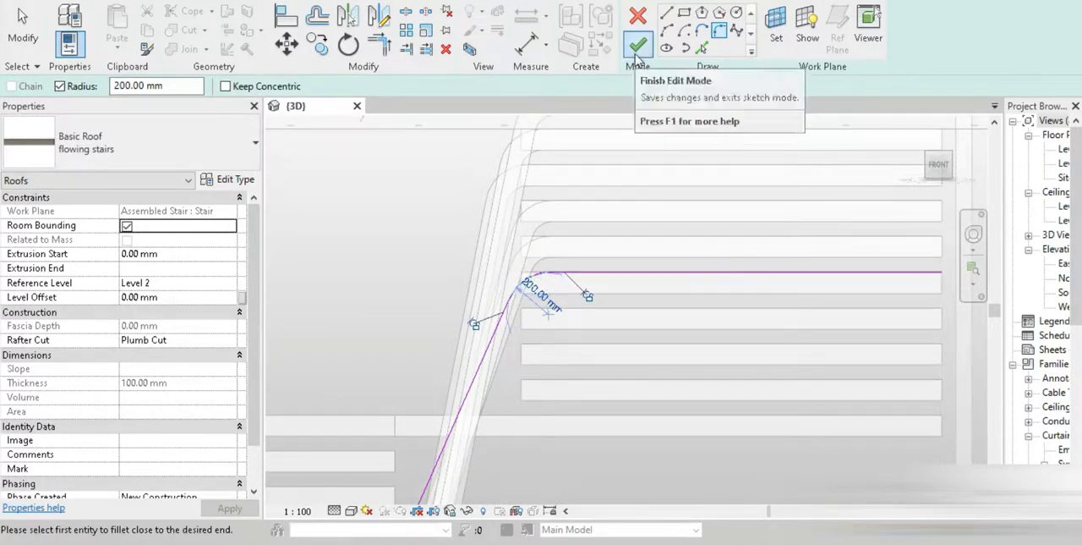
{"action": "left_click", "coordinate": [637, 54]}
Examine the ribbon roofs in 3D from several angles, selecting the stair to check its treads against them
{"action": "scroll", "coordinate": [574, 255], "scroll_direction": "down", "scroll_amount": 4}
{"action": "mouse_move", "coordinate": [586, 264]}
{"action": "middle_mouse_down", "text": "shift"}
{"action": "mouse_move", "coordinate": [525, 286]}
{"action": "mouse_move", "coordinate": [591, 336]}
{"action": "mouse_move", "coordinate": [311, 321]}
{"action": "middle_mouse_up", "text": "shift"}
{"action": "scroll", "coordinate": [592, 343], "scroll_direction": "down", "scroll_amount": 5}
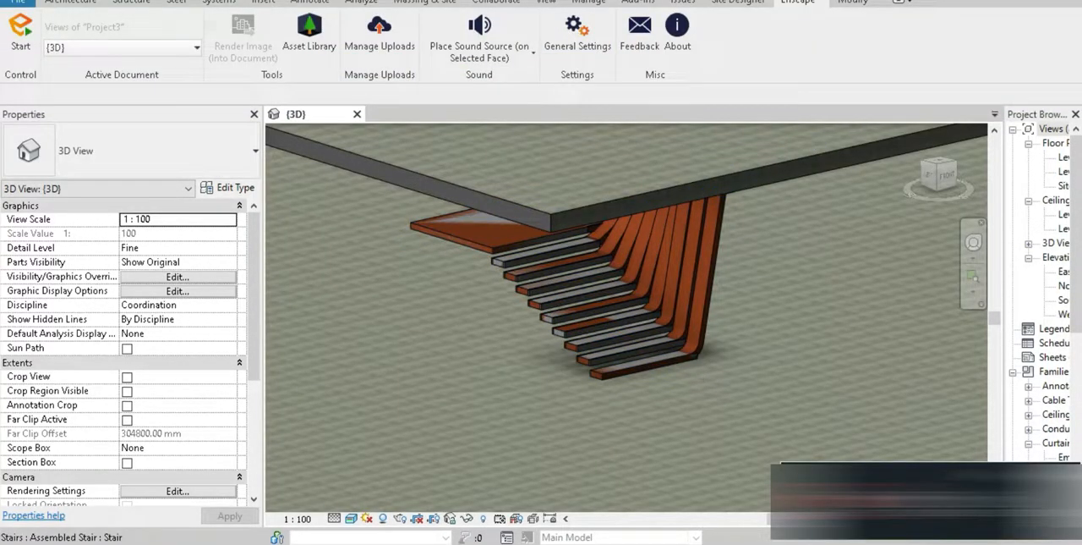
{"action": "middle_click_drag", "start_coordinate": [532, 341], "coordinate": [662, 429], "text": "shift"}
{"action": "scroll", "coordinate": [687, 317], "scroll_direction": "up", "scroll_amount": 4}
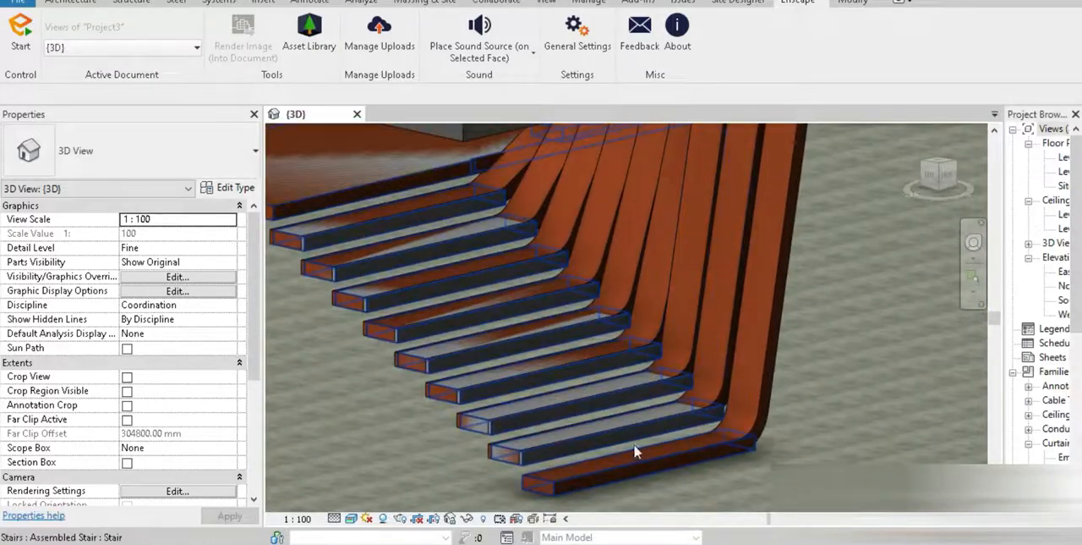
{"action": "middle_click_drag", "start_coordinate": [498, 474], "coordinate": [394, 375], "text": "shift"}
{"action": "scroll", "coordinate": [524, 294], "scroll_direction": "up", "scroll_amount": 5}
{"action": "scroll", "coordinate": [395, 376], "scroll_direction": "down", "scroll_amount": 3}
{"action": "middle_click_drag", "start_coordinate": [425, 412], "coordinate": [564, 271]}
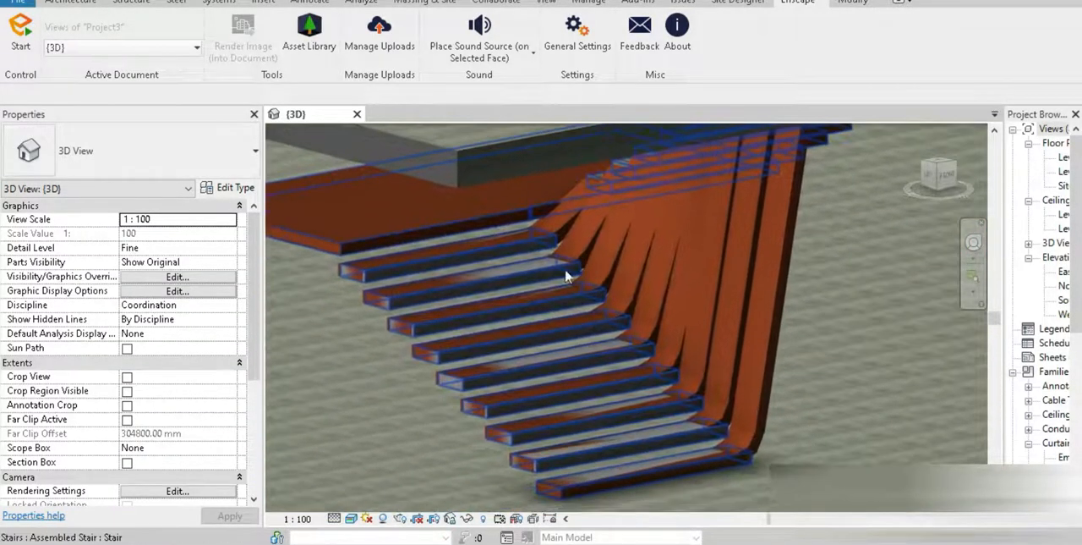
{"action": "left_click", "coordinate": [466, 384]}
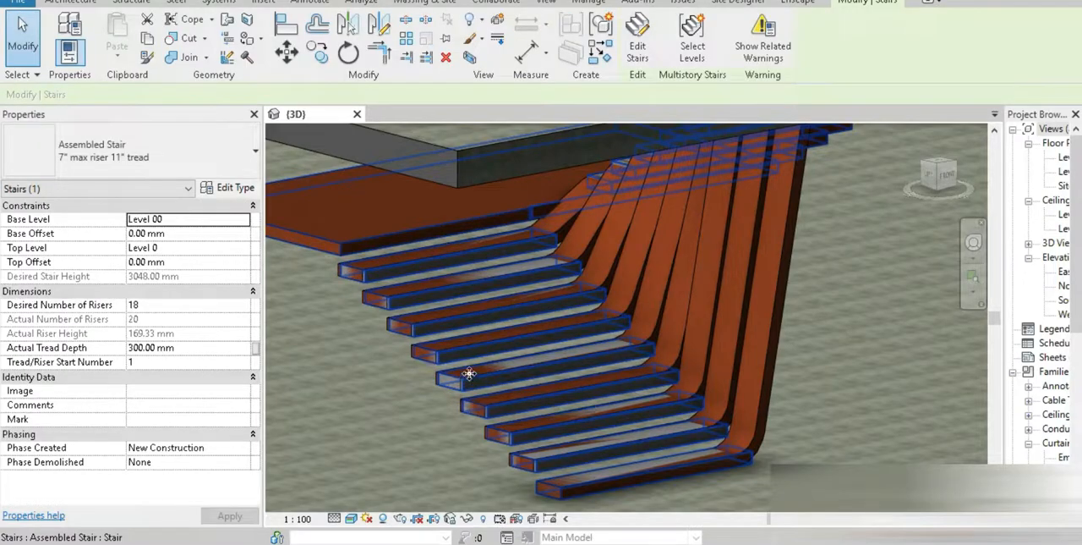
{"action": "left_click", "coordinate": [396, 415]}
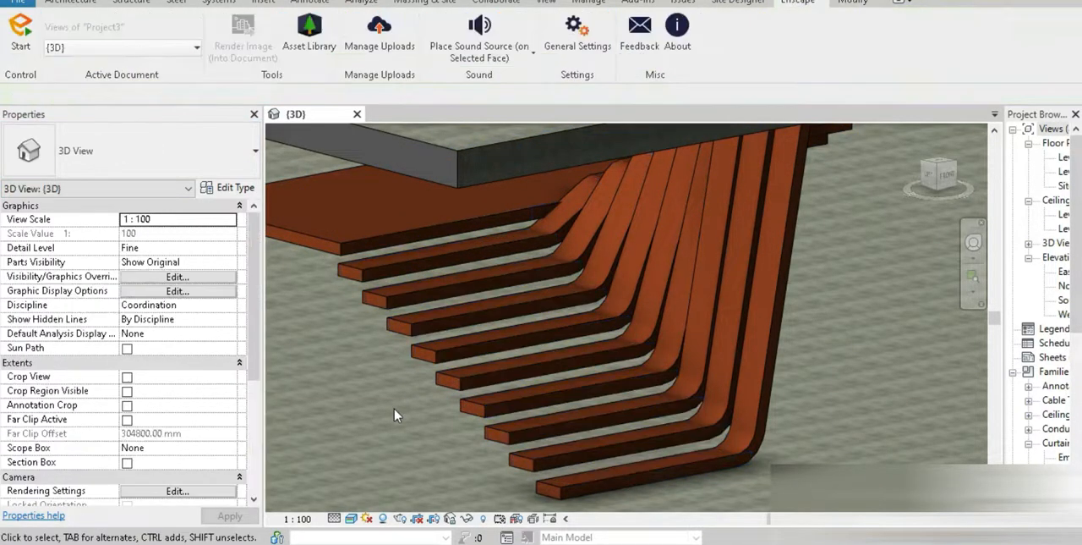
Open the boundary sketch of the Generic - 12" floor above the stair for editing, in top view
{"action": "scroll", "coordinate": [396, 415], "scroll_direction": "down", "scroll_amount": 3}
{"action": "left_click", "coordinate": [431, 308]}
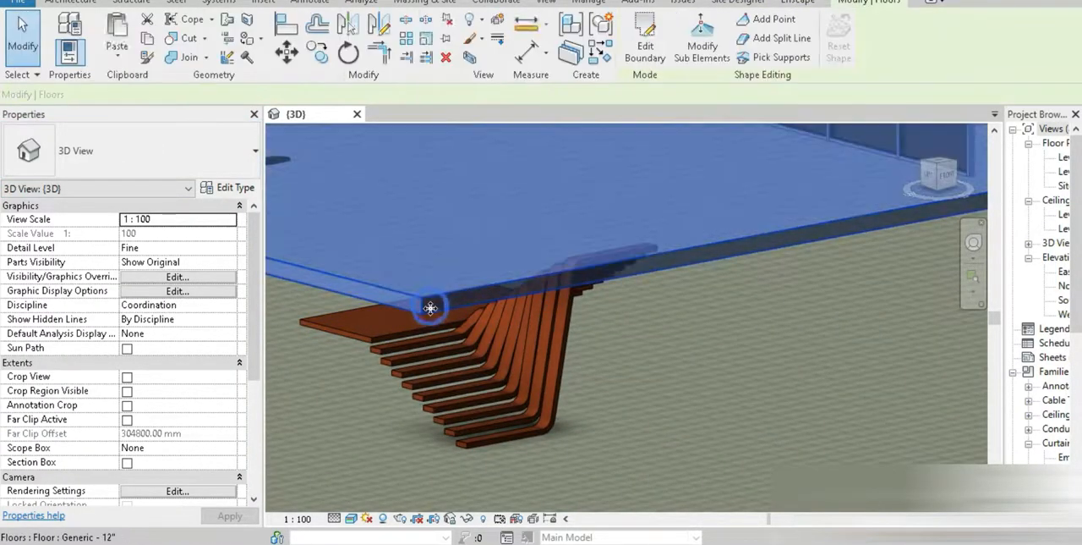
{"action": "left_click", "coordinate": [645, 42]}
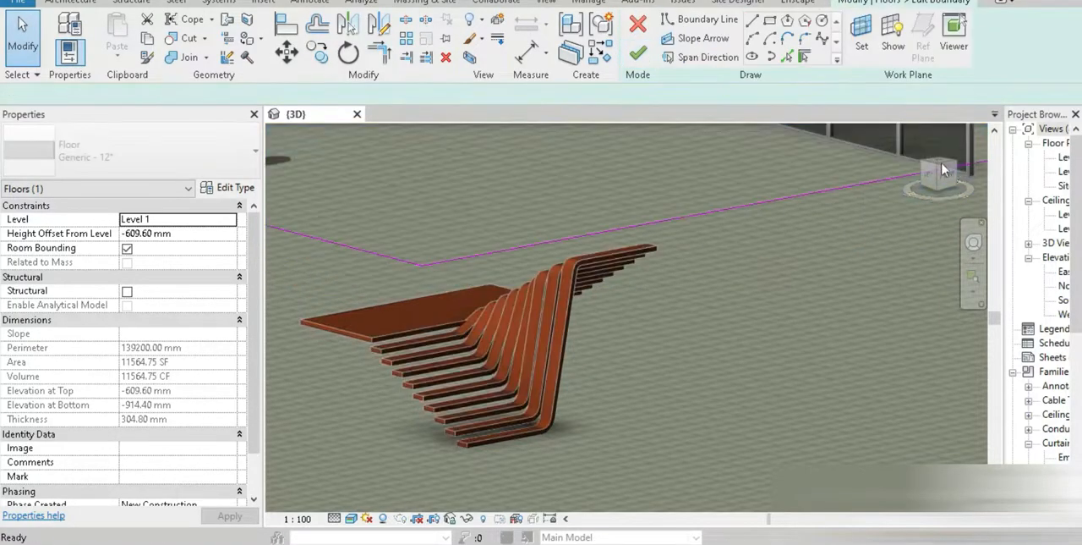
{"action": "middle_click_drag", "start_coordinate": [846, 338], "coordinate": [807, 338], "text": "shift"}
{"action": "left_click", "coordinate": [938, 163]}
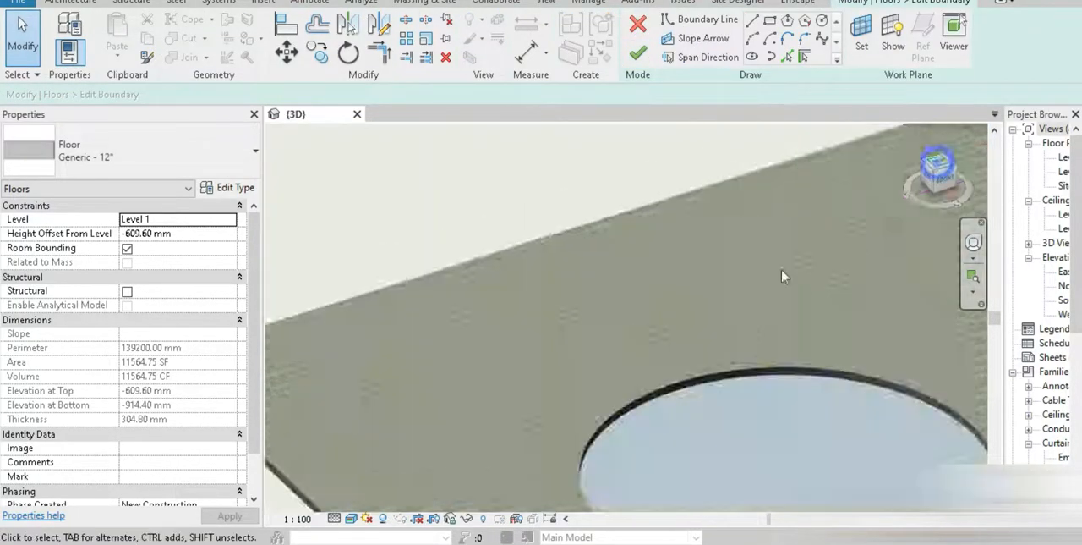
{"action": "scroll", "coordinate": [692, 336], "scroll_direction": "down", "scroll_amount": 5}
{"action": "middle_click_drag", "start_coordinate": [838, 259], "coordinate": [548, 336]}
{"action": "scroll", "coordinate": [509, 340], "scroll_direction": "up", "scroll_amount": 3}
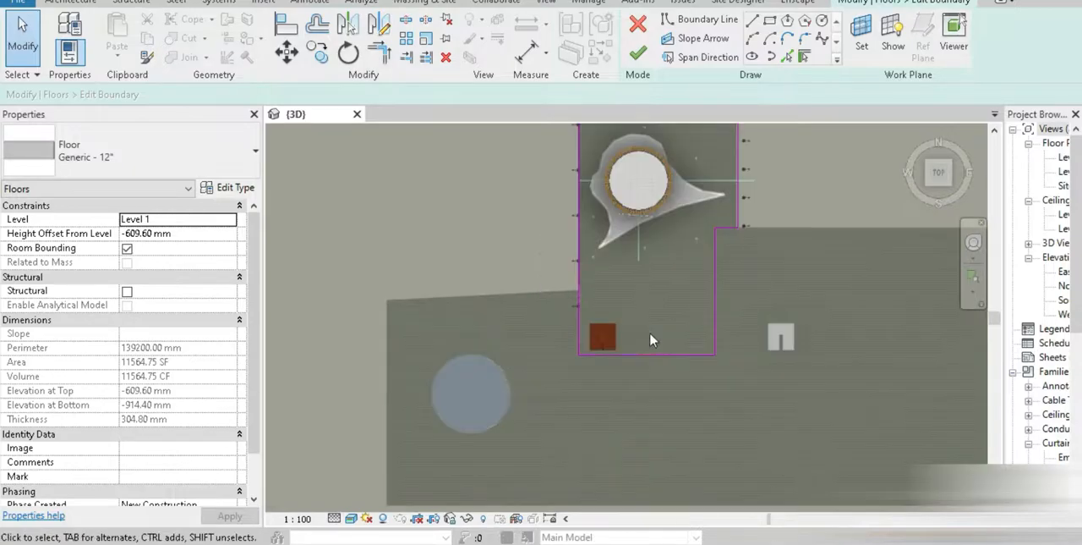
{"action": "scroll", "coordinate": [627, 349], "scroll_direction": "up", "scroll_amount": 6}
{"action": "middle_click_drag", "start_coordinate": [559, 286], "coordinate": [605, 335]}
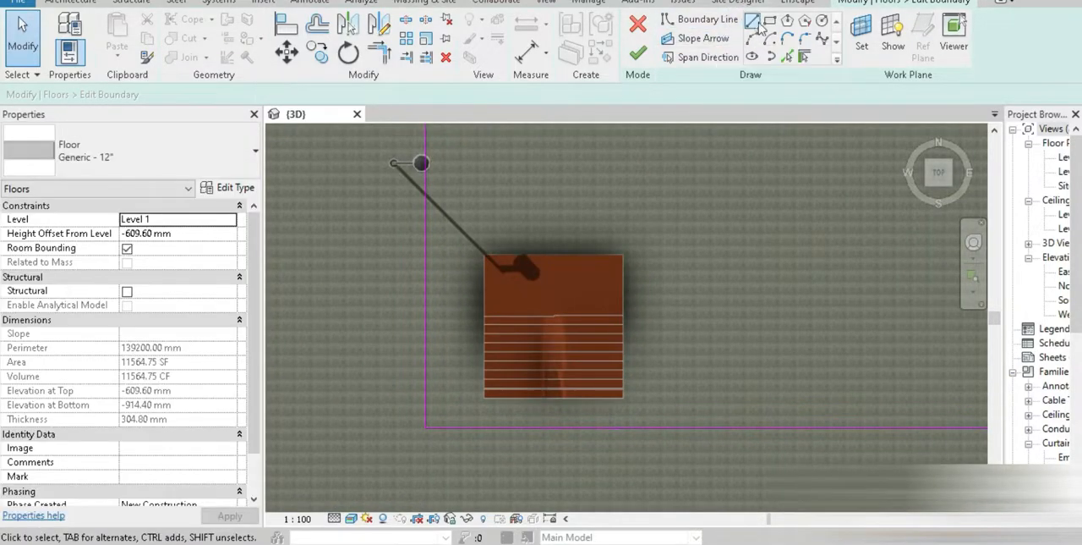
Cut a rectangular opening in the floor from corner to corner of the stair's outline and finish the boundary sketch
{"action": "scroll", "coordinate": [496, 270], "scroll_direction": "up", "scroll_amount": 8}
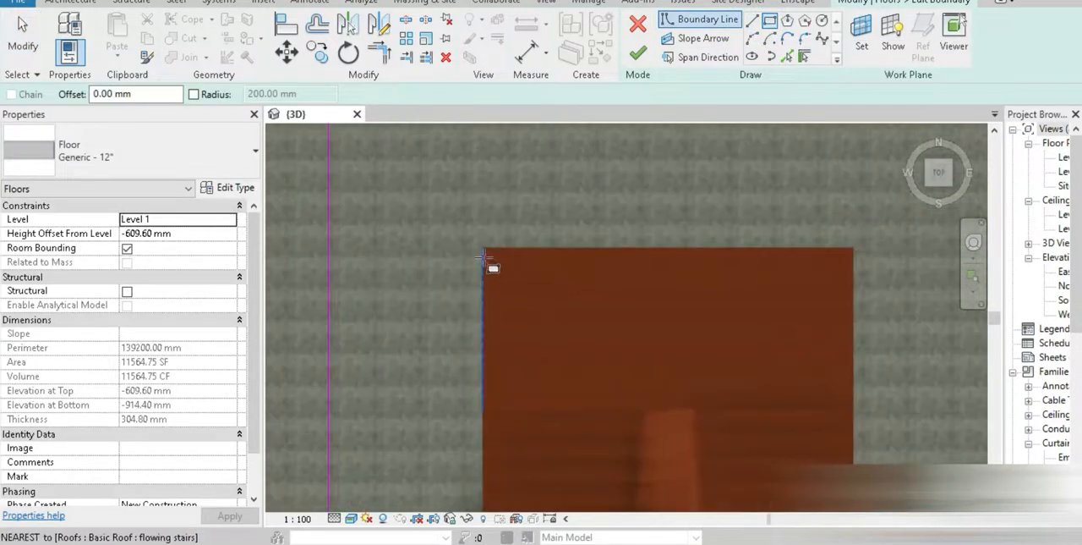
{"action": "left_click", "coordinate": [469, 209]}
{"action": "scroll", "coordinate": [482, 316], "scroll_direction": "down", "scroll_amount": 8}
{"action": "middle_click_drag", "start_coordinate": [583, 407], "coordinate": [537, 243]}
{"action": "scroll", "coordinate": [639, 329], "scroll_direction": "up", "scroll_amount": 6}
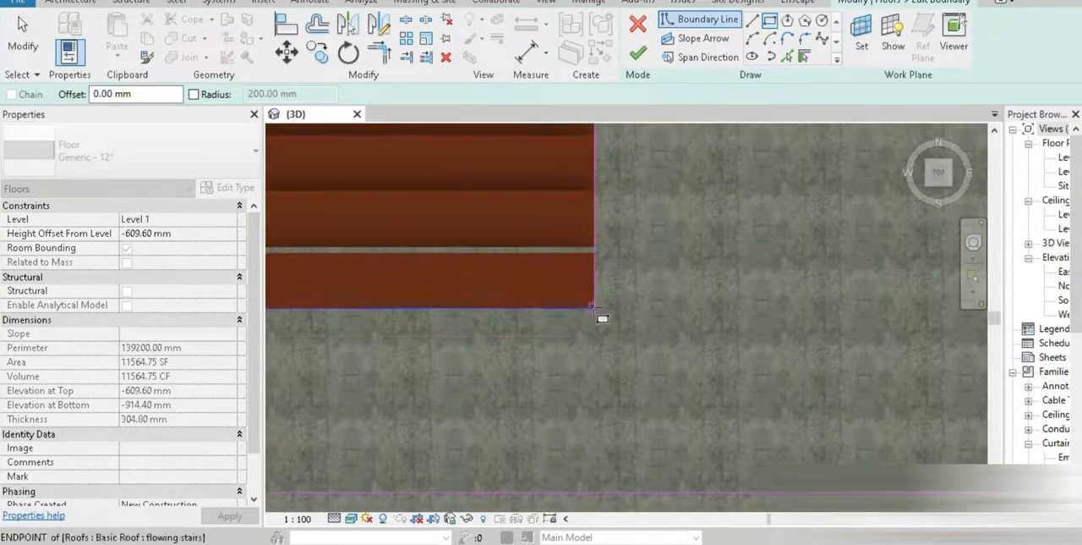
{"action": "left_click", "coordinate": [596, 309]}
{"action": "left_click", "coordinate": [639, 53]}
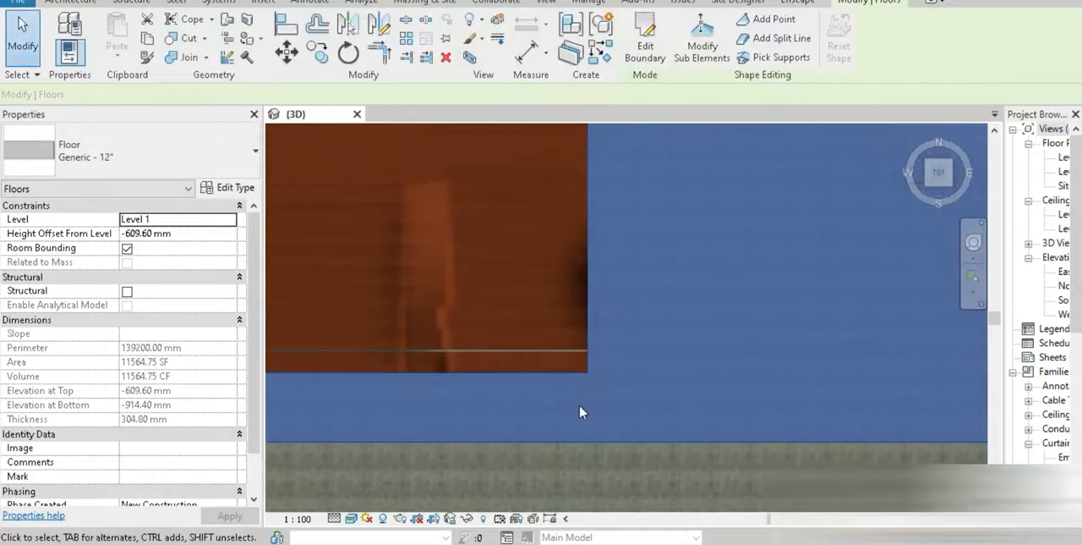
Select all roofs of the flowing stairs type and rotate them half a turn about their centre in plan
{"action": "middle_click_drag", "start_coordinate": [554, 439], "coordinate": [626, 418], "text": "shift"}
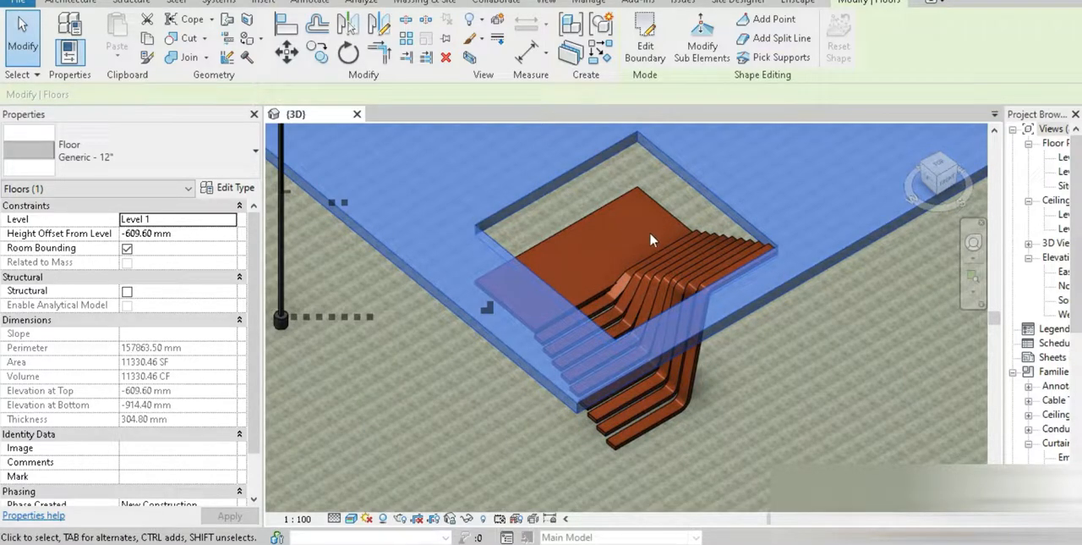
{"action": "scroll", "coordinate": [751, 292], "scroll_direction": "down", "scroll_amount": 5}
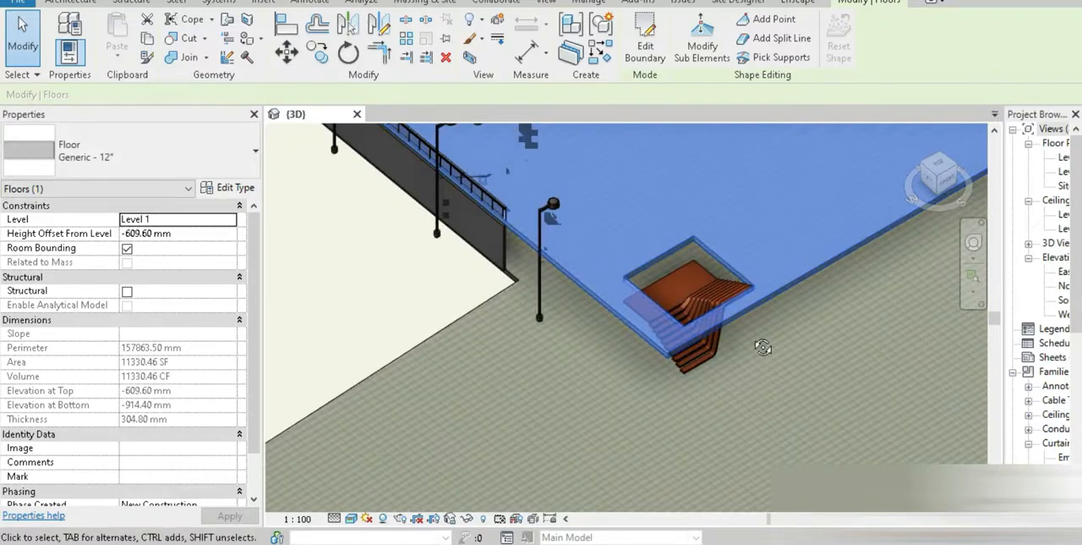
{"action": "scroll", "coordinate": [727, 381], "scroll_direction": "down", "scroll_amount": 5}
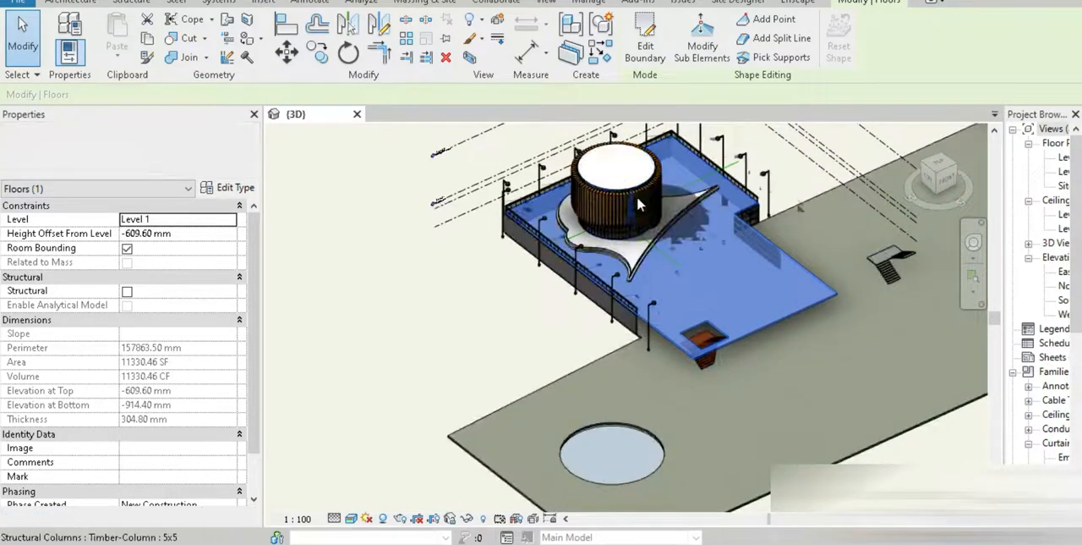
{"action": "scroll", "coordinate": [725, 341], "scroll_direction": "up", "scroll_amount": 5}
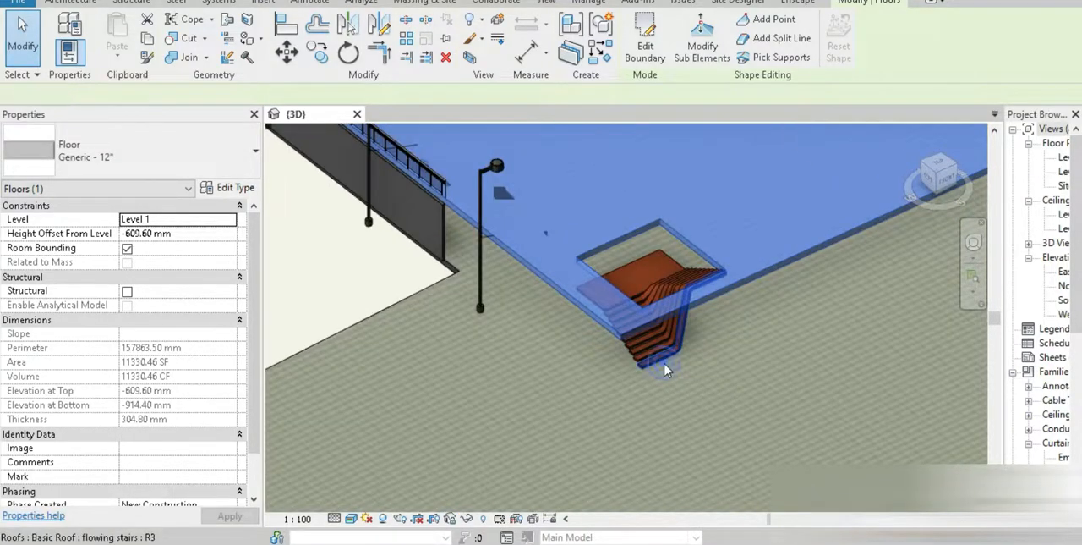
{"action": "left_click", "coordinate": [662, 362]}
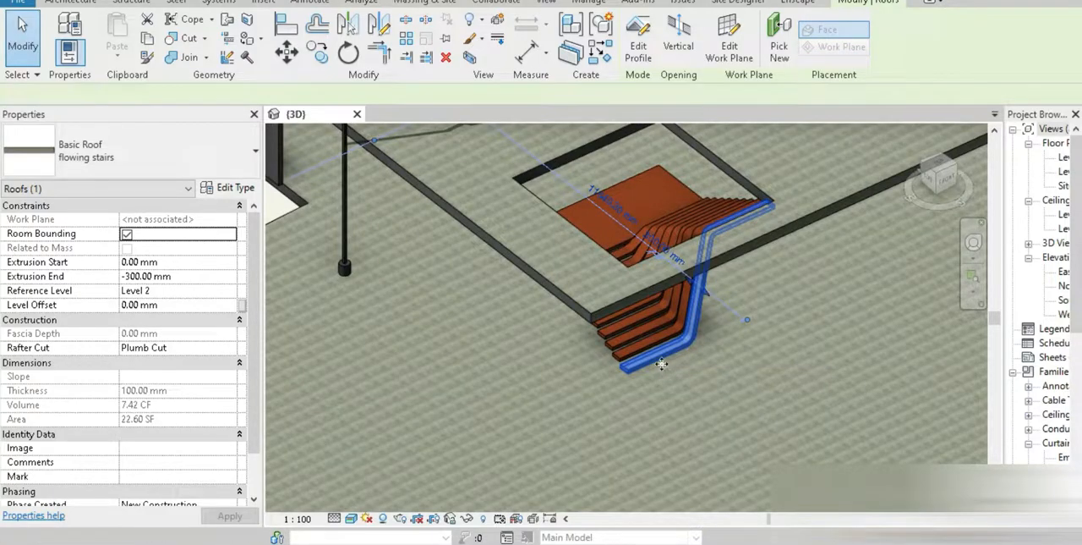
{"action": "key", "text": "s"}
{"action": "key", "text": "a"}
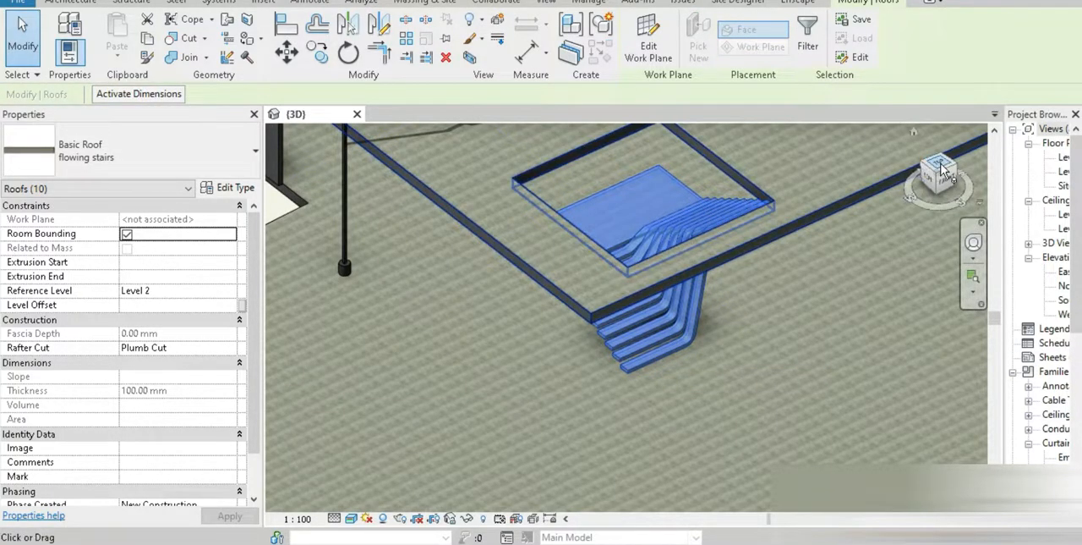
{"action": "left_click", "coordinate": [939, 161]}
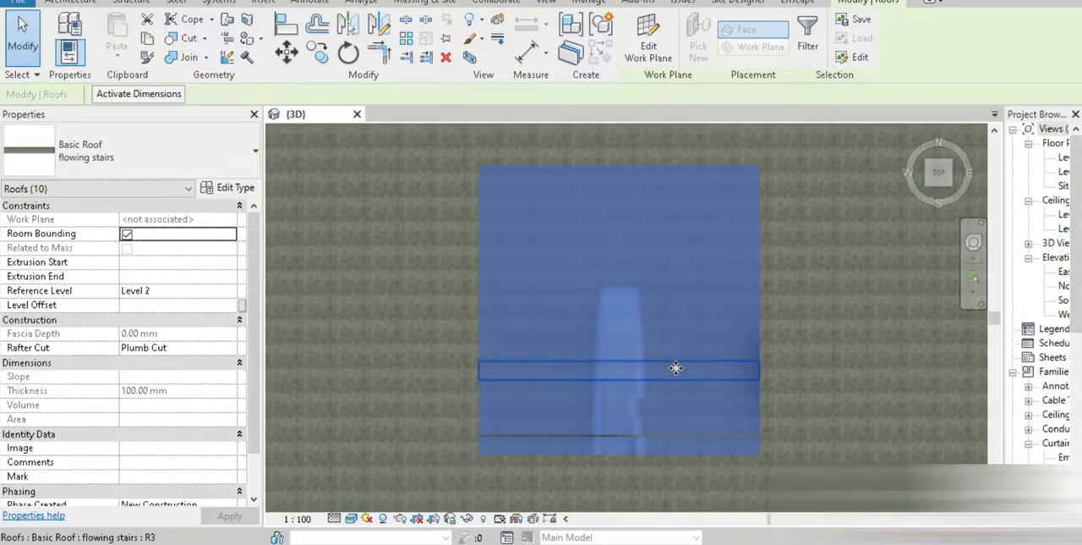
{"action": "scroll", "coordinate": [677, 368], "scroll_direction": "down", "scroll_amount": 5}
{"action": "left_click", "coordinate": [347, 54]}
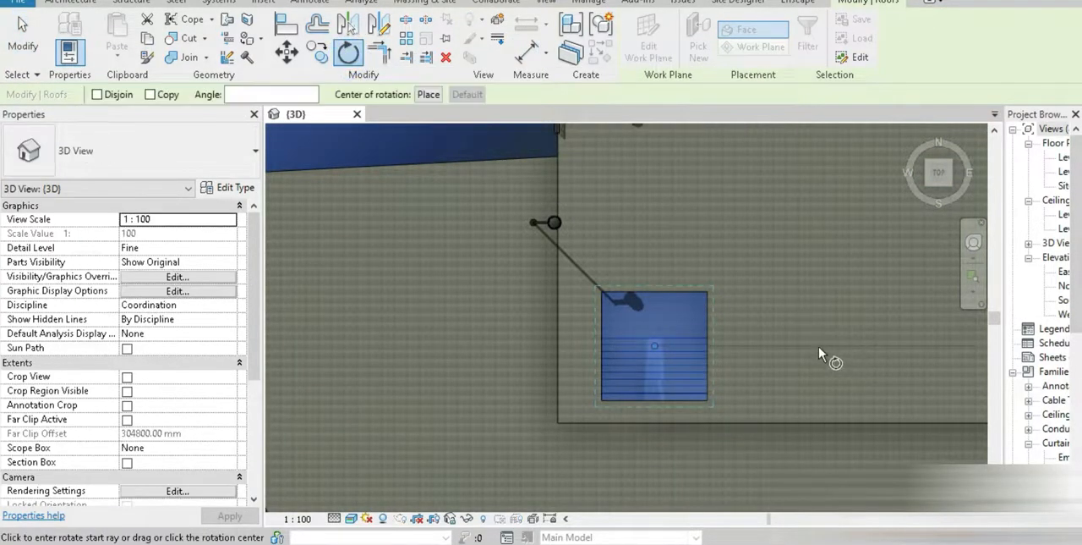
{"action": "left_click", "coordinate": [817, 345]}
{"action": "left_click", "coordinate": [486, 347]}
{"action": "middle_click_drag", "start_coordinate": [553, 378], "coordinate": [592, 316], "text": "shift"}
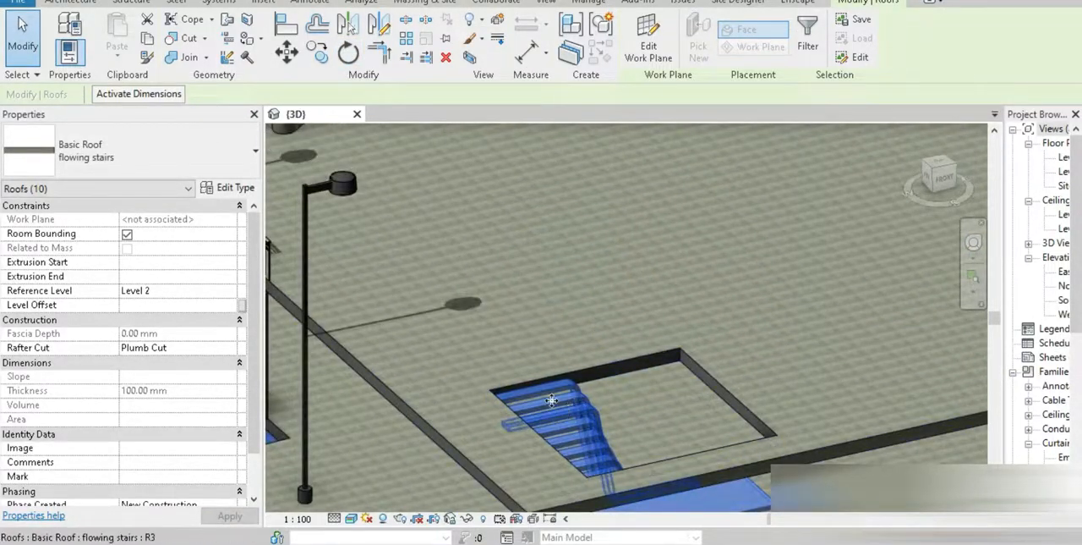
{"action": "scroll", "coordinate": [564, 402], "scroll_direction": "up", "scroll_amount": 5}
{"action": "left_click", "coordinate": [838, 379]}
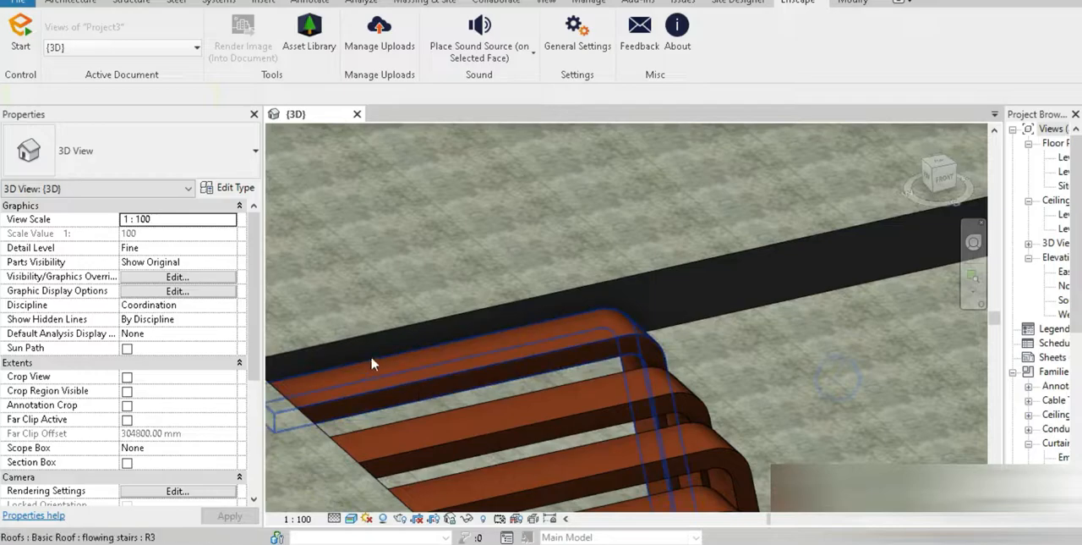
Set the 3D view's visual style to Hidden Line
{"action": "left_click", "coordinate": [366, 518]}
{"action": "left_click", "coordinate": [365, 486]}
{"action": "left_click", "coordinate": [351, 519]}
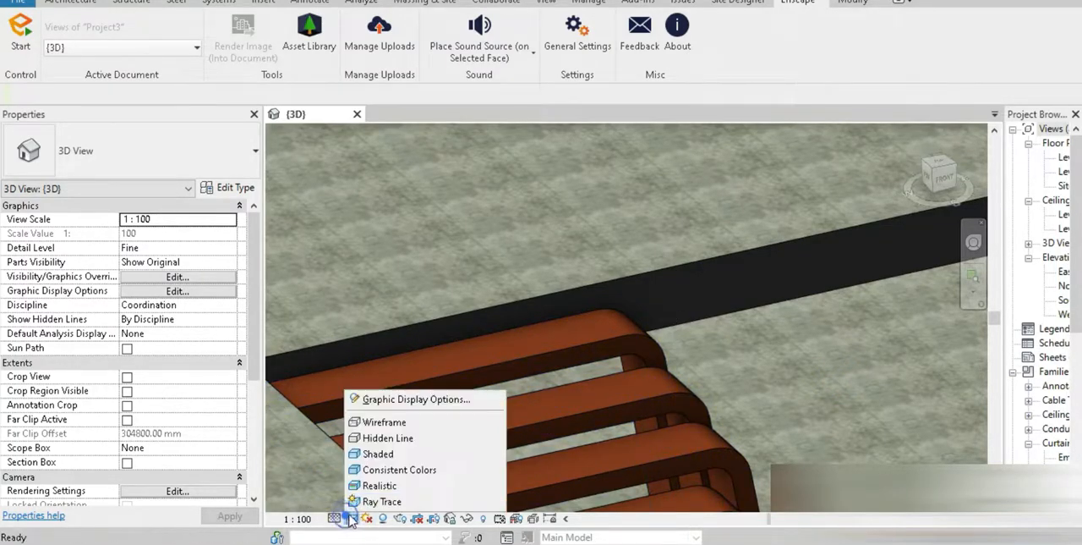
{"action": "left_click", "coordinate": [423, 437]}
{"action": "scroll", "coordinate": [468, 362], "scroll_direction": "down", "scroll_amount": 2}
{"action": "middle_click_drag", "start_coordinate": [468, 363], "coordinate": [533, 160]}
{"action": "scroll", "coordinate": [563, 363], "scroll_direction": "down", "scroll_amount": 2}
{"action": "middle_click_drag", "start_coordinate": [563, 362], "coordinate": [653, 443], "text": "shift"}
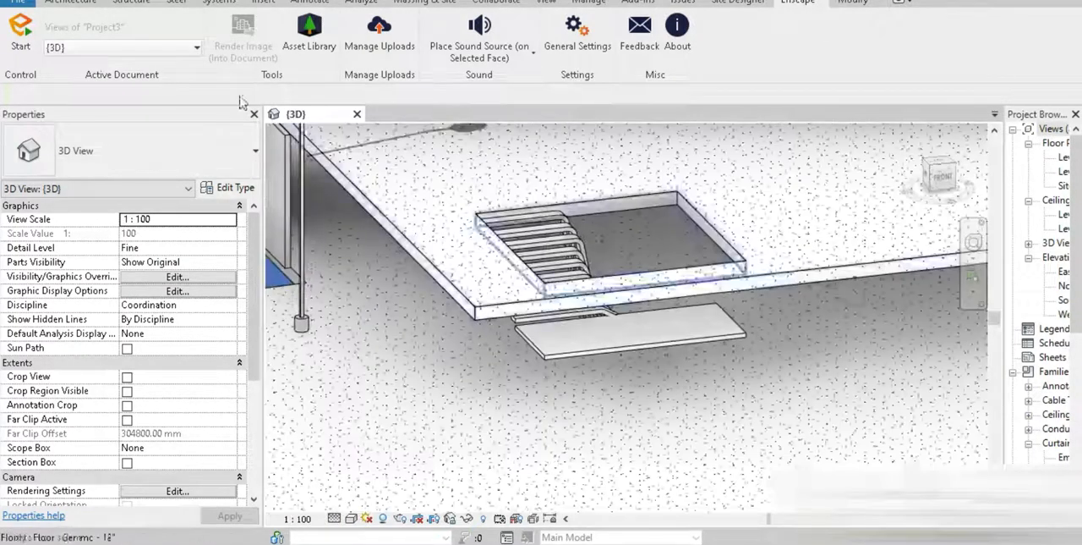
In a Wireframe top view, place two Timber-Column 5x5 structural columns at the landing's outer corners, from Level 00 to Level 0
{"action": "left_click", "coordinate": [64, 4]}
{"action": "left_click", "coordinate": [256, 68]}
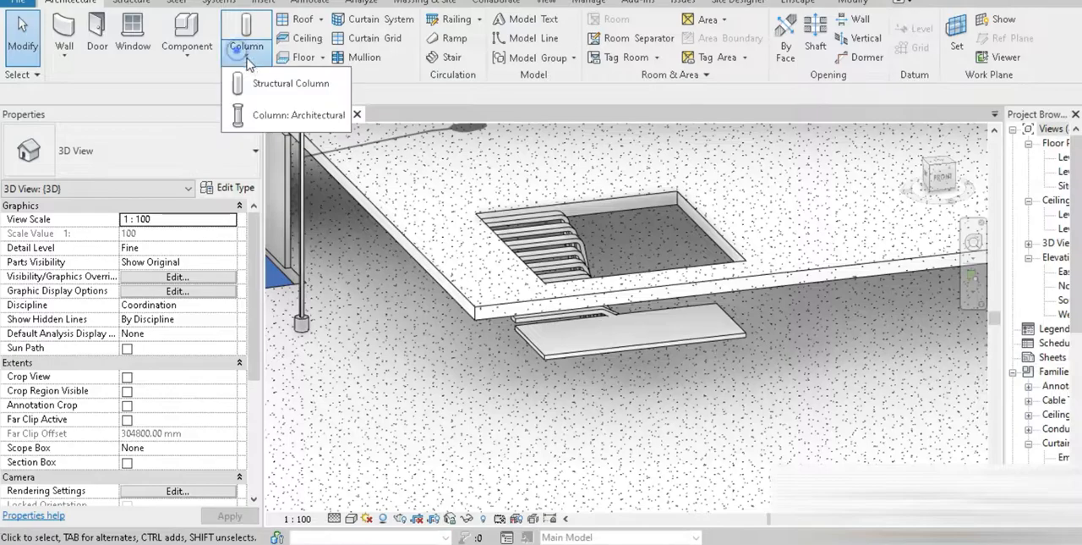
{"action": "left_click", "coordinate": [270, 88]}
{"action": "middle_click_drag", "start_coordinate": [549, 247], "coordinate": [532, 483], "text": "shift"}
{"action": "left_click", "coordinate": [350, 518]}
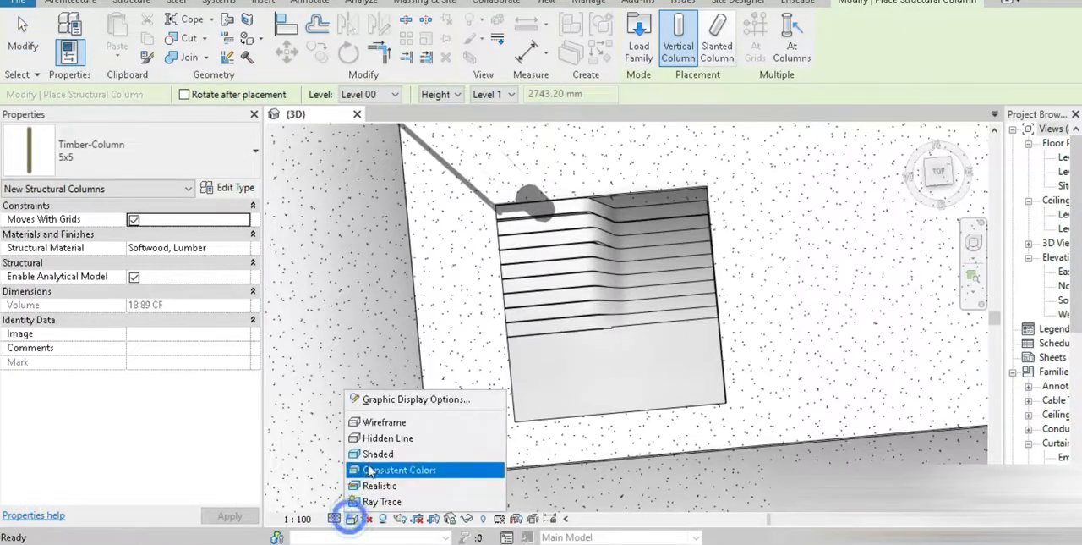
{"action": "left_click", "coordinate": [379, 423]}
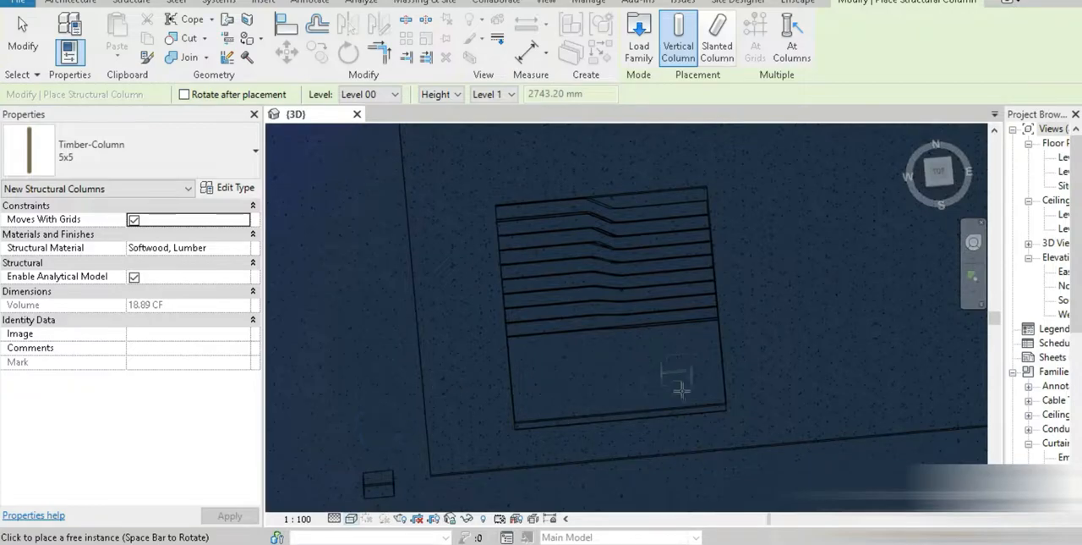
{"action": "left_click", "coordinate": [938, 171]}
{"action": "scroll", "coordinate": [543, 383], "scroll_direction": "up", "scroll_amount": 8}
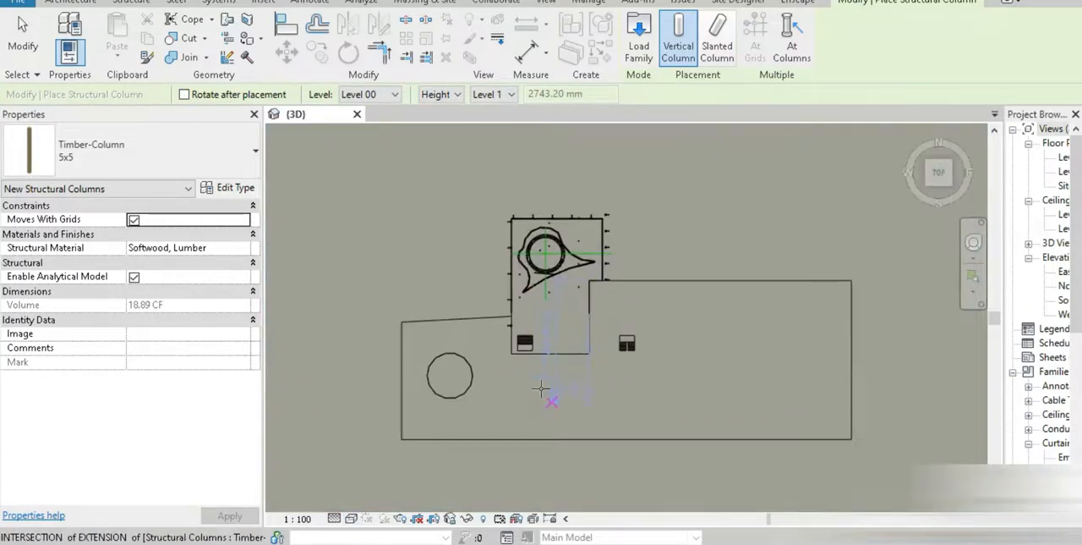
{"action": "middle_click_drag", "start_coordinate": [515, 314], "coordinate": [515, 338]}
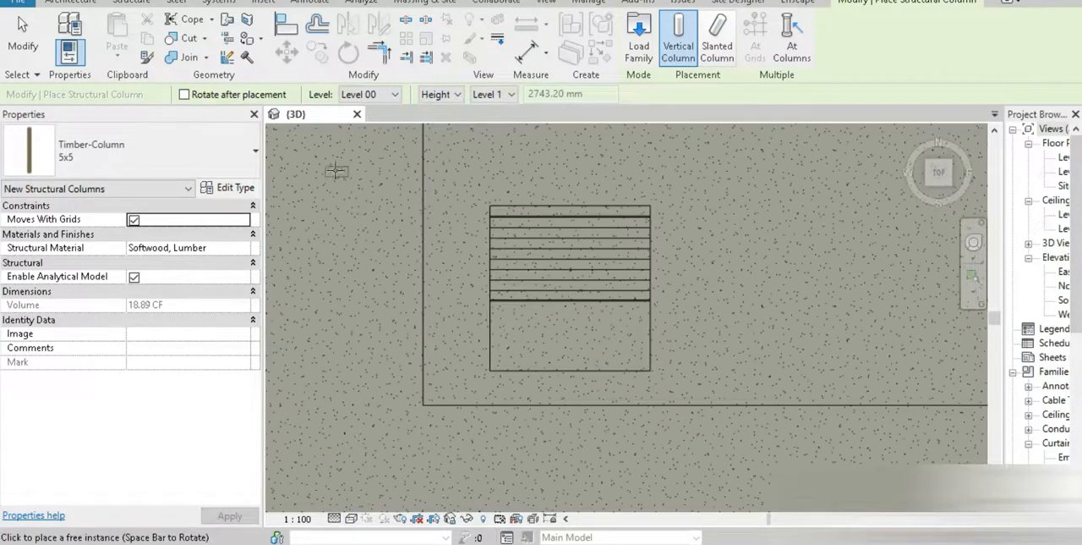
{"action": "left_click", "coordinate": [365, 111]}
{"action": "left_click", "coordinate": [640, 366]}
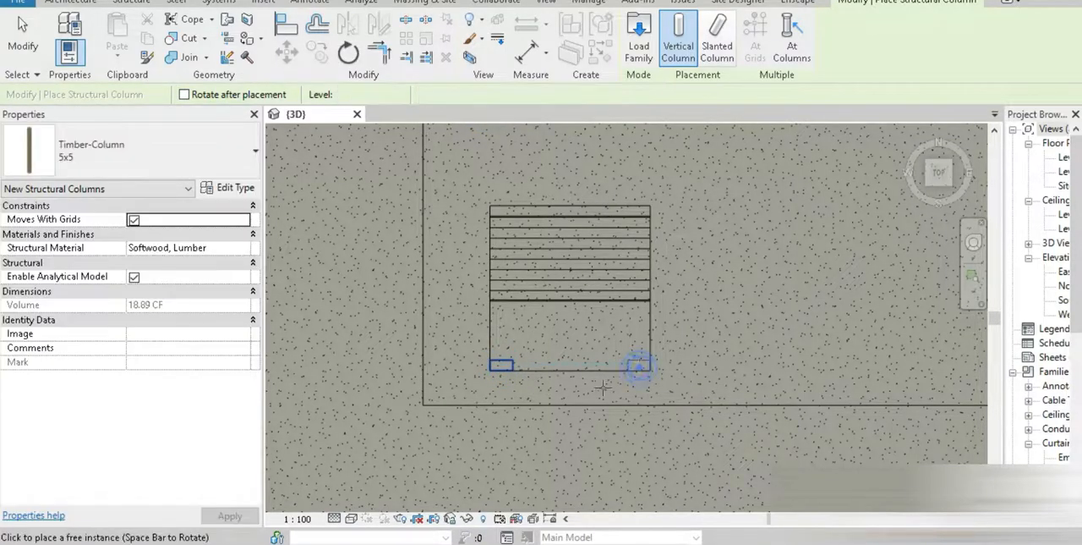
{"action": "left_click", "coordinate": [22, 38]}
Set the 3D view's visual style to Realistic
{"action": "middle_click_drag", "start_coordinate": [609, 288], "coordinate": [654, 260], "text": "shift"}
{"action": "scroll", "coordinate": [654, 261], "scroll_direction": "up", "scroll_amount": 3}
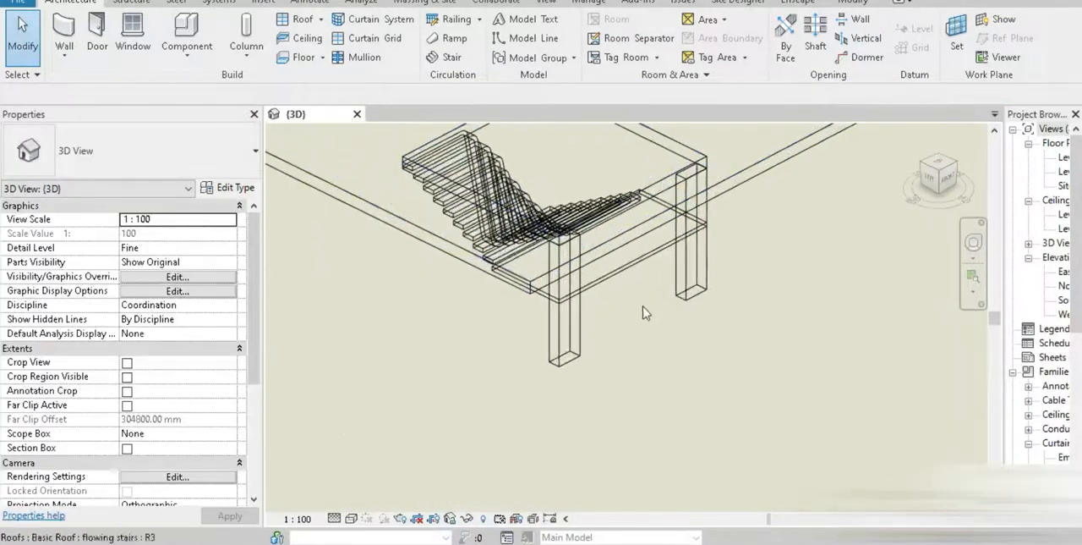
{"action": "left_click", "coordinate": [583, 347]}
{"action": "left_click", "coordinate": [692, 233], "text": "ctrl"}
{"action": "left_click", "coordinate": [350, 518]}
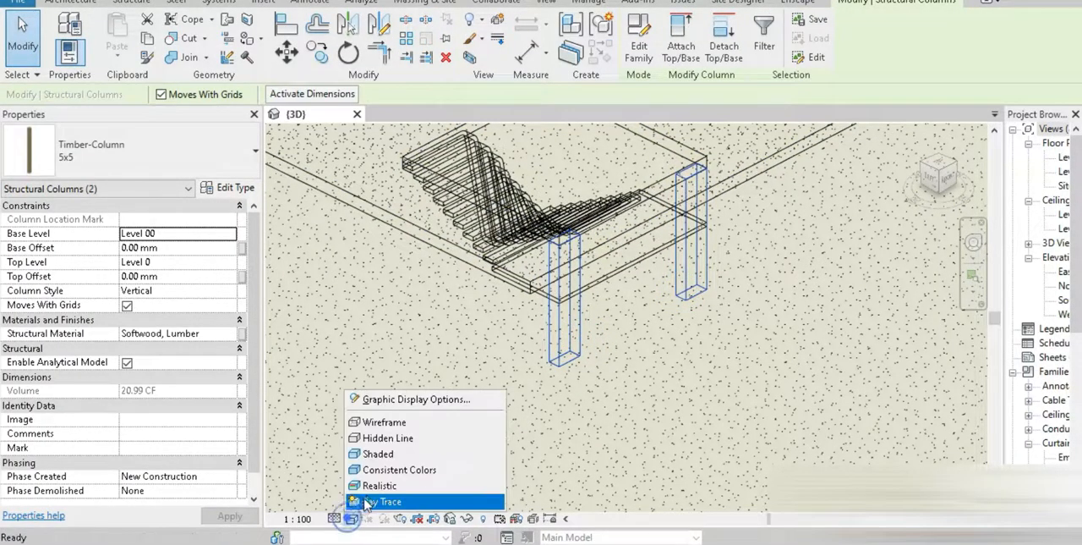
{"action": "left_click", "coordinate": [379, 486]}
{"action": "left_click", "coordinate": [587, 379]}
{"action": "middle_click_drag", "start_coordinate": [587, 380], "coordinate": [575, 482], "text": "shift"}
{"action": "scroll", "coordinate": [575, 482], "scroll_direction": "up", "scroll_amount": 2}
Attach the tops of both timber columns to the landing of the stair
{"action": "left_click", "coordinate": [541, 334]}
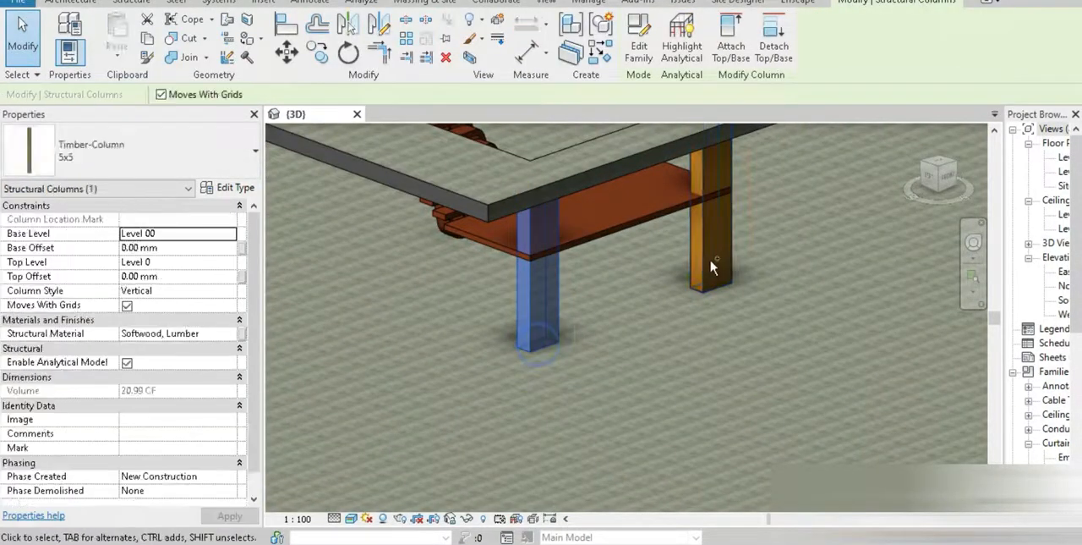
{"action": "left_click", "coordinate": [709, 269], "text": "ctrl"}
{"action": "left_click", "coordinate": [731, 47]}
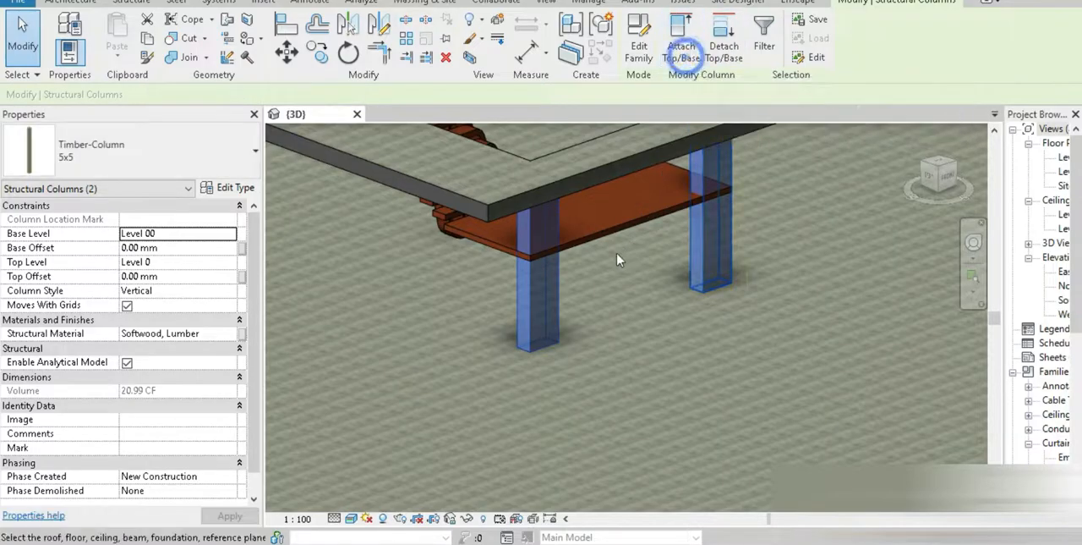
{"action": "left_click", "coordinate": [600, 244]}
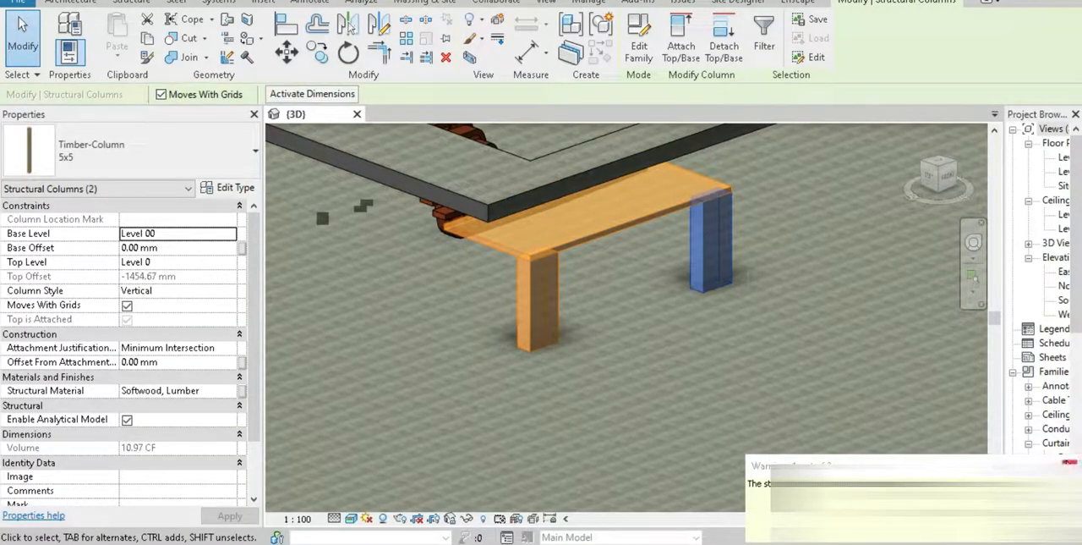
{"action": "middle_click_drag", "start_coordinate": [684, 329], "coordinate": [773, 389], "text": "shift"}
{"action": "scroll", "coordinate": [425, 375], "scroll_direction": "down", "scroll_amount": 3}
{"action": "left_click", "coordinate": [647, 368]}
{"action": "middle_click_drag", "start_coordinate": [330, 378], "coordinate": [587, 415]}
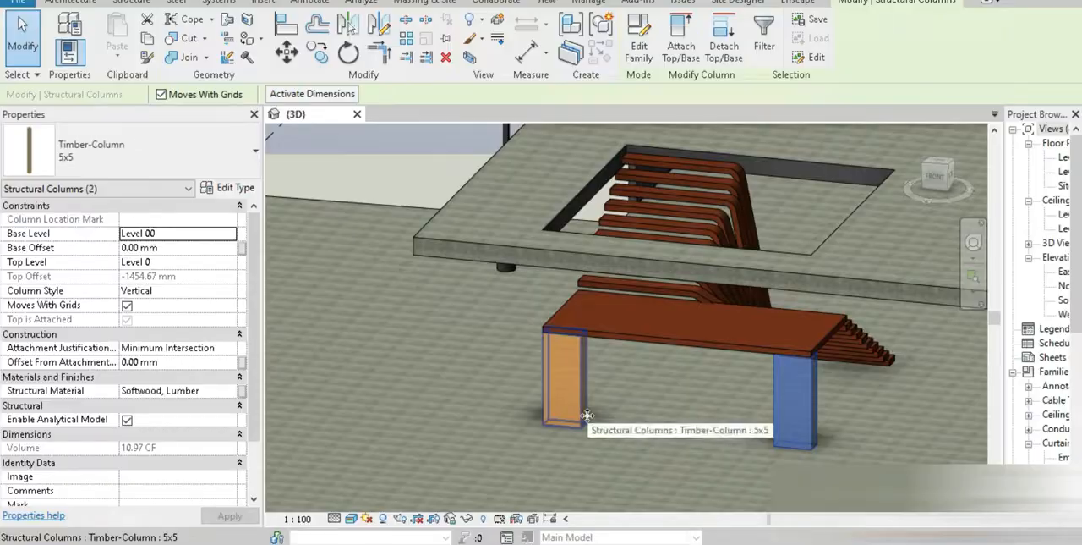